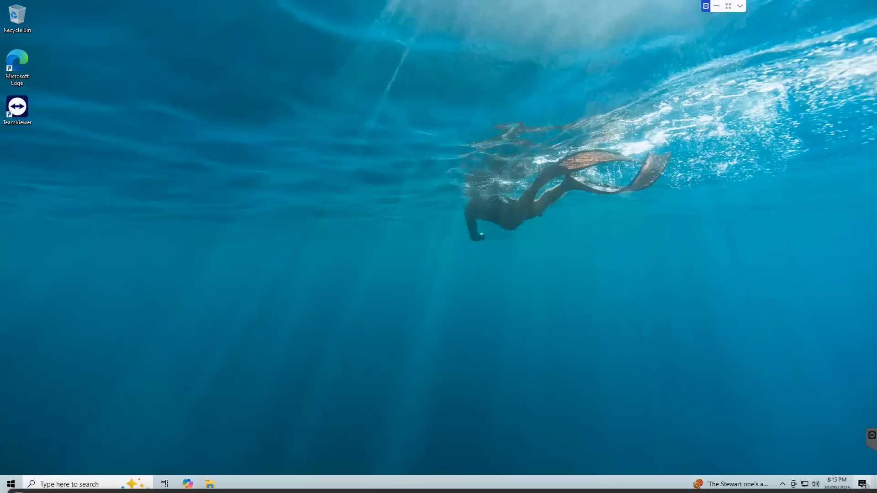
- Install OpenPnP from the OpenPnP-windows-x64-main installer on the STORE N GO drive, accepting the default folder, shortcuts and weekly update check
left_click(209, 484)
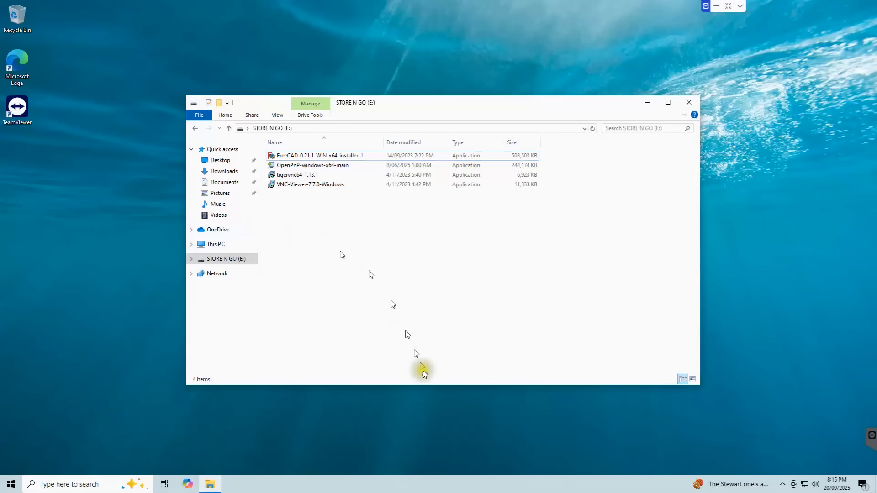
double_click(330, 167)
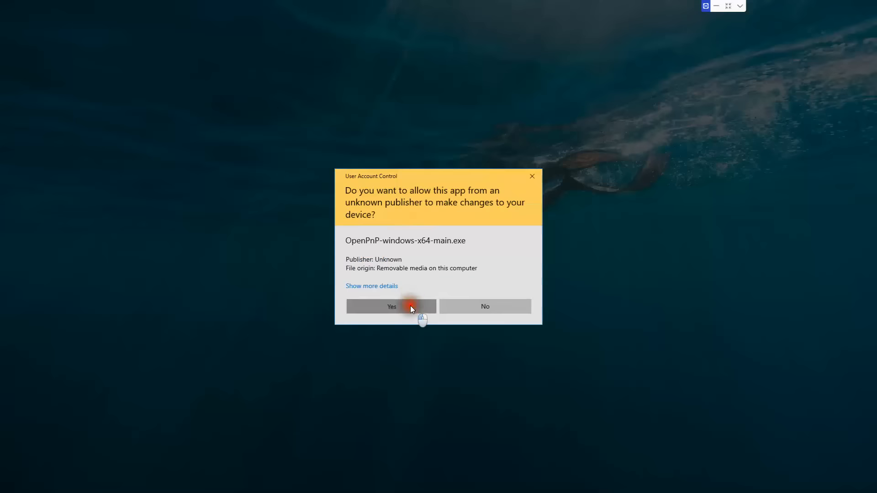
left_click(410, 306)
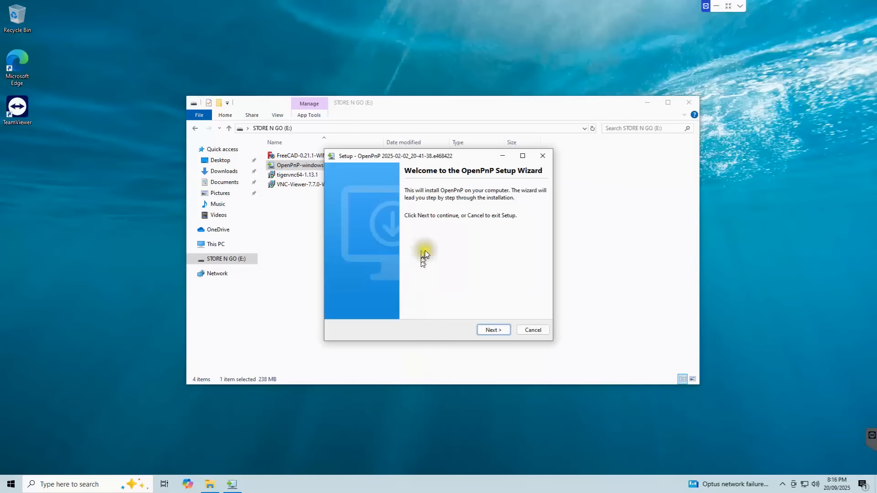
left_click(493, 330)
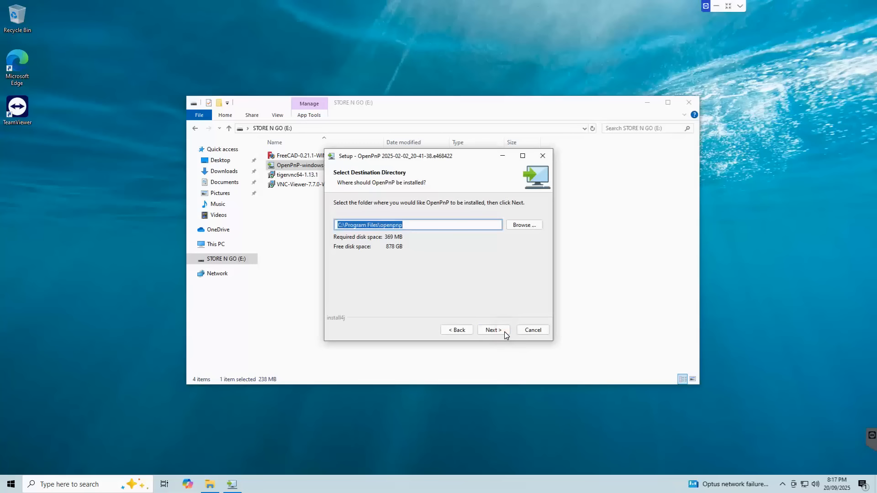
left_click(504, 331)
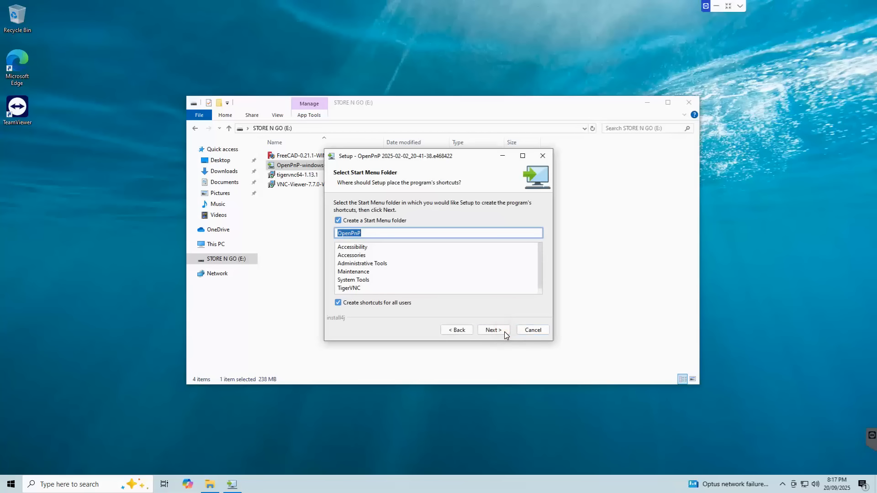
left_click(504, 331)
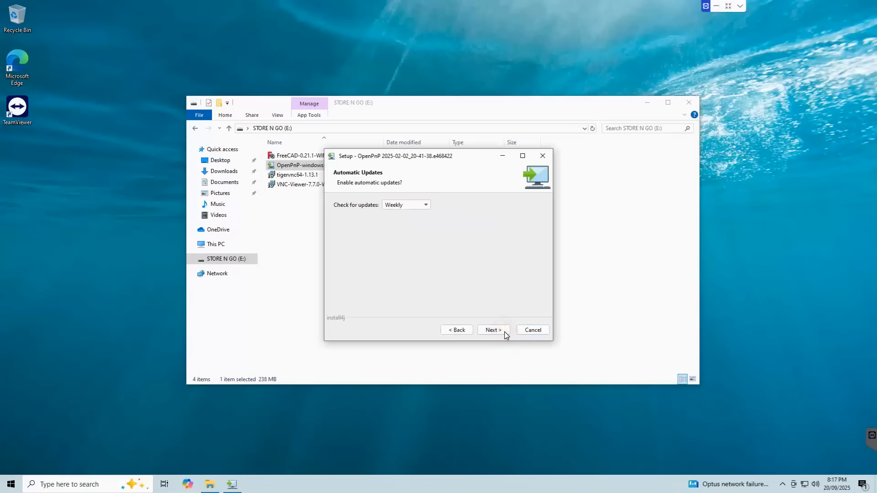
left_click(504, 332)
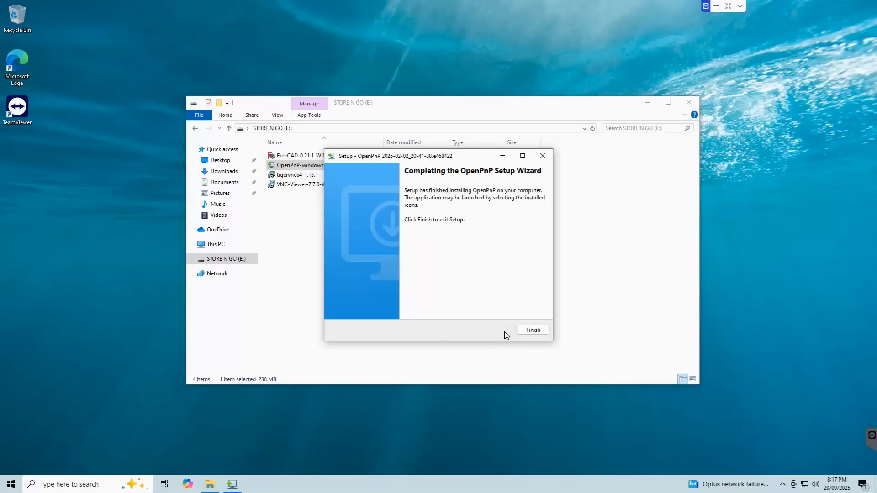
left_click(539, 332)
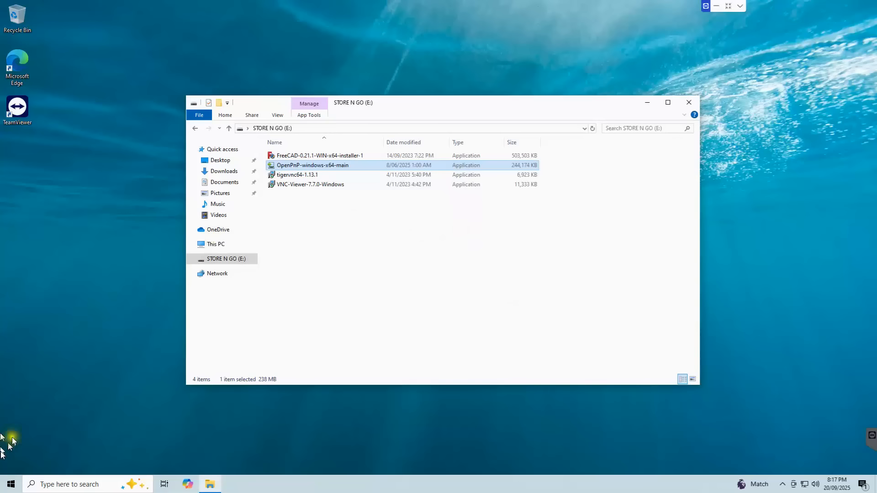
- Launch the newly installed OpenPnP, minimise the file window and dismiss the welcome message
left_click(12, 487)
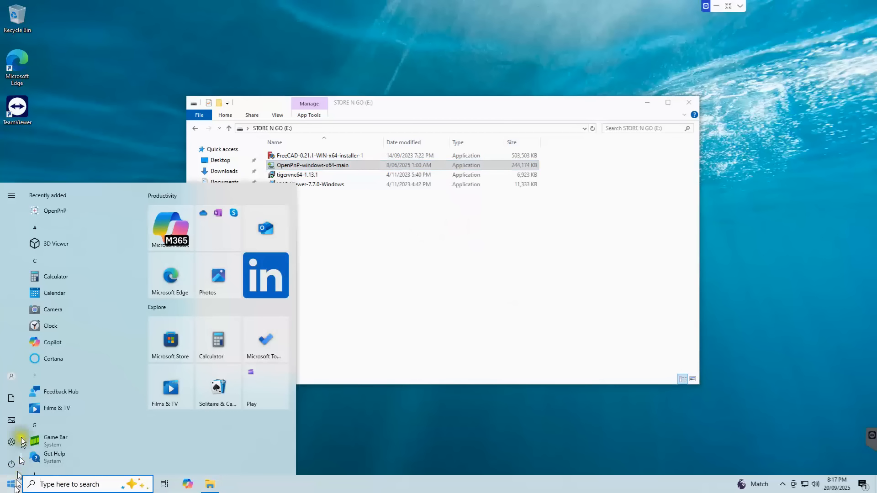
left_click(59, 216)
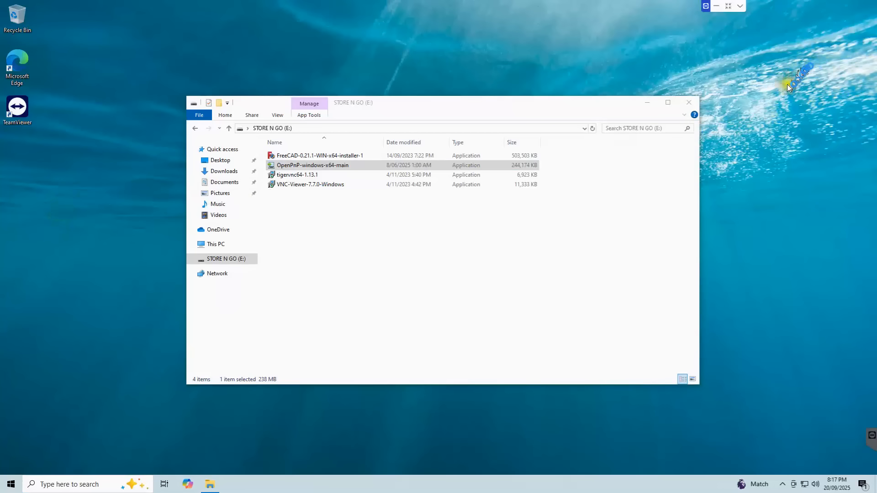
left_click(649, 102)
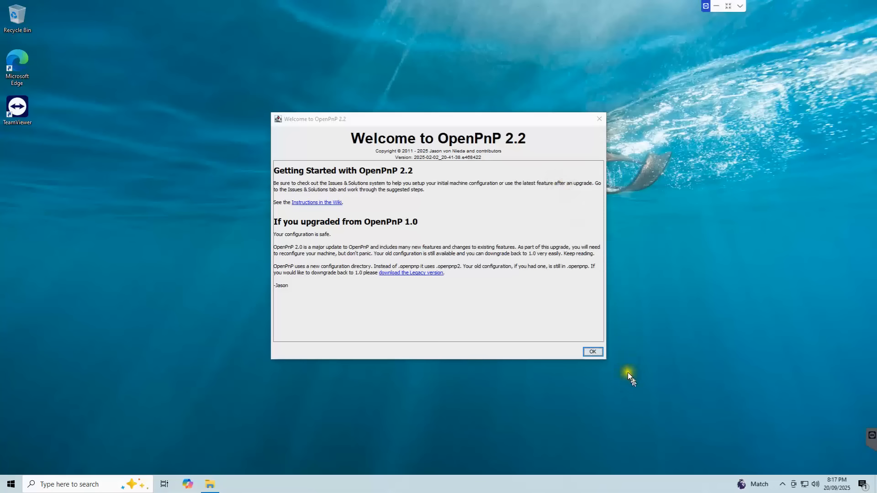
left_click(592, 352)
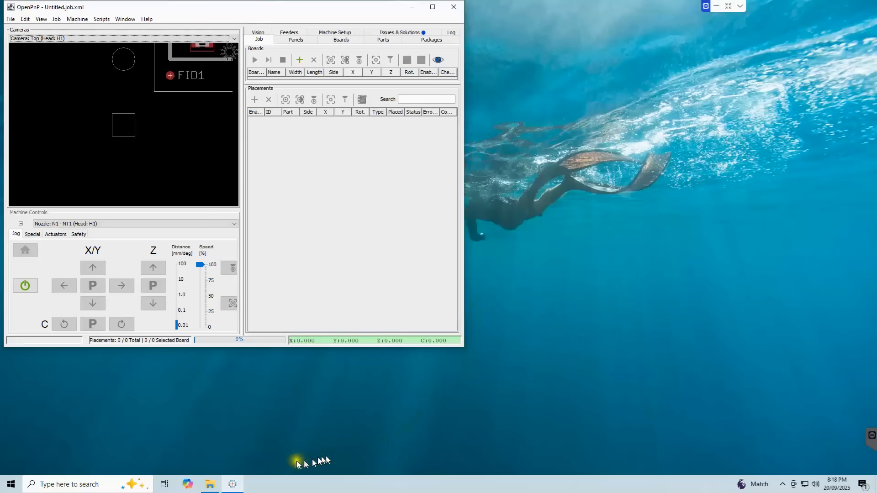
- Pin OpenPnP to the taskbar and maximise its window
right_click(235, 487)
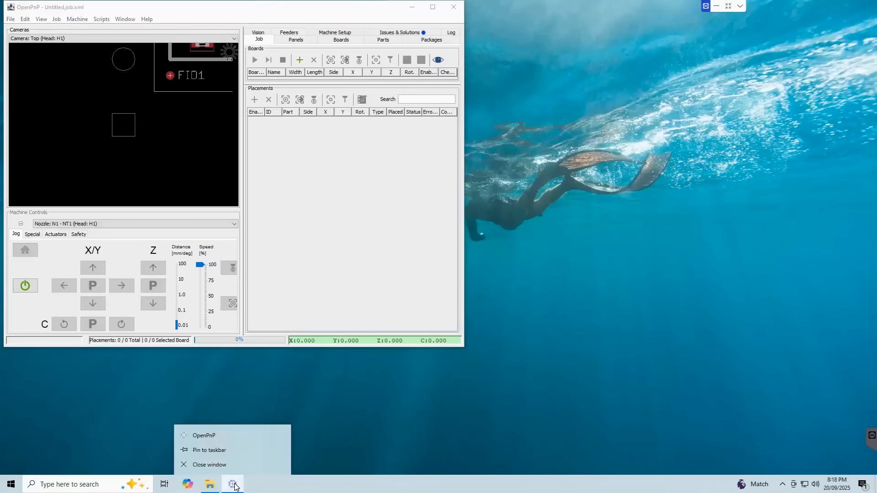
left_click(218, 450)
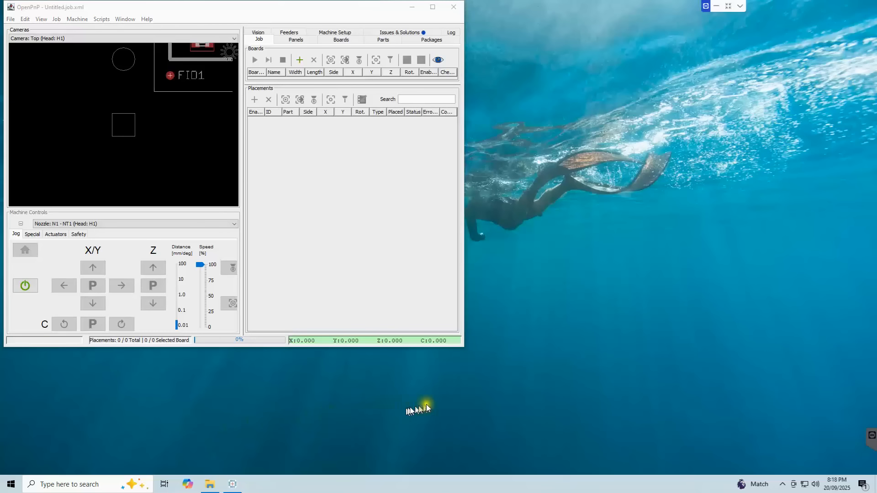
double_click(440, 9)
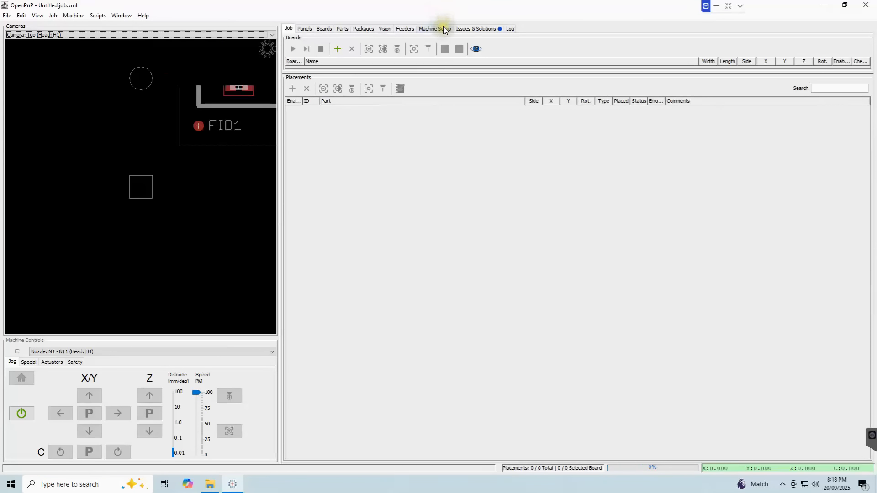
- Add a GcodeAsyncDriver to the Drivers group in the machine setup
left_click(435, 29)
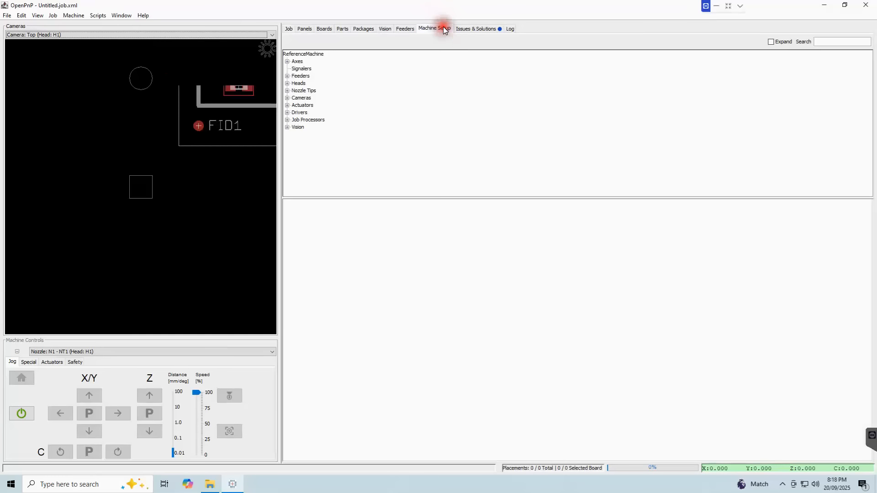
left_click(287, 112)
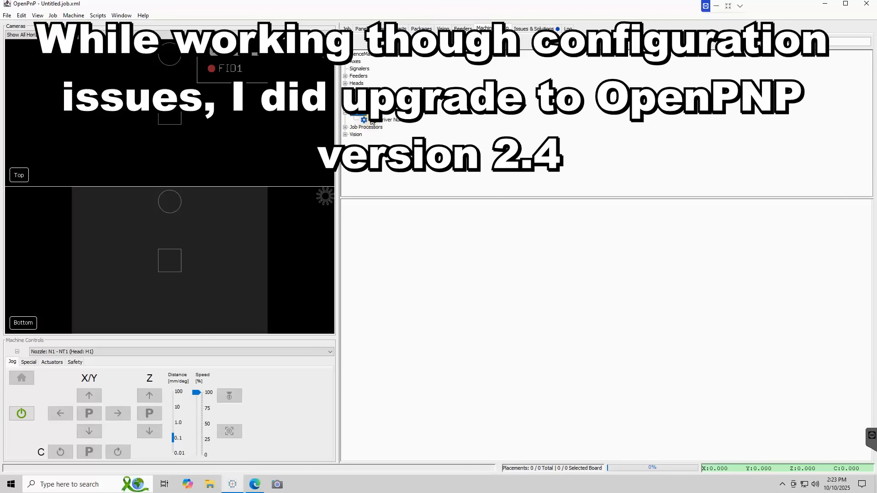
left_click(358, 113)
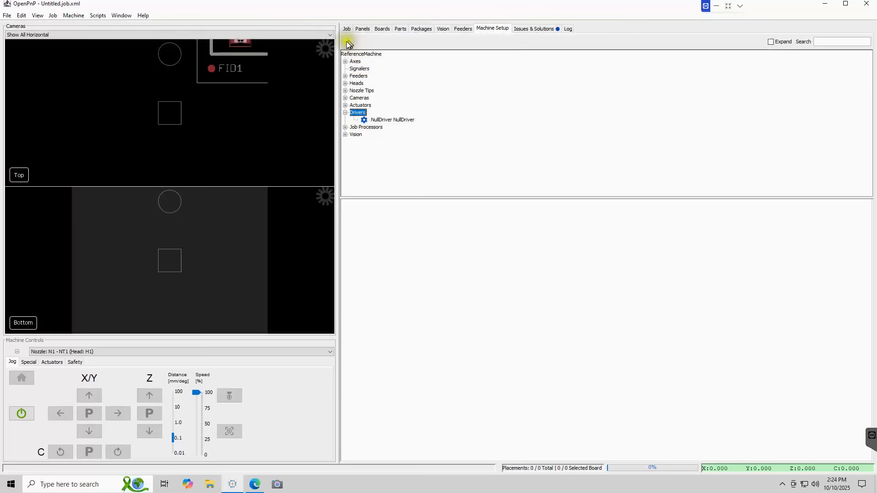
left_click(348, 42)
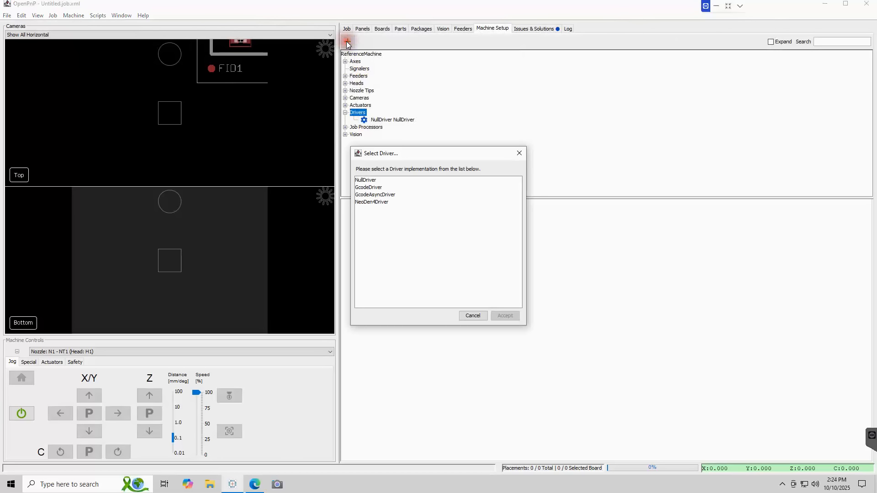
left_click(386, 195)
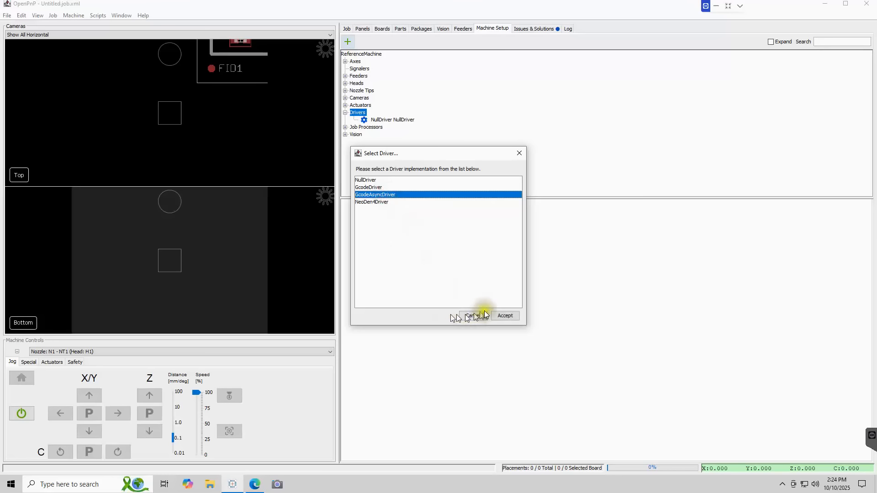
left_click(510, 317)
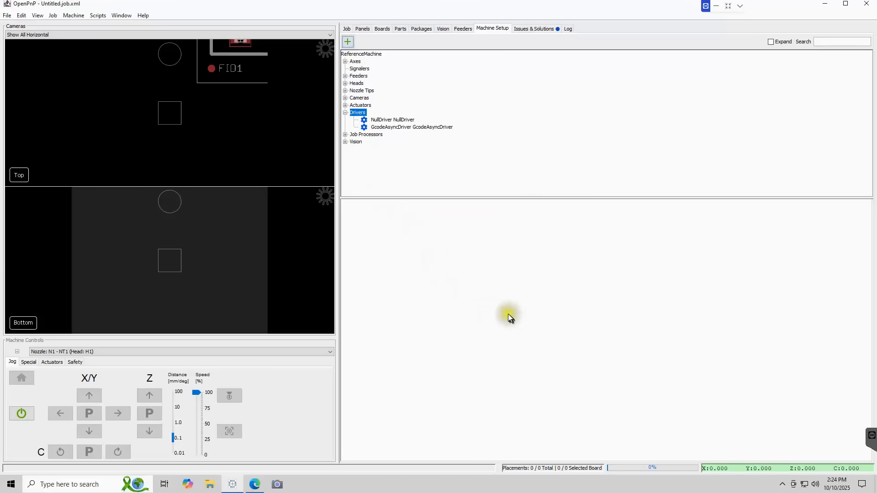
- Enter PNPBOARD1.7 as the name of the new GcodeAsyncDriver
left_click(437, 128)
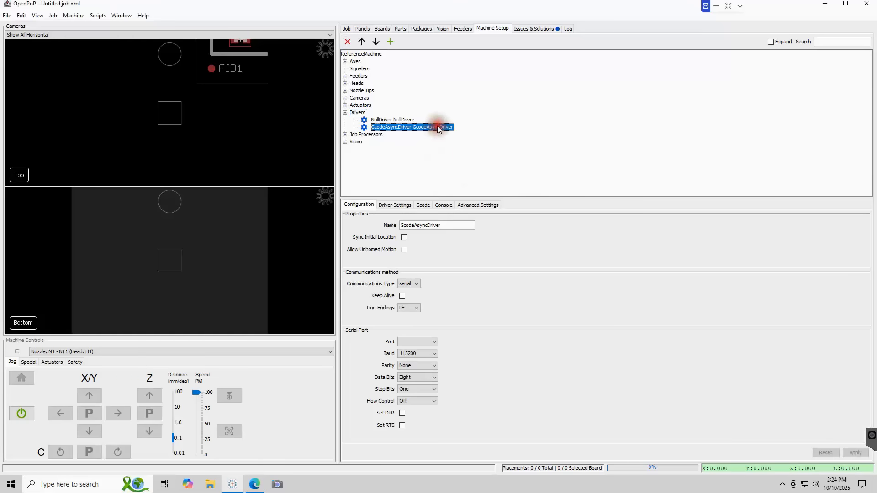
double_click(452, 226)
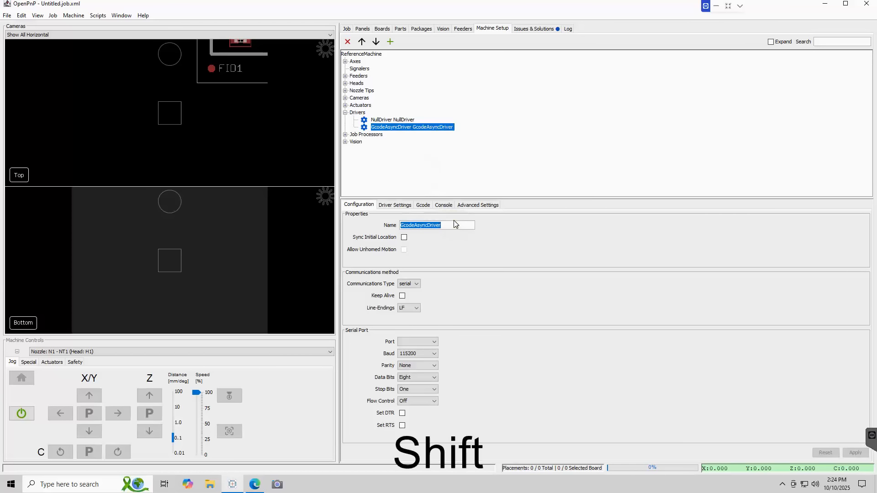
type("PNPBO")
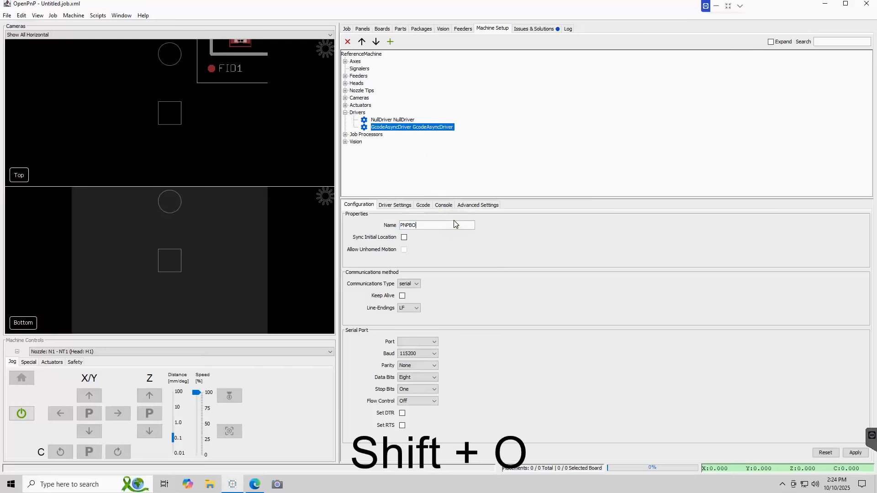
type("ARD1.7")
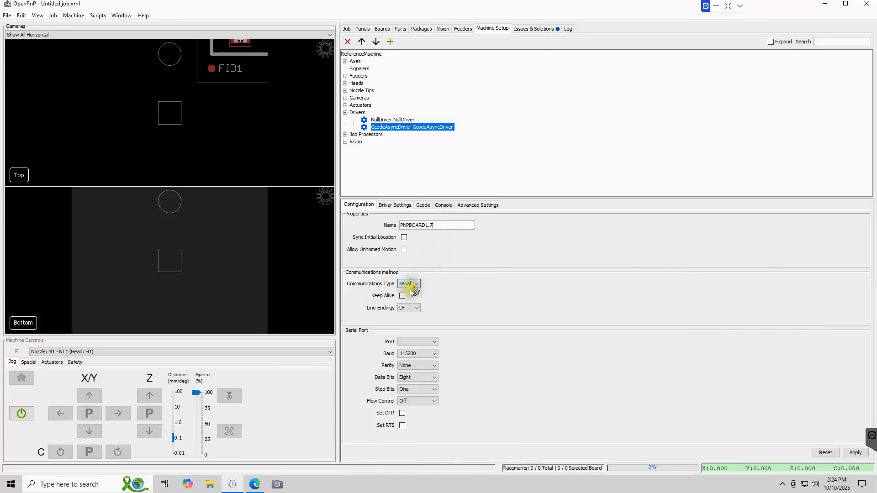
- Set the driver's serial port to COM3 and flow control to RtsCts, and apply the configuration
left_click(409, 309)
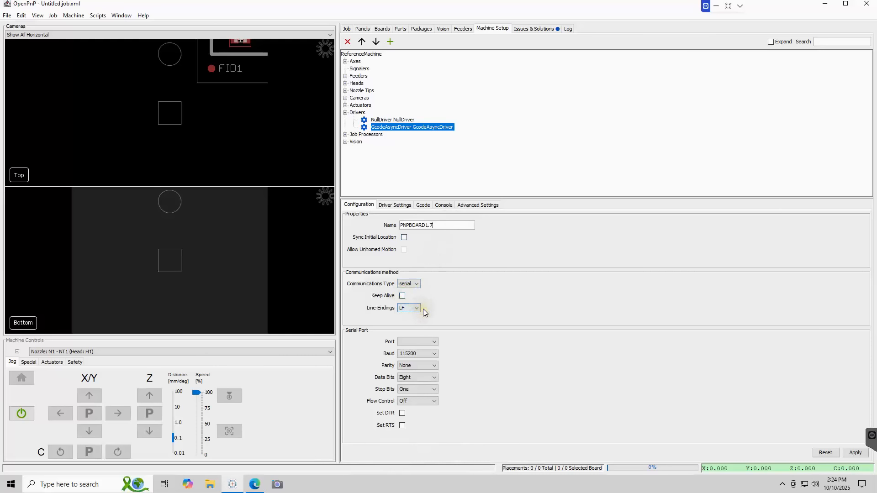
left_click(433, 342)
left_click(419, 402)
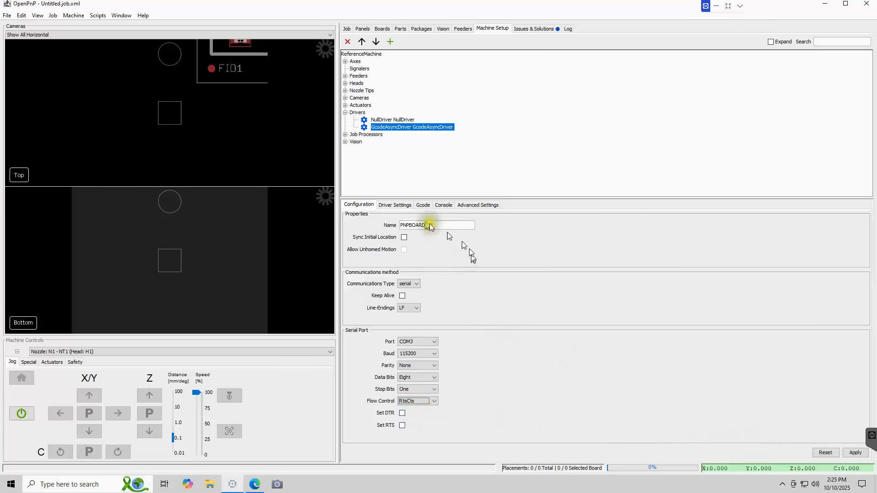
left_click(856, 452)
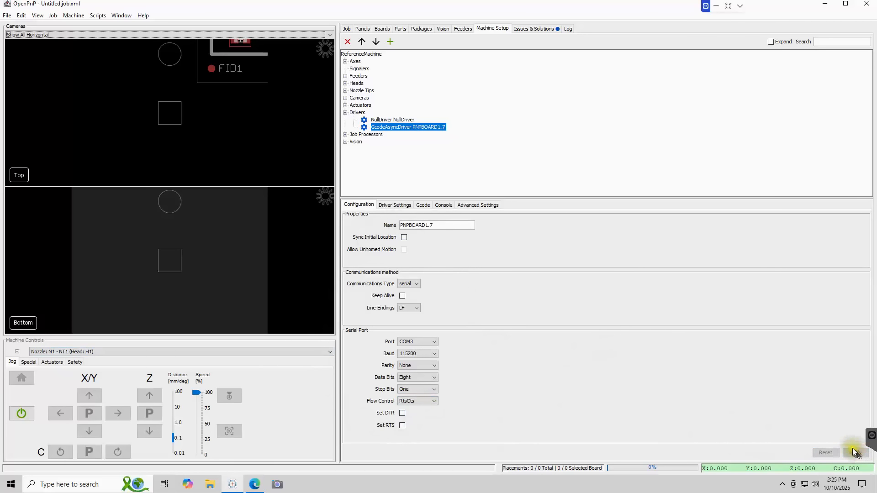
- Set the PNPBOARD1.7 driver's motion control type to Simulated3rdOrderControl
left_click(402, 208)
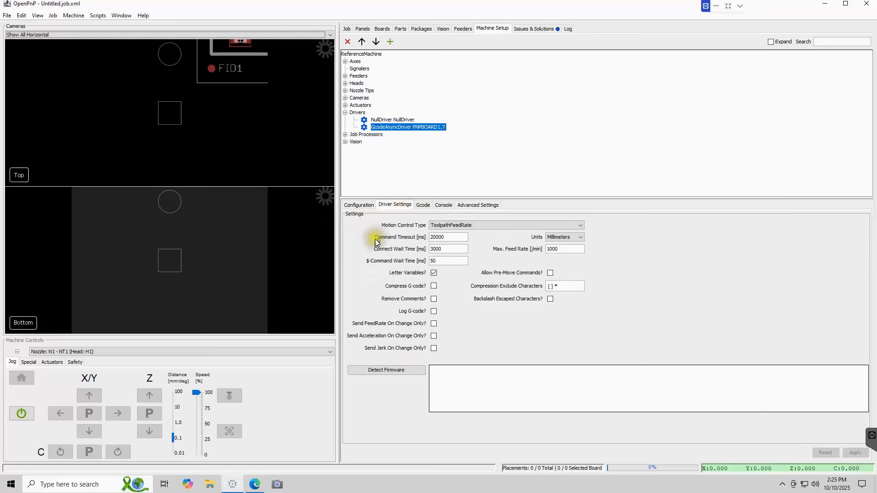
left_click(469, 222)
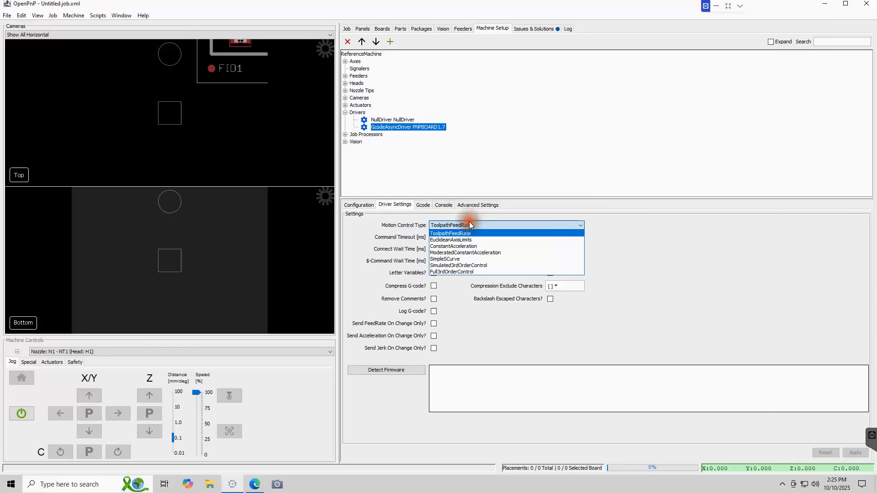
left_click(470, 266)
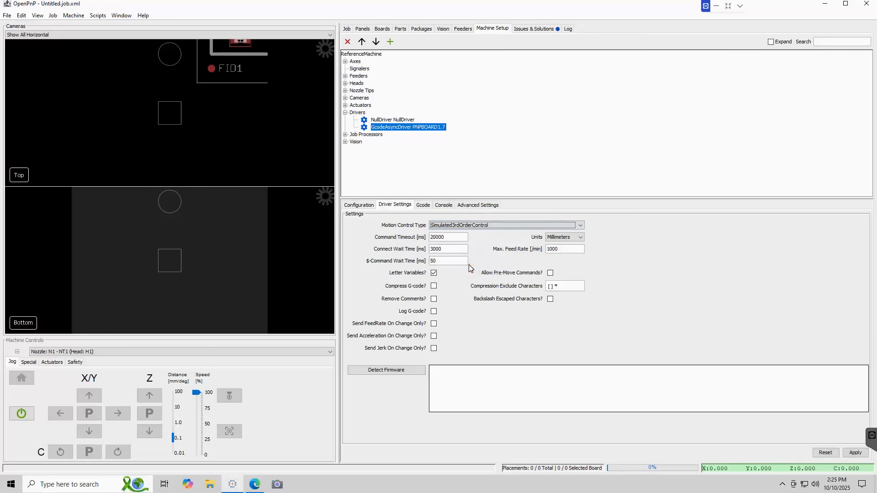
- Set the driver's command timeout to 10000 ms
double_click(434, 239)
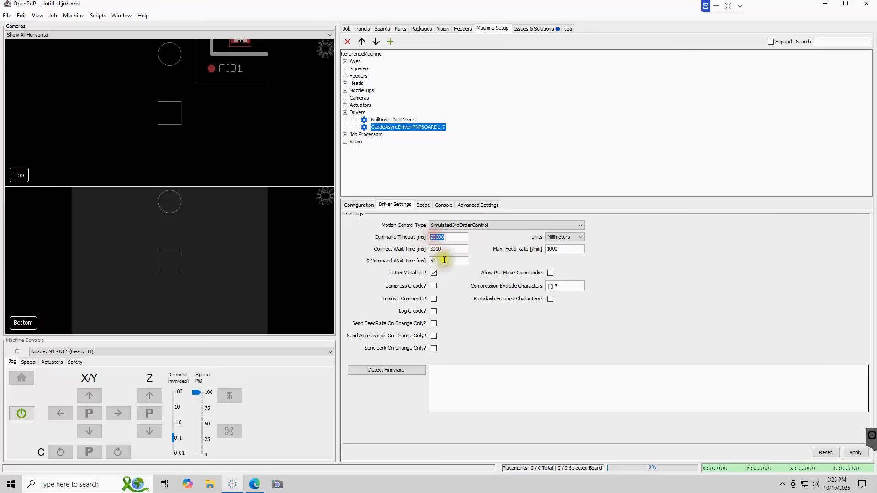
left_click(433, 237)
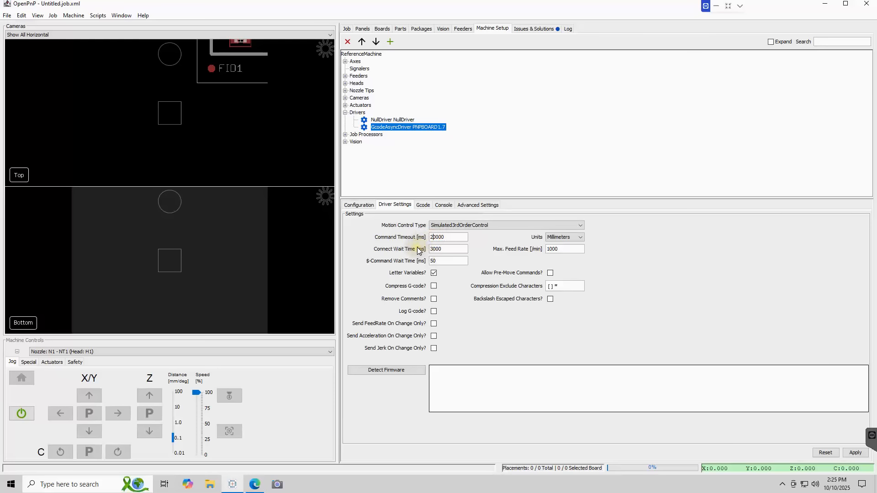
key("BackSpace")
type("1")
left_click(441, 250)
- Set the PNPBOARD1.7 driver's maximum feed rate to 200000 per minute
left_click(564, 251)
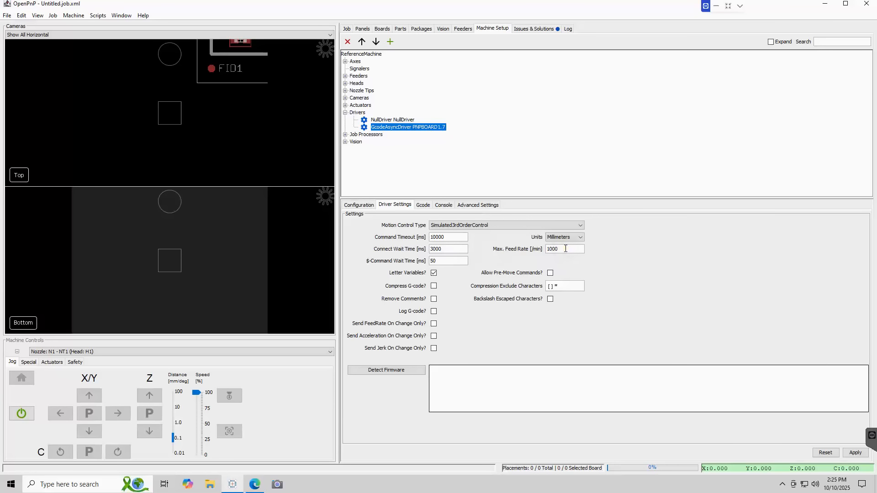
double_click(565, 248)
type("2")
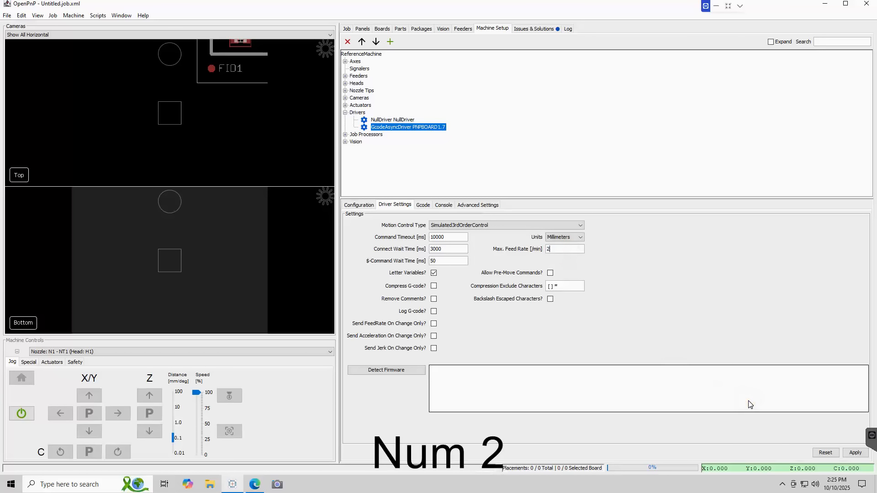
type("00000")
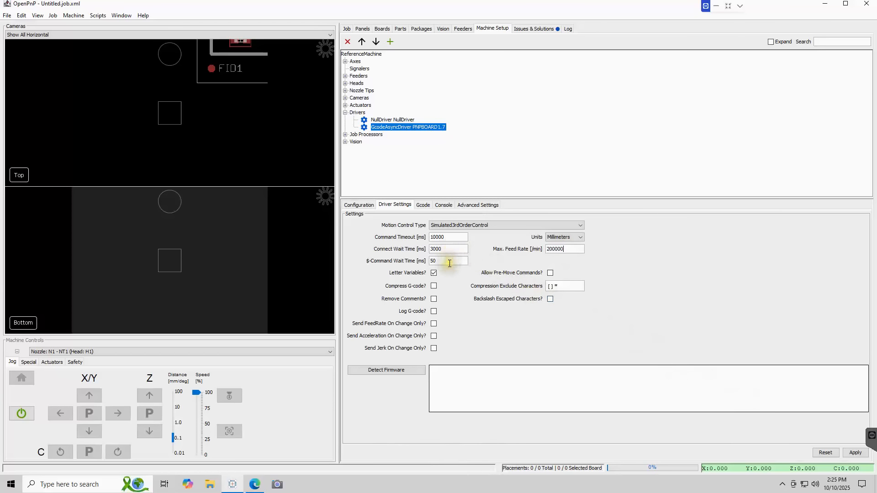
- Enable G-code compression, comment removal and G-code logging for the PNPBOARD1.7 driver
left_click(449, 264)
left_click(449, 264)
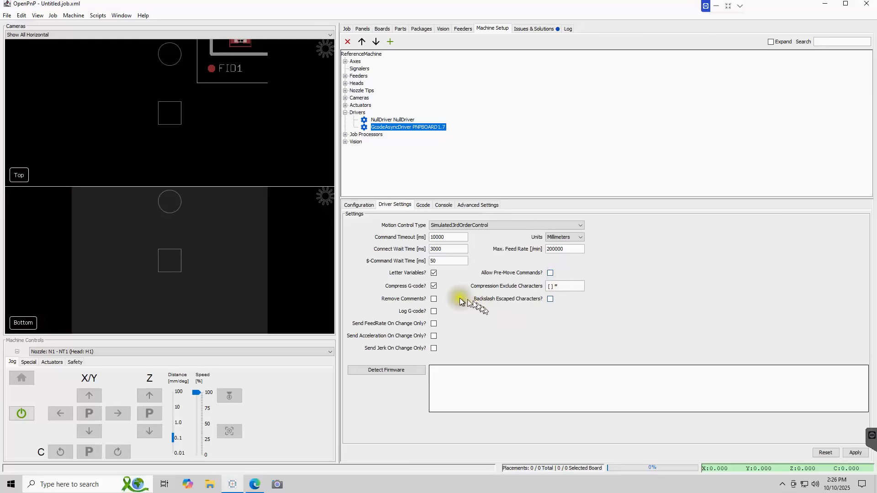
left_click(434, 312)
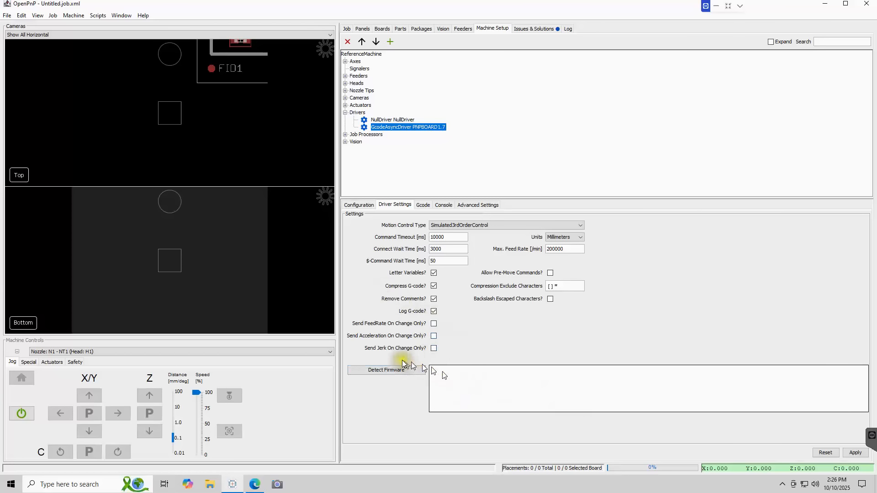
- Detect the controller board's firmware and apply the driver settings
left_click(399, 371)
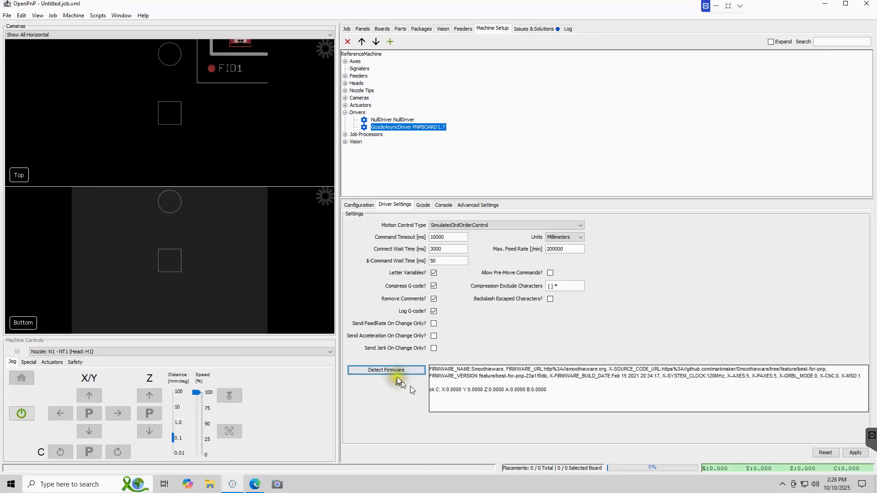
left_click(855, 452)
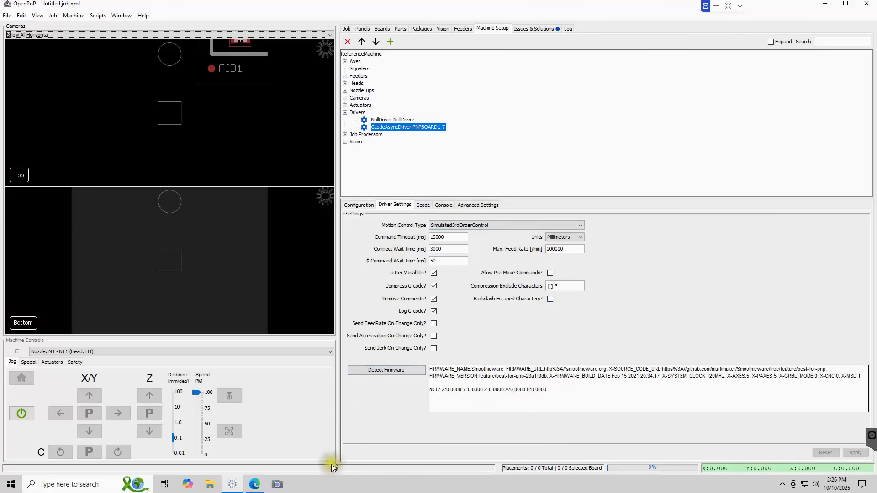
- Switch to the Camera app to watch the pick-and-place machine, and close it to return to OpenPnP
left_click(277, 485)
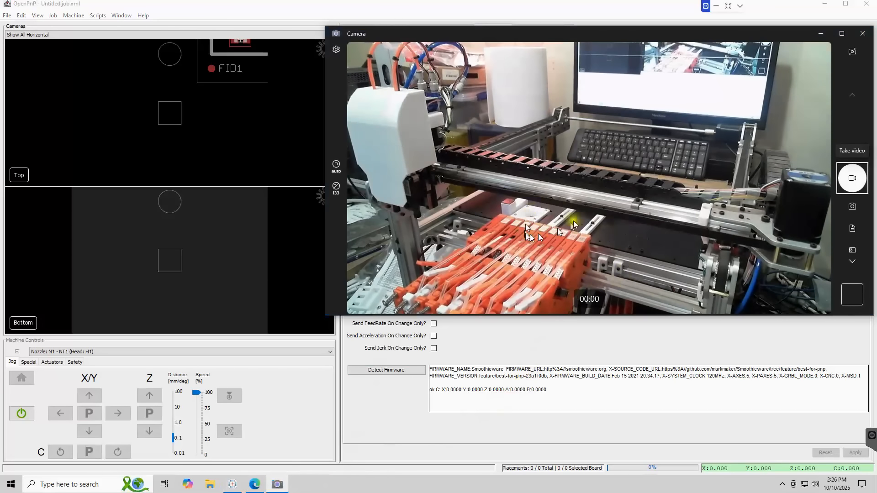
left_click(395, 162)
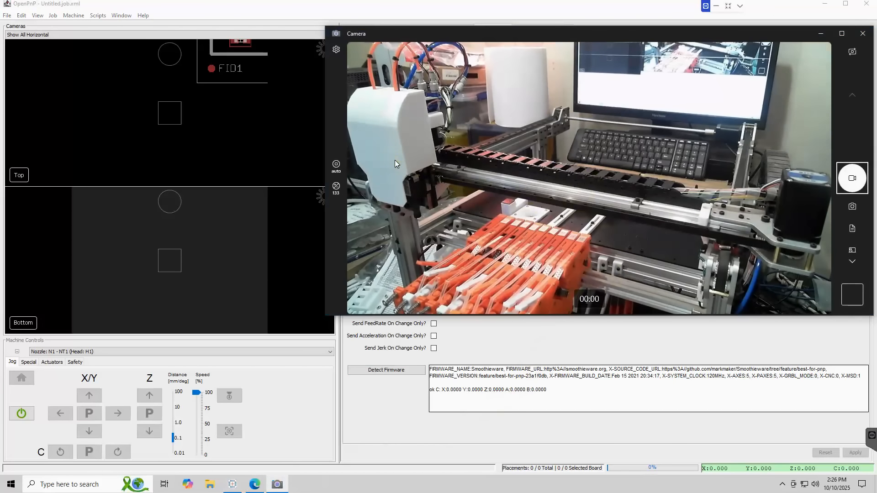
left_click(392, 165)
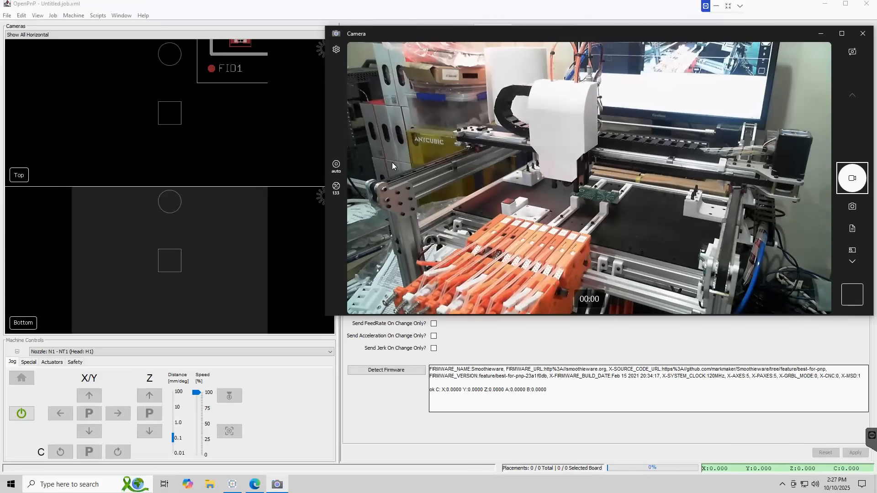
left_click(397, 194)
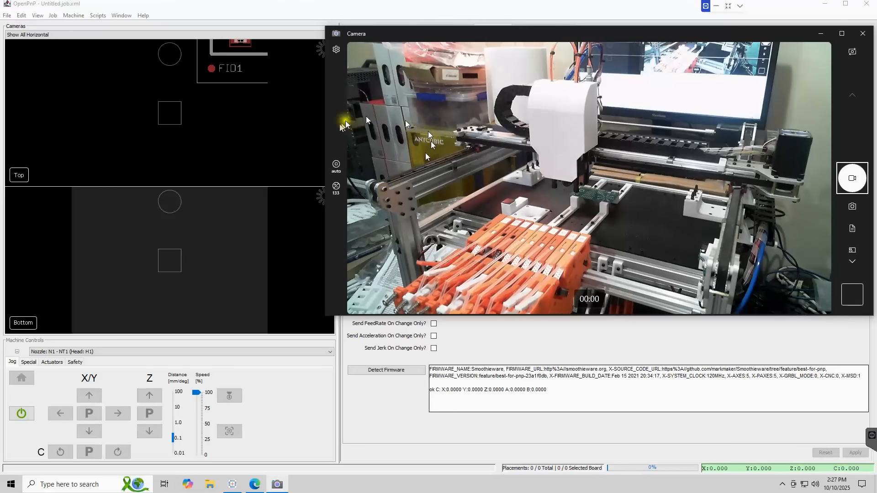
left_click(863, 33)
left_click(498, 115)
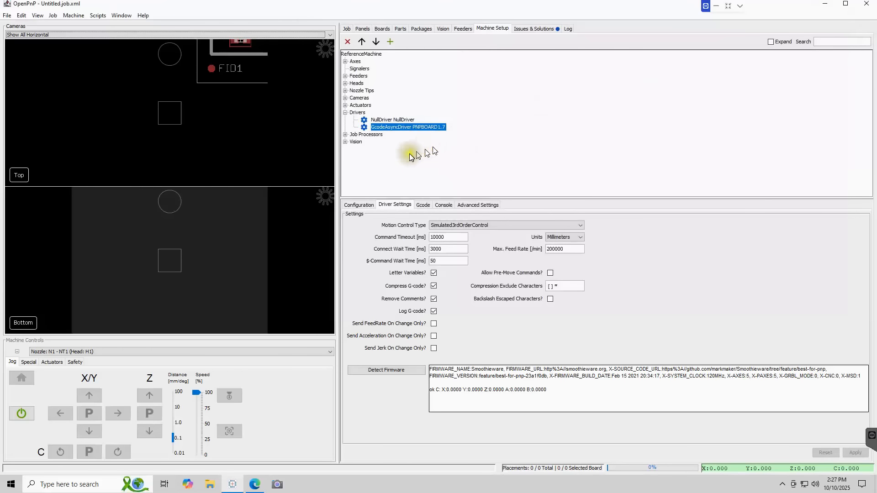
- Set the driver's default COMMAND_CONFIRM_REGEX G-code to ^ok.* and apply it
left_click(418, 207)
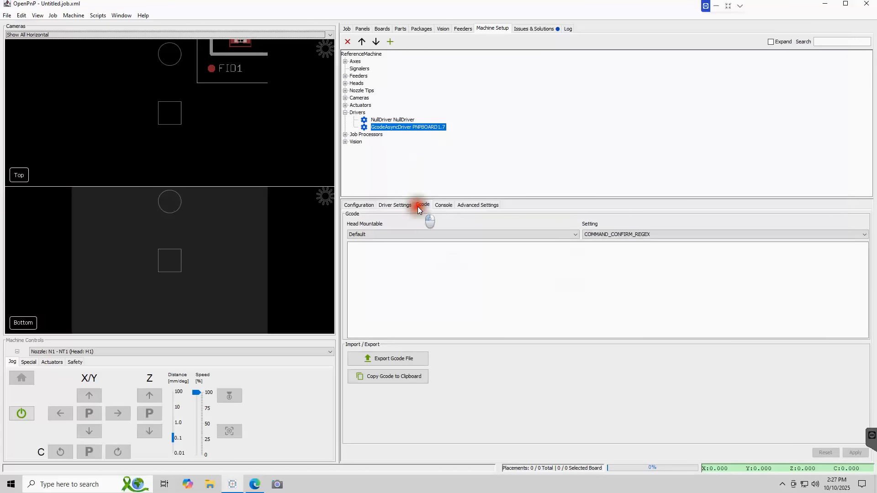
left_click(393, 236)
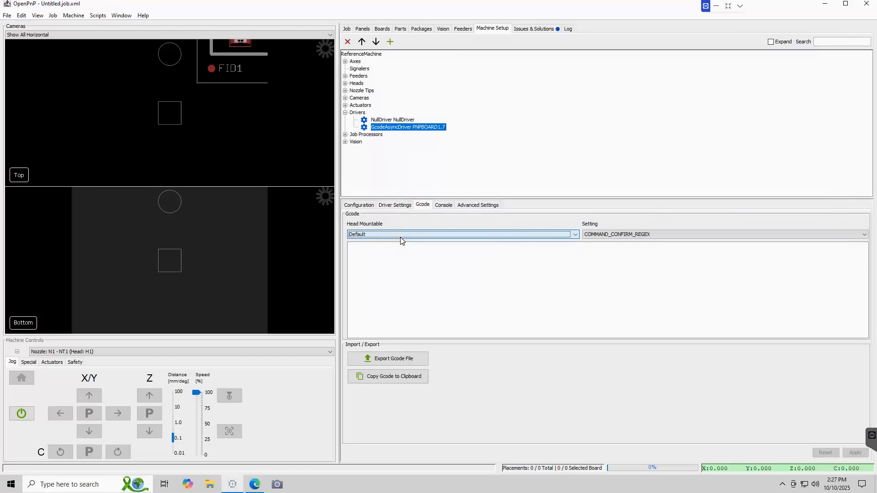
left_click(647, 254)
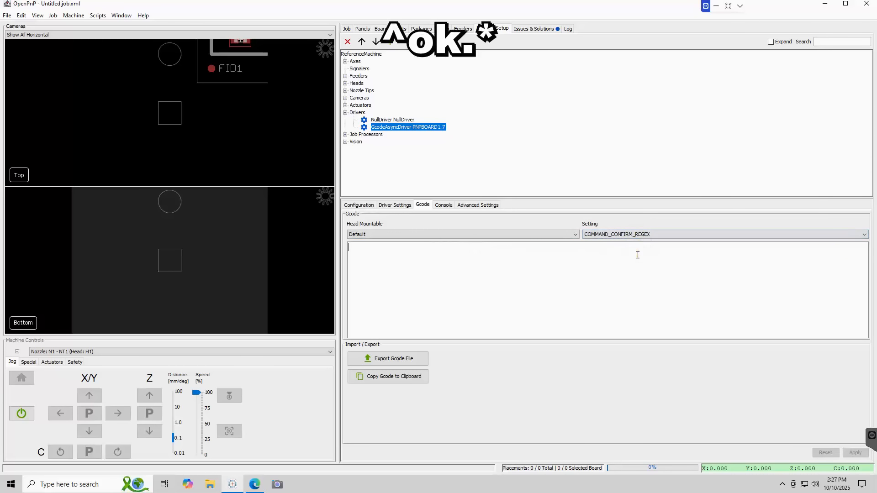
type("^")
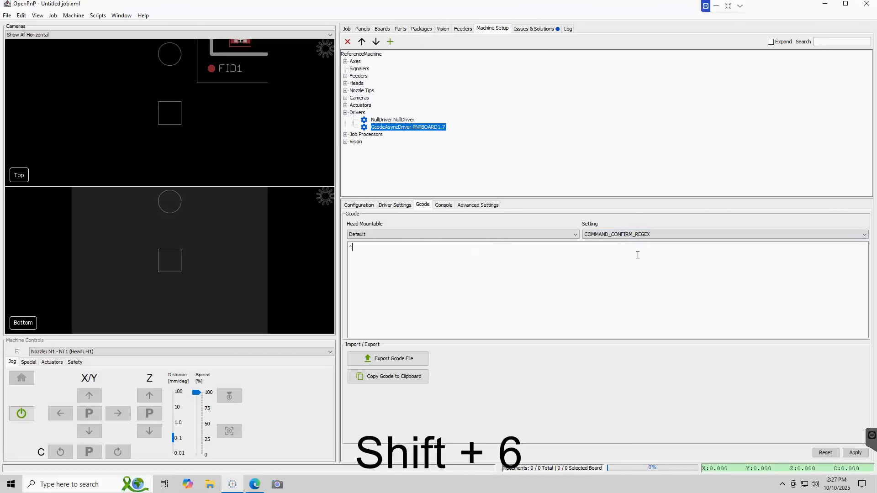
type("ok.")
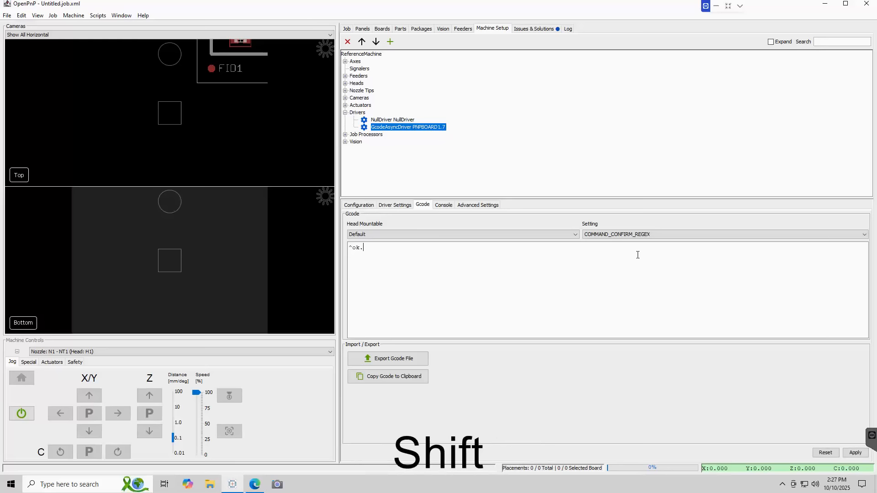
type("*")
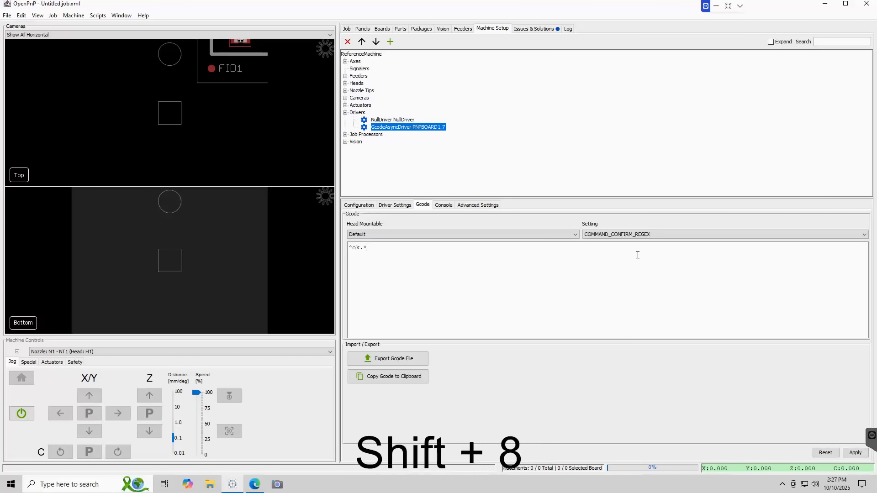
left_click(854, 453)
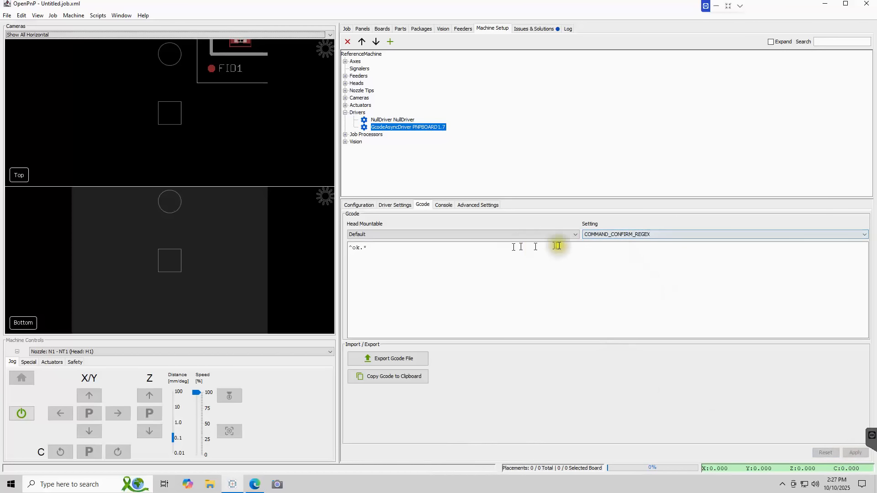
- Set POSITION_REPORT_REGEX to the copied expression ^.*X:(?<X>-?\d+\.\d+) Y:(?<Y>-?\d+\.\d+) Z:(?<Z>-?\d+\.\d+) A:(?<A>-?\d+\.\d+) B:(?<B>-?\d+\.\d+).*
left_click(626, 235)
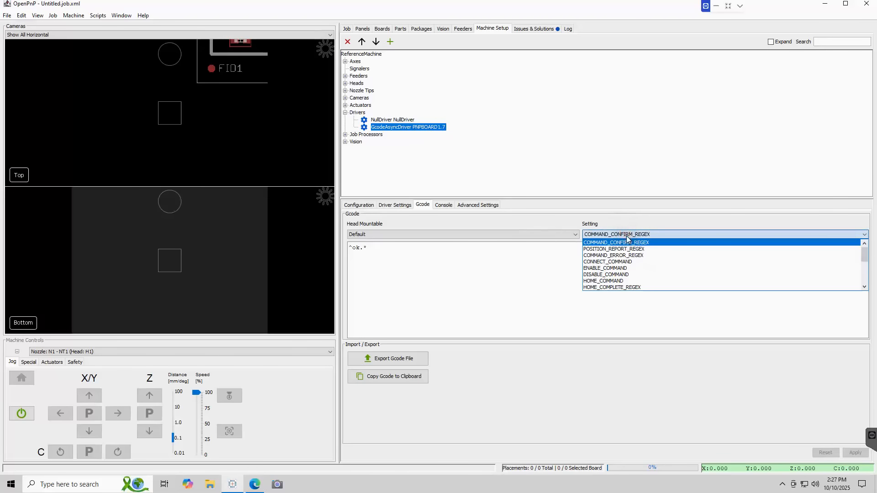
left_click(628, 249)
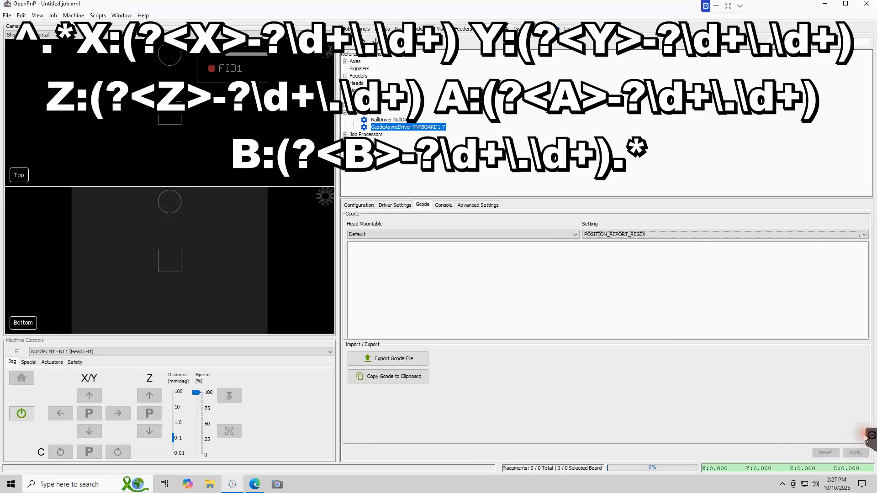
key("ctrl+c")
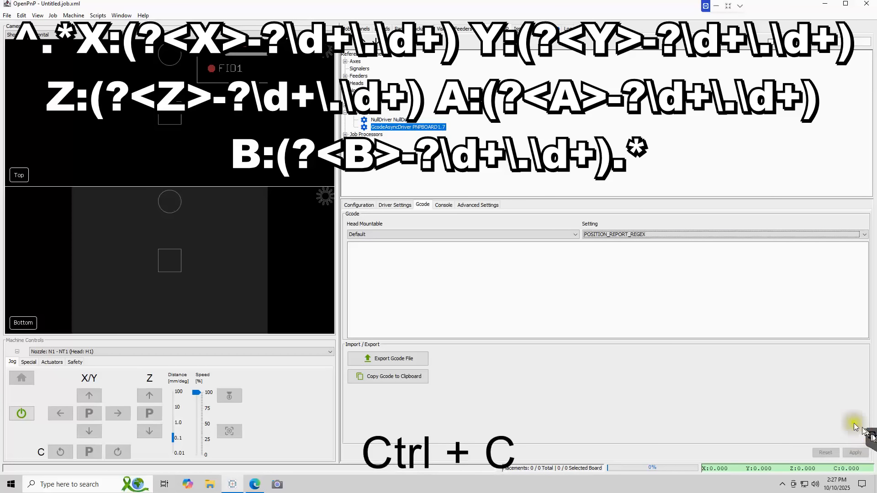
left_click(556, 274)
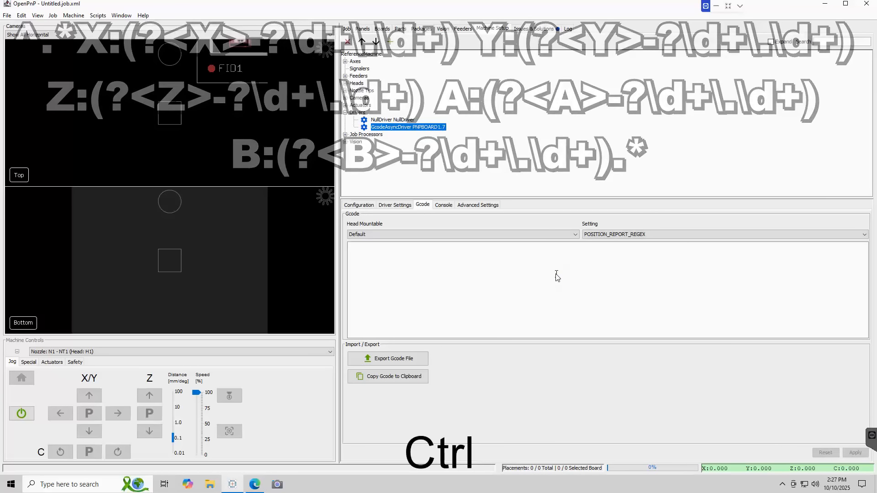
key("ctrl+v")
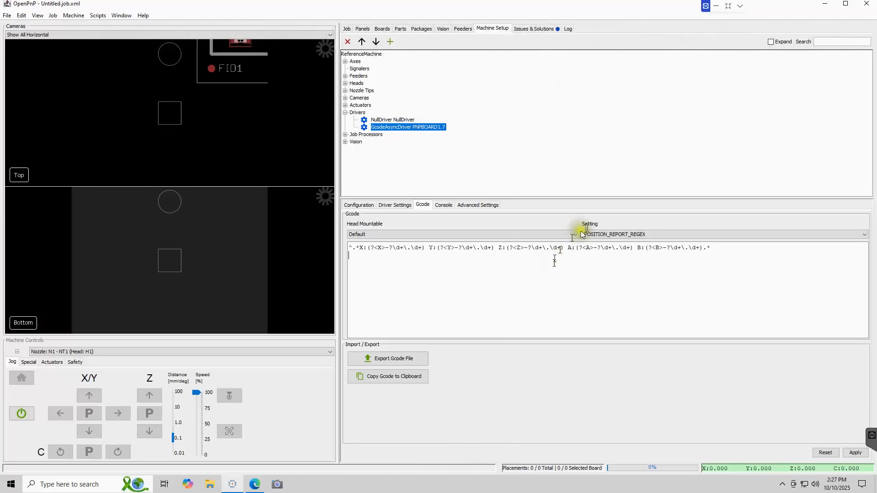
- Set the driver's CONNECT_COMMAND to G21, G90 and M82 on separate lines, and apply it
left_click(621, 233)
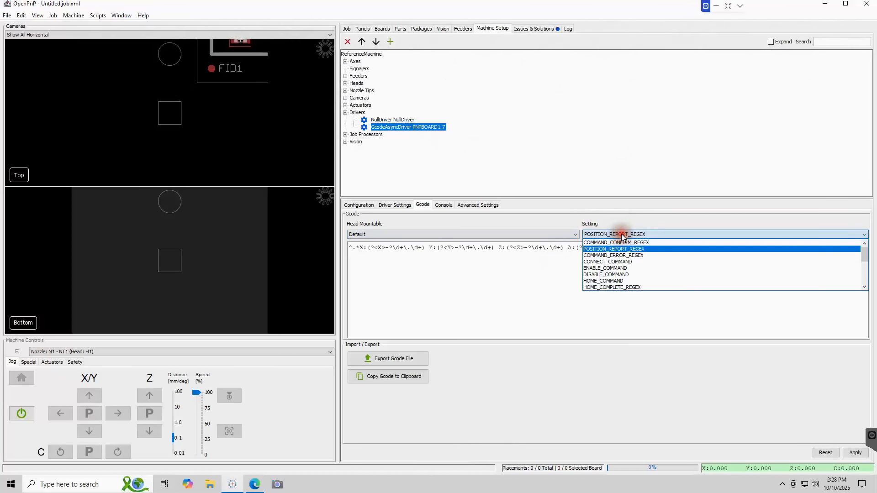
left_click(631, 262)
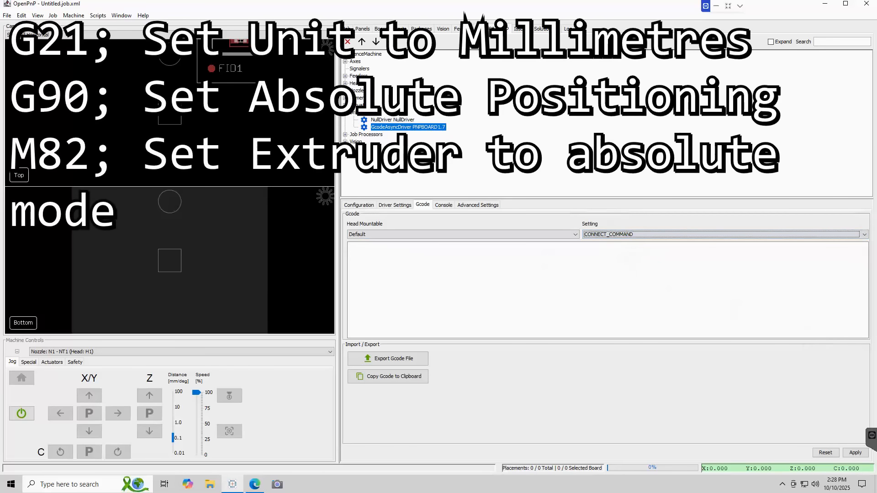
left_click(457, 284)
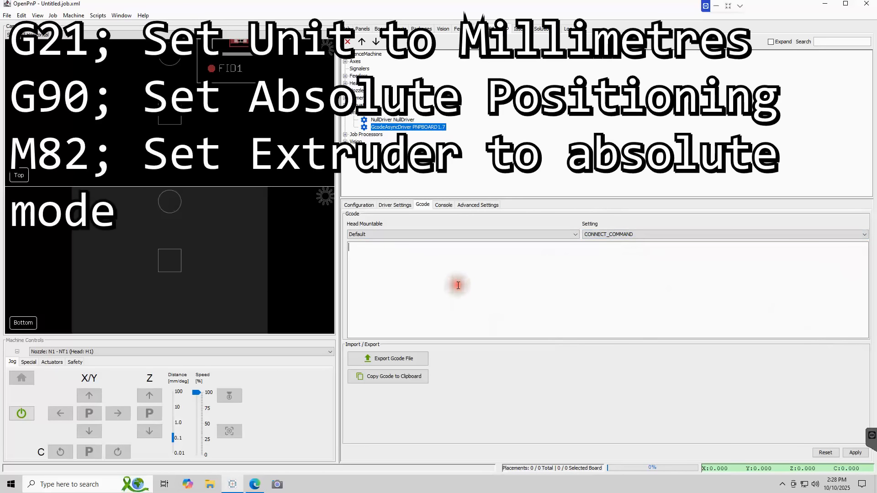
type("G")
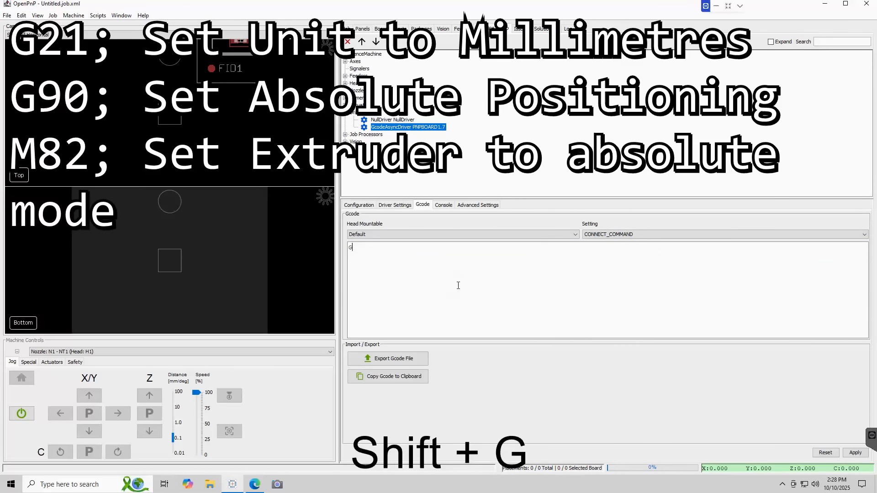
type("21")
key("Return")
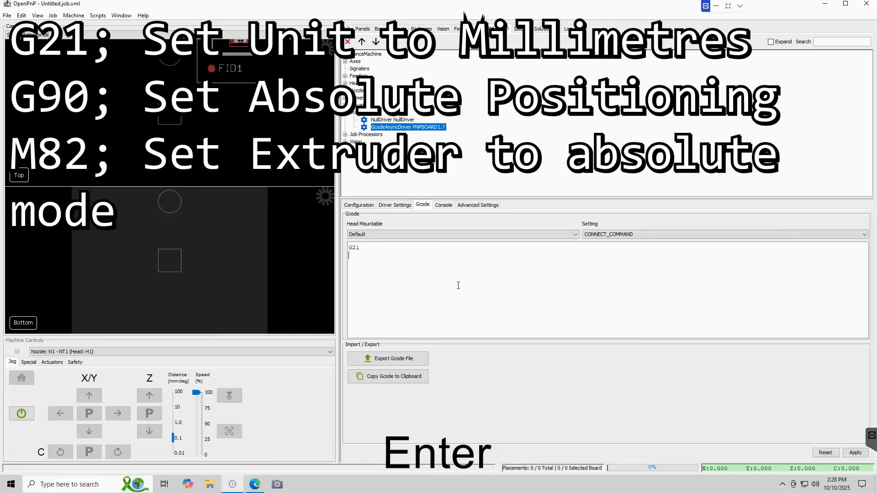
type("G90")
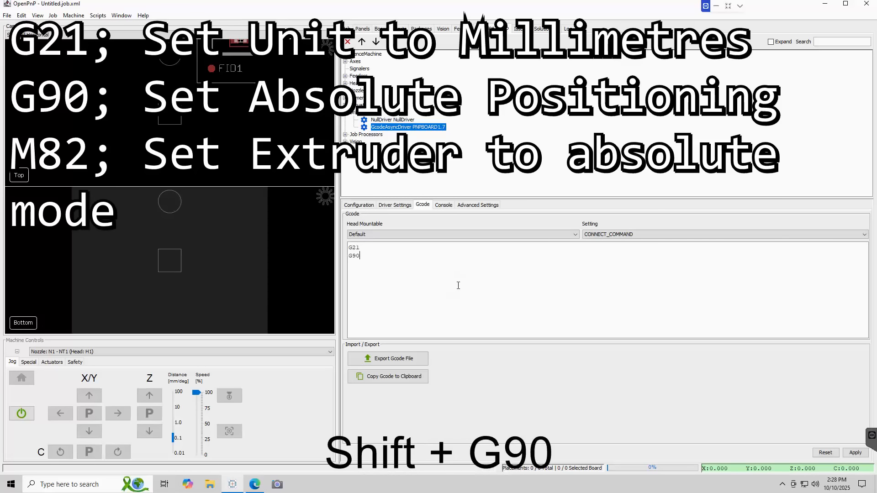
key("Return")
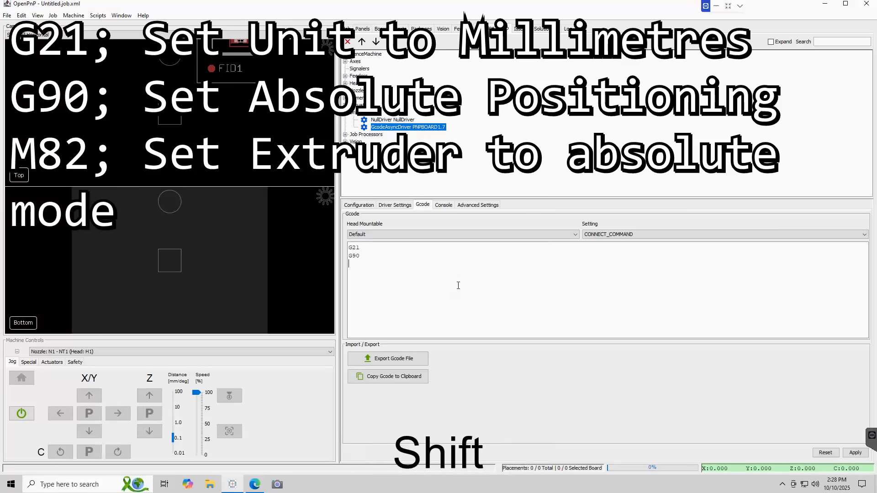
type("M82")
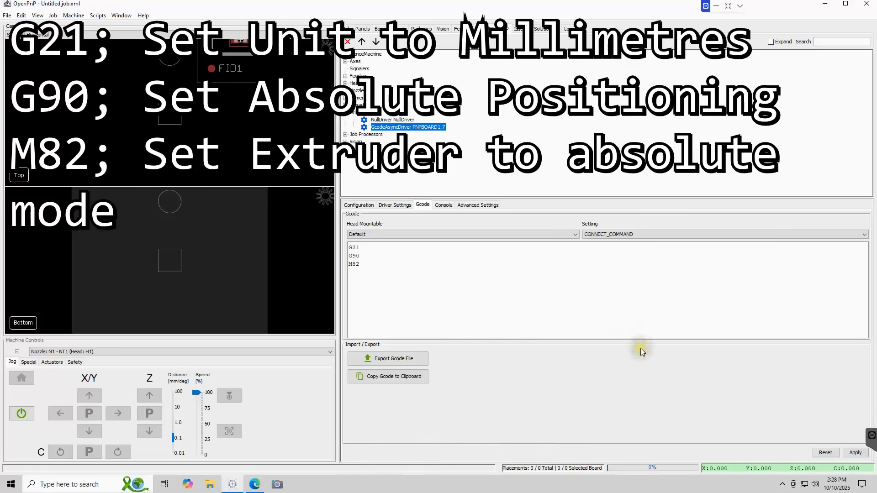
key("Return")
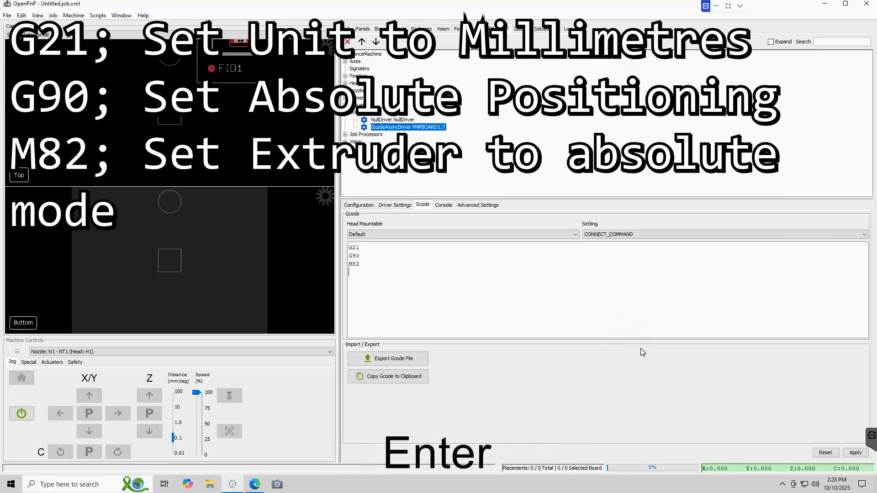
left_click(854, 452)
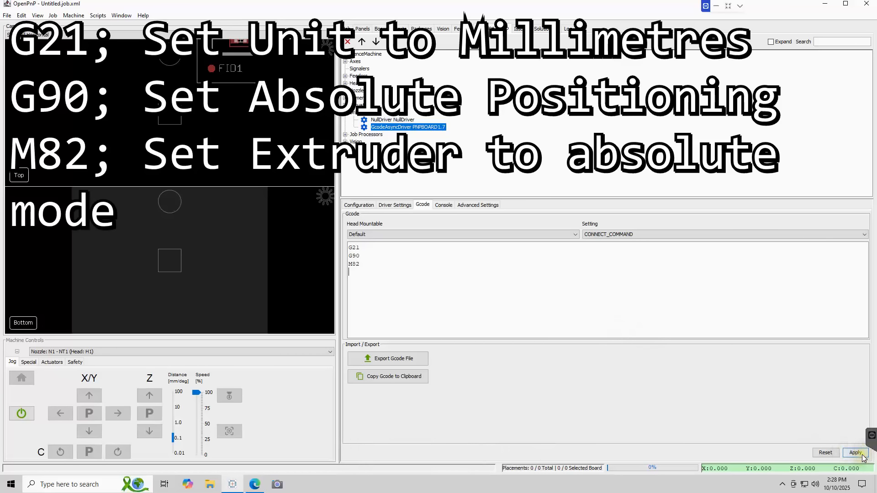
left_click(862, 454)
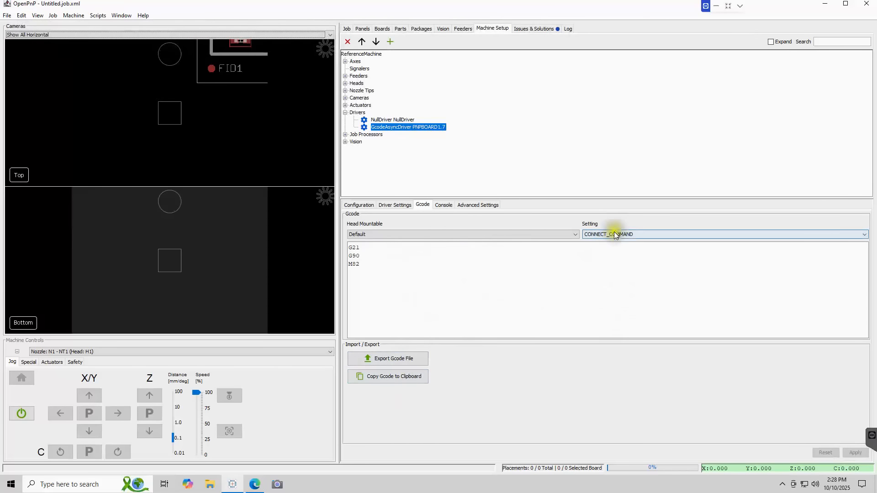
- Set the driver's DISABLE_COMMAND to M84, M801, M803, M805, M807 and M809 on separate lines, and apply it
left_click(614, 235)
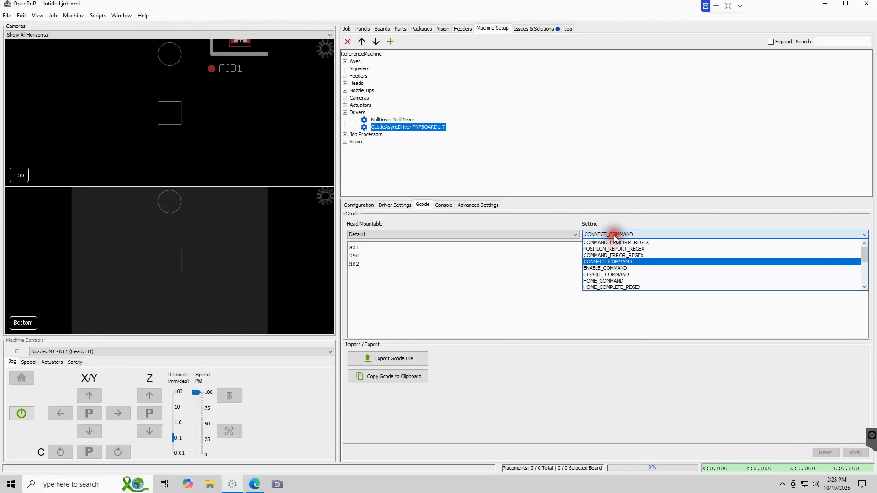
left_click(616, 275)
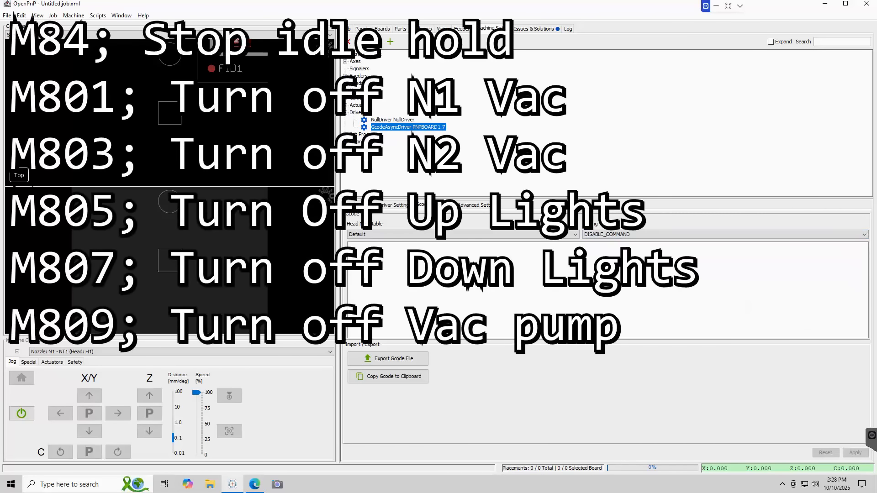
left_click(867, 296)
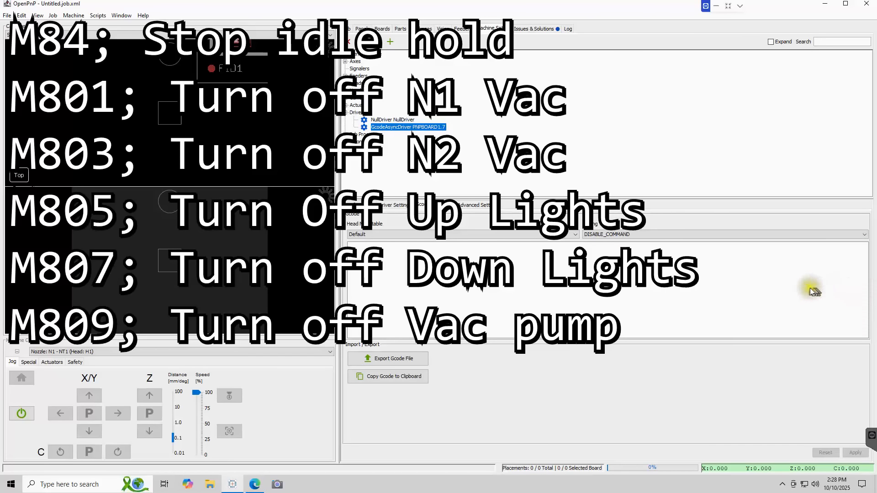
key("ctrl+c")
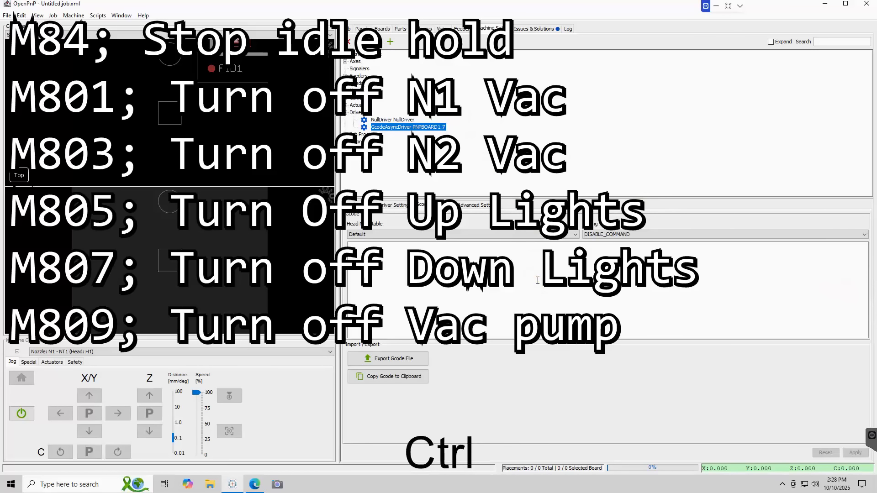
key("ctrl+v")
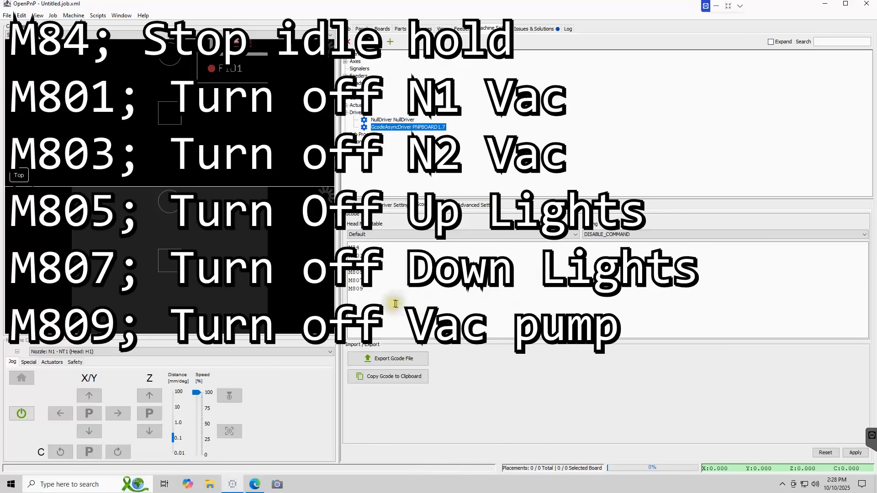
left_click(852, 452)
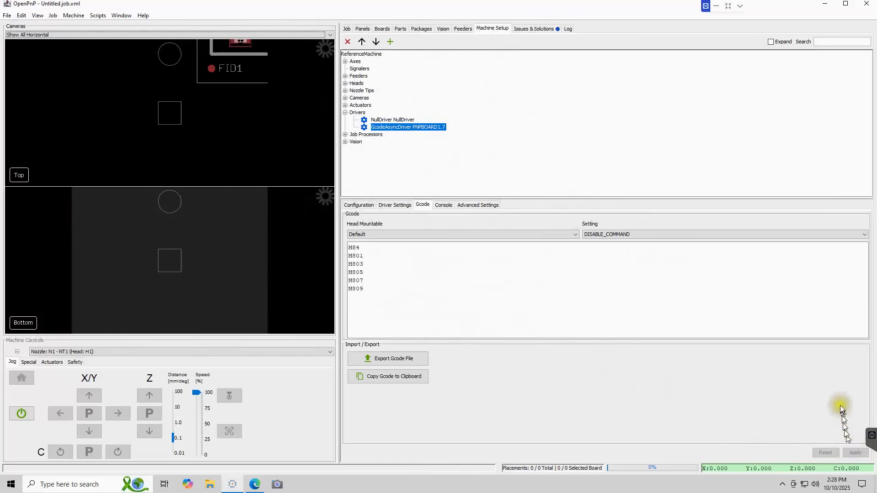
- Set the driver's HOME_COMMAND to the copied, commented lines G0 Z0, G28 and G0 X0 Y0, and apply it
left_click(629, 234)
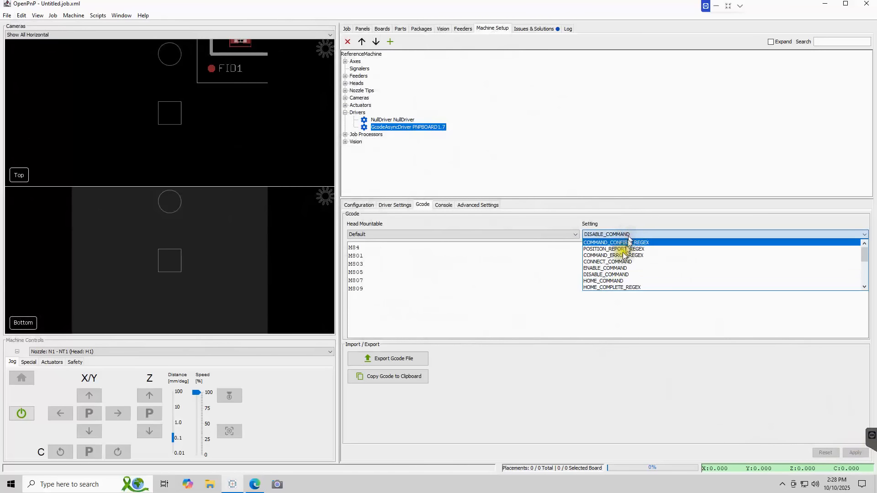
left_click(616, 281)
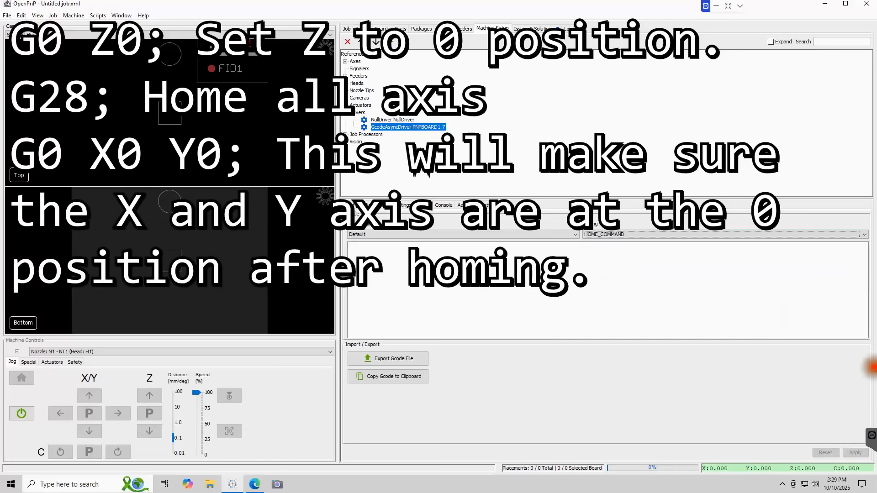
key("ctrl+c")
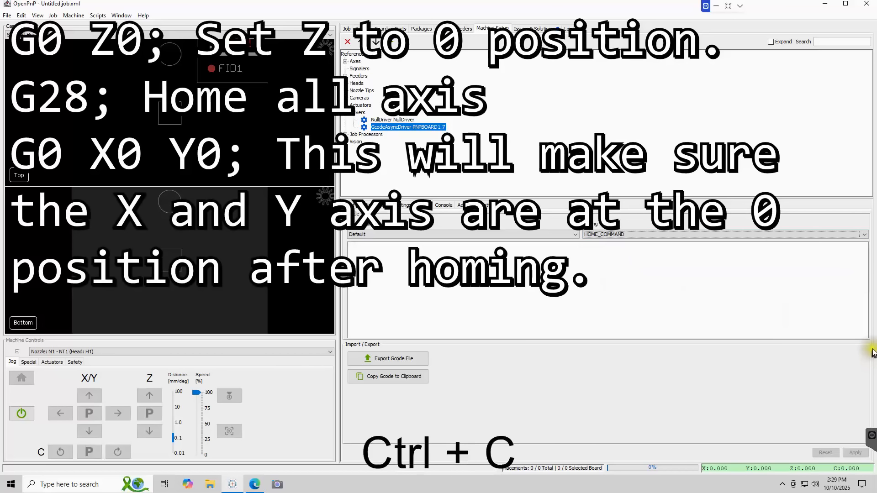
left_click(573, 266)
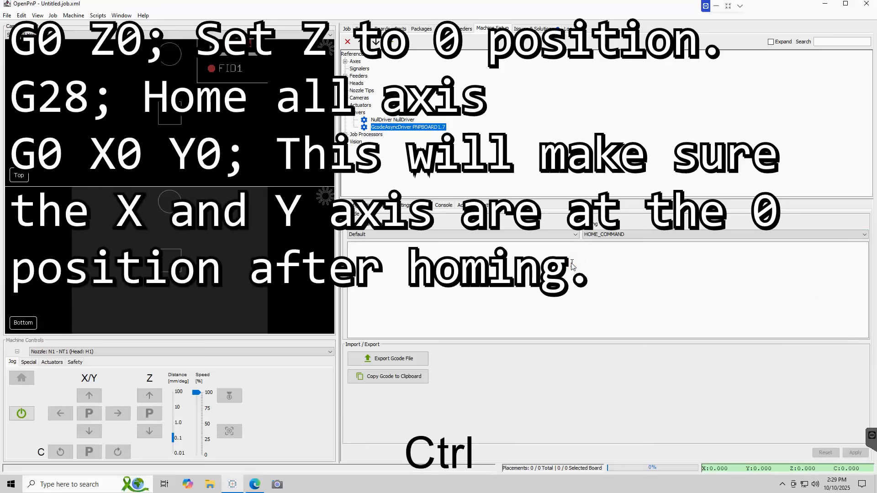
key("ctrl+v")
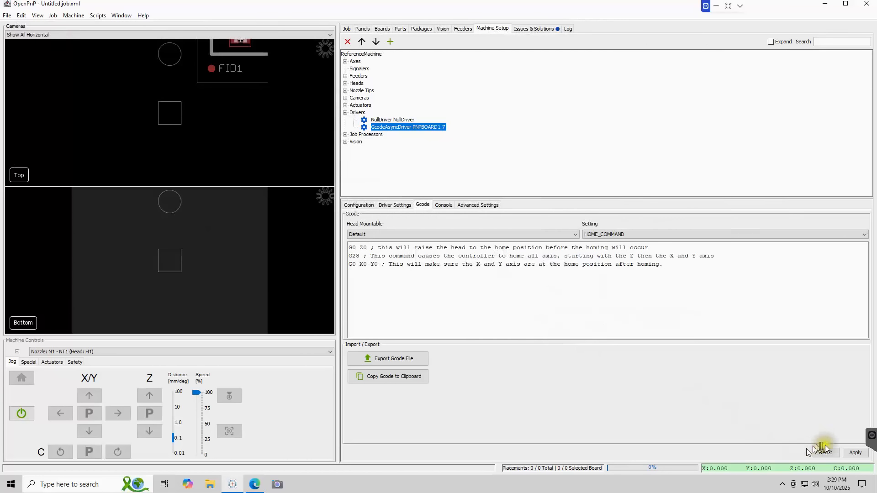
left_click(854, 451)
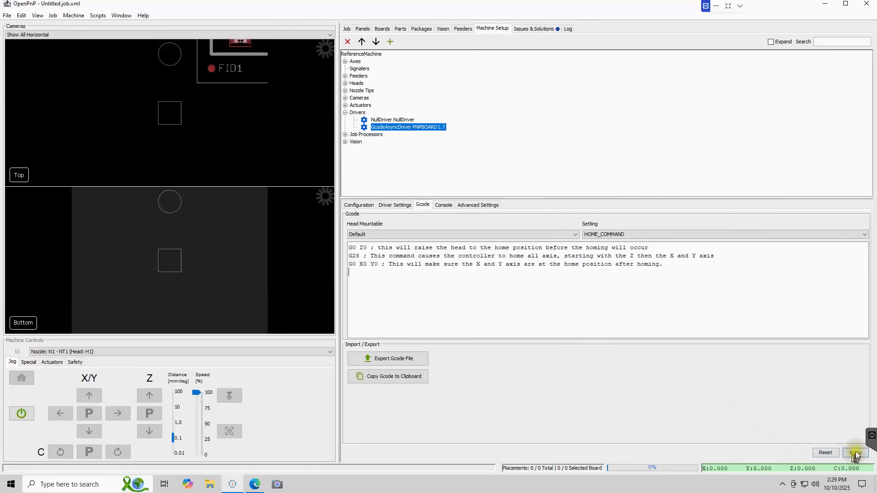
- Set the driver's SET_GLOBAL_OFFSETS_COMMAND to G92 {X:X%.4f} {Y:Y%.4f} {Z:Z%.4f} {A:A%.4f} {B:B%.4f} and apply it
left_click(652, 234)
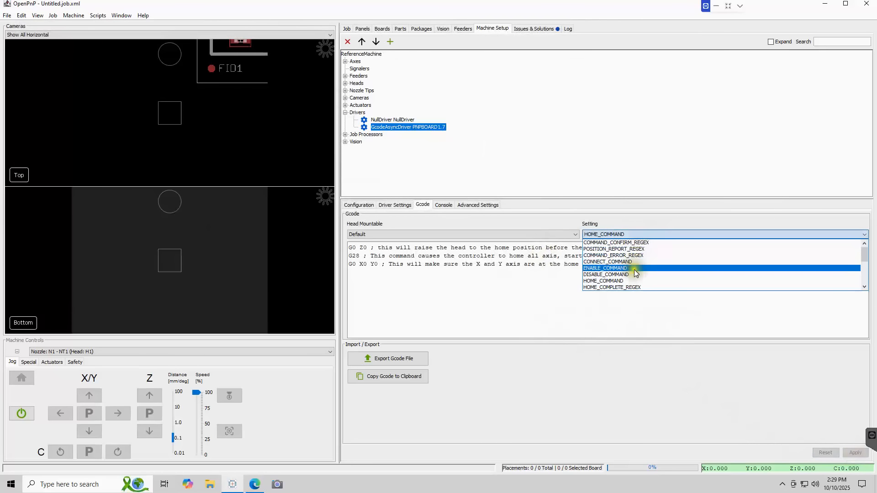
left_click(640, 275)
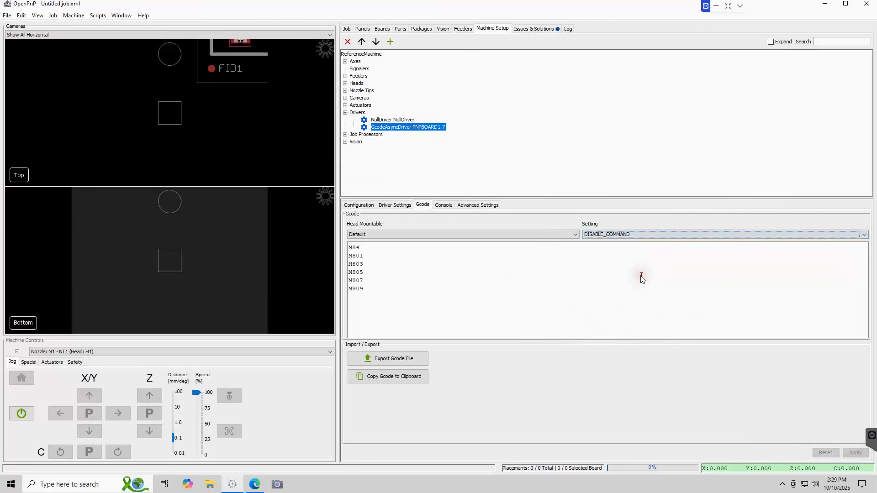
left_click(631, 236)
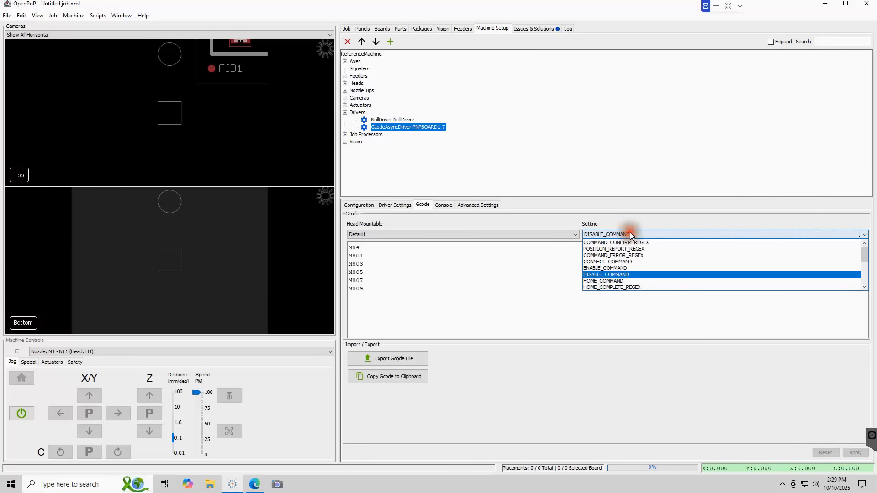
left_click(624, 288)
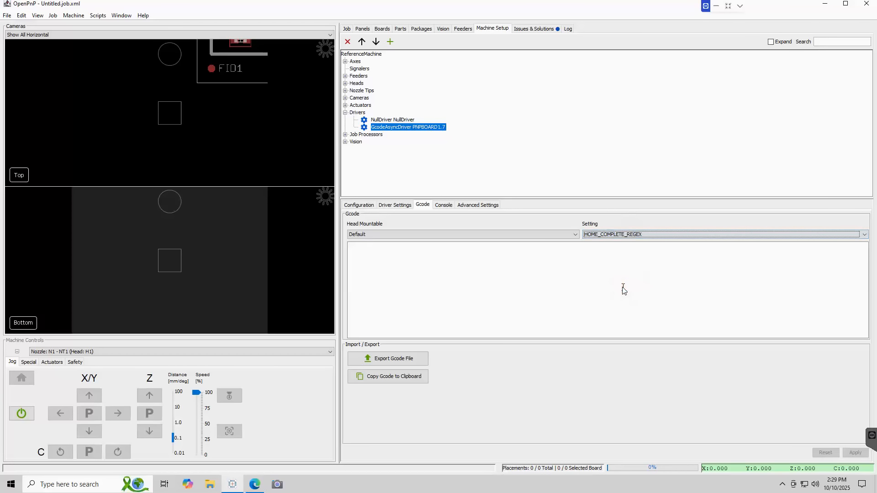
scroll(535, 243, "down", 1)
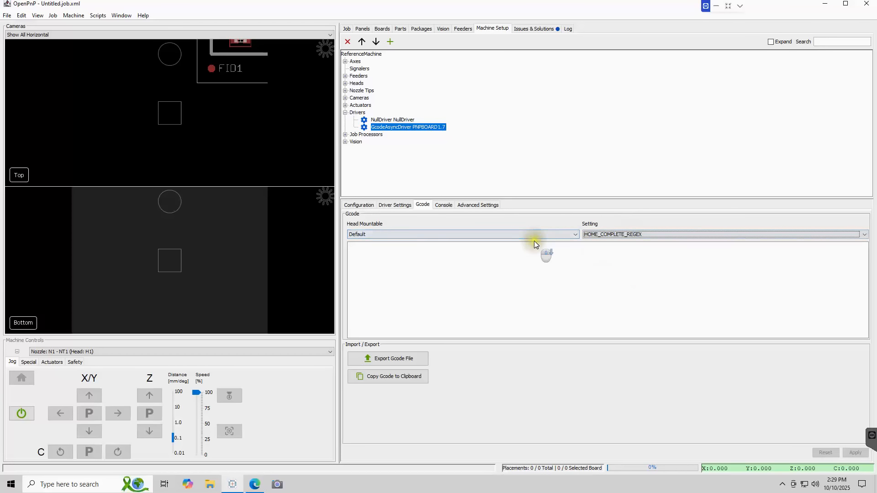
key("Down")
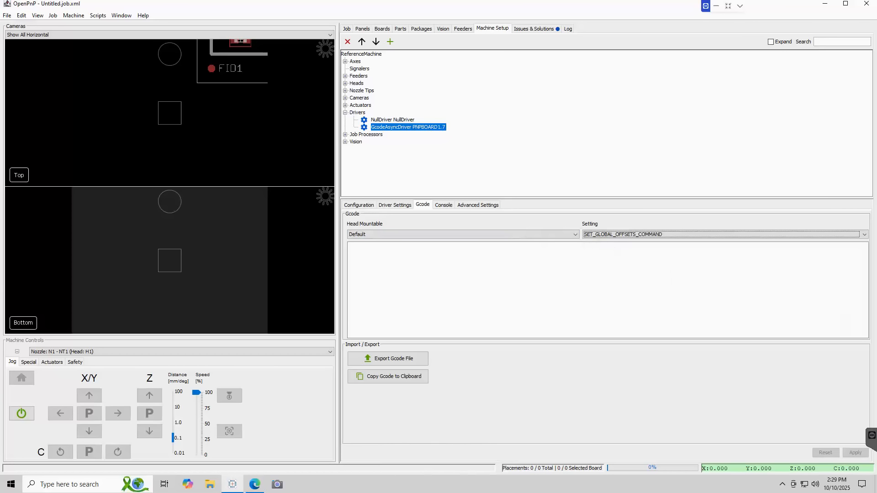
left_click(662, 235)
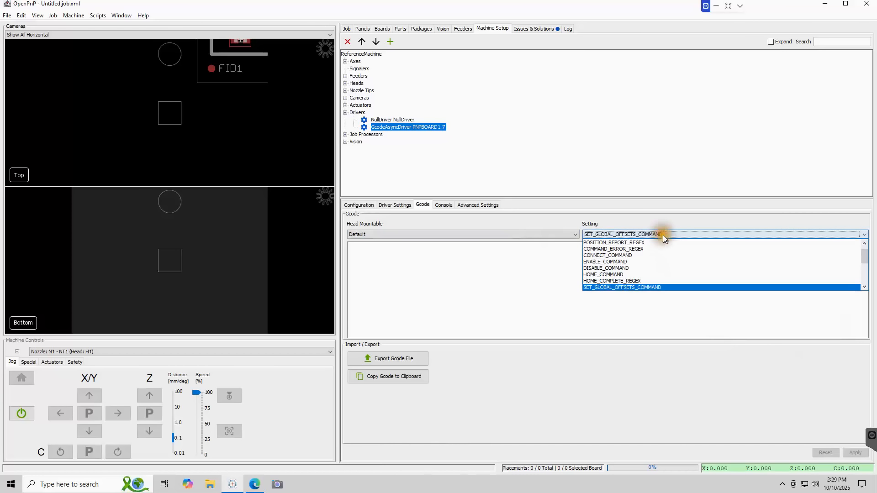
mouse_move(863, 250)
left_mouse_down()
mouse_move(864, 302)
mouse_move(866, 242)
mouse_move(865, 263)
left_mouse_up()
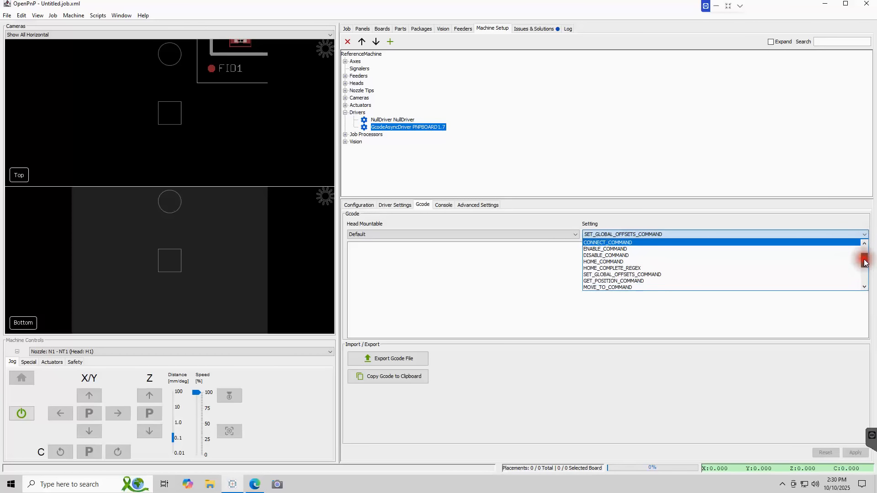
left_click(700, 274)
left_click(620, 259)
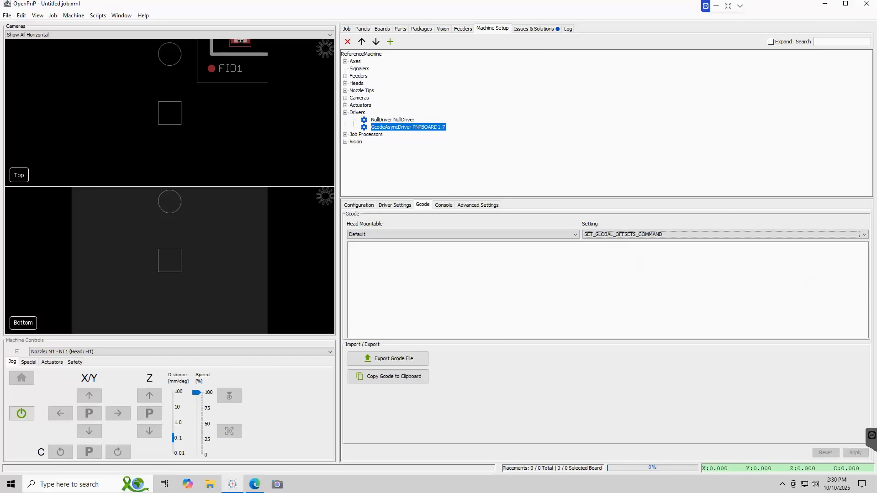
key("ctrl+c")
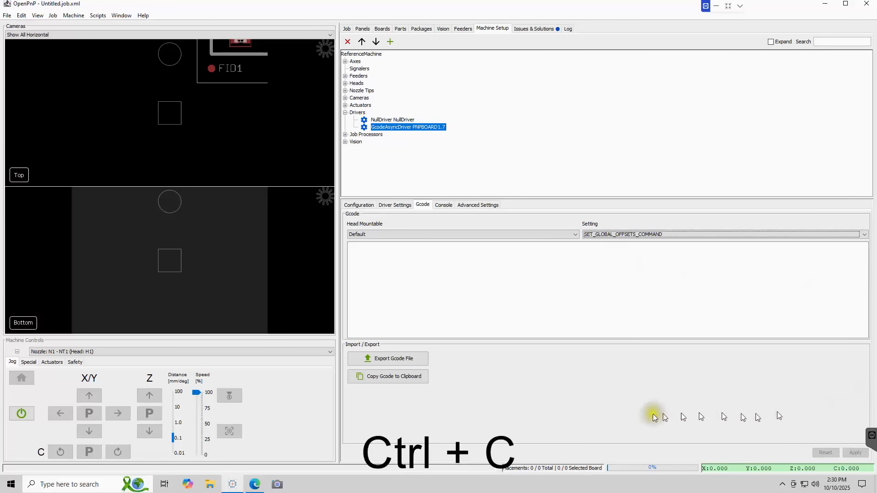
left_click(630, 300)
key("ctrl+v")
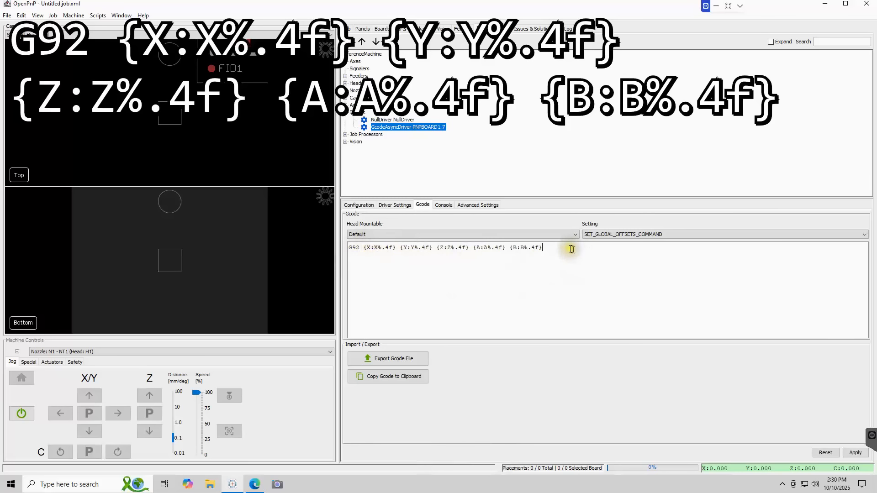
key("Return")
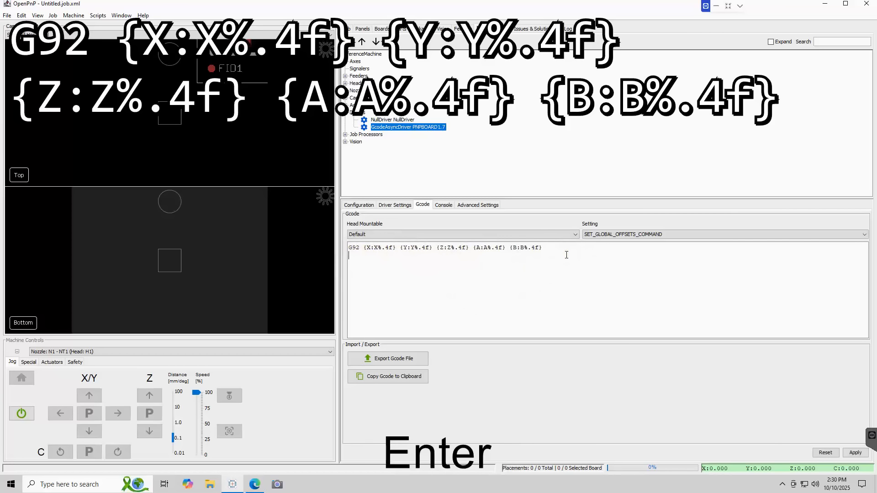
left_click(851, 454)
- Set the driver's GET_POSITION_COMMAND to M114 and apply it
left_click(665, 235)
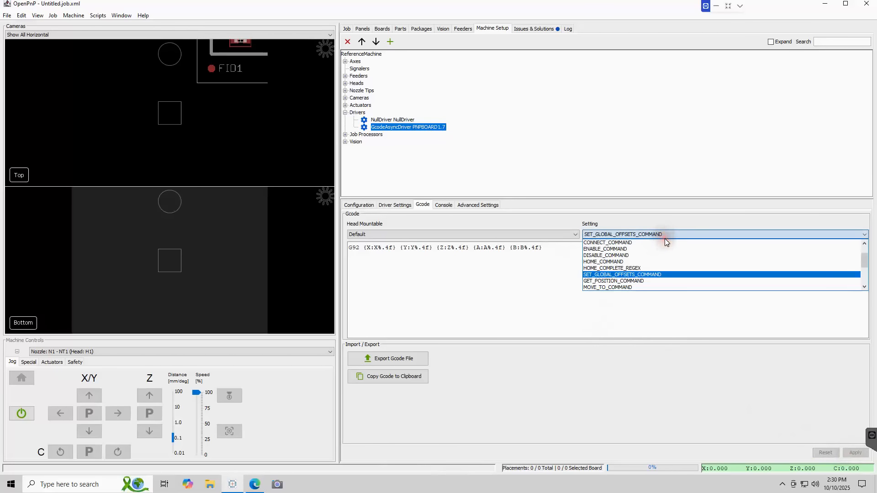
left_click(631, 281)
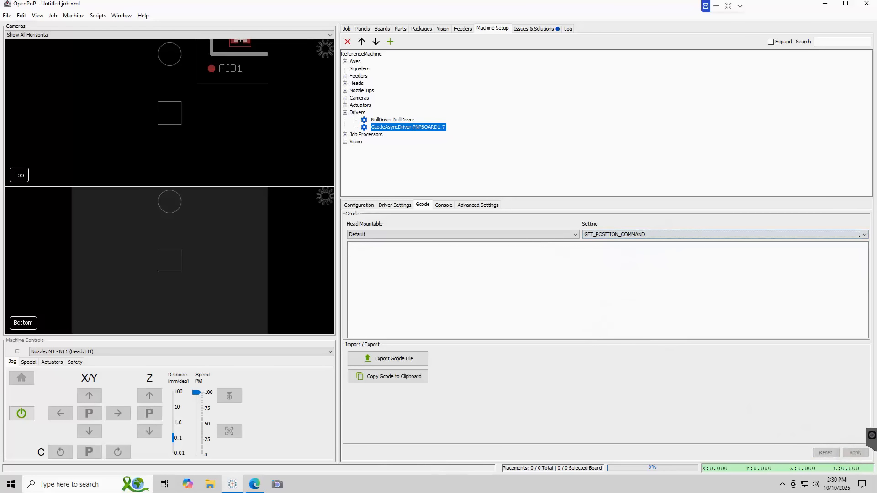
left_click(513, 289)
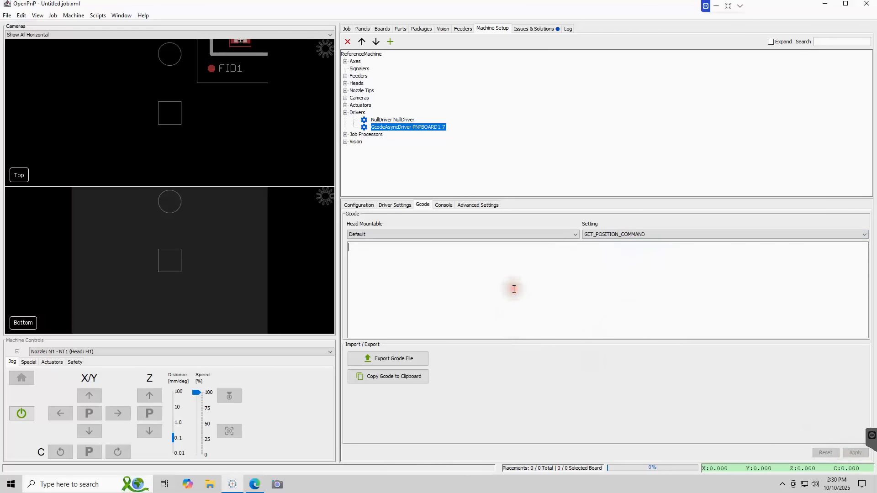
type("M114")
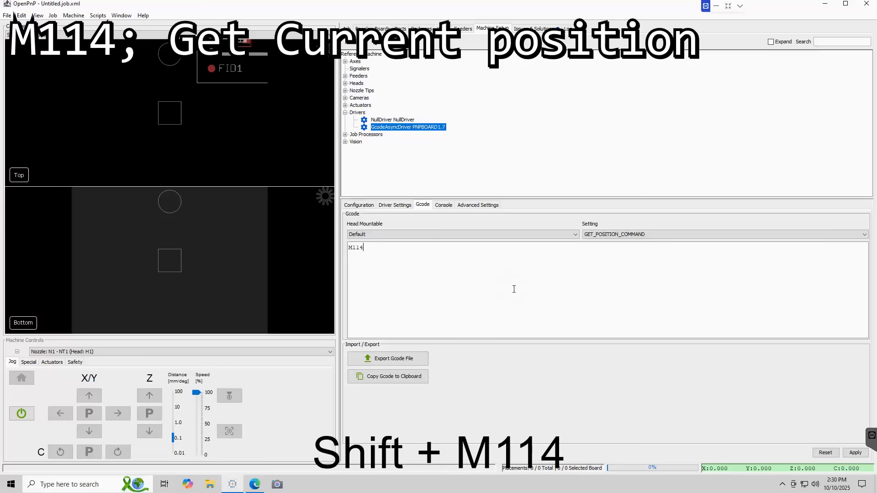
key("Return")
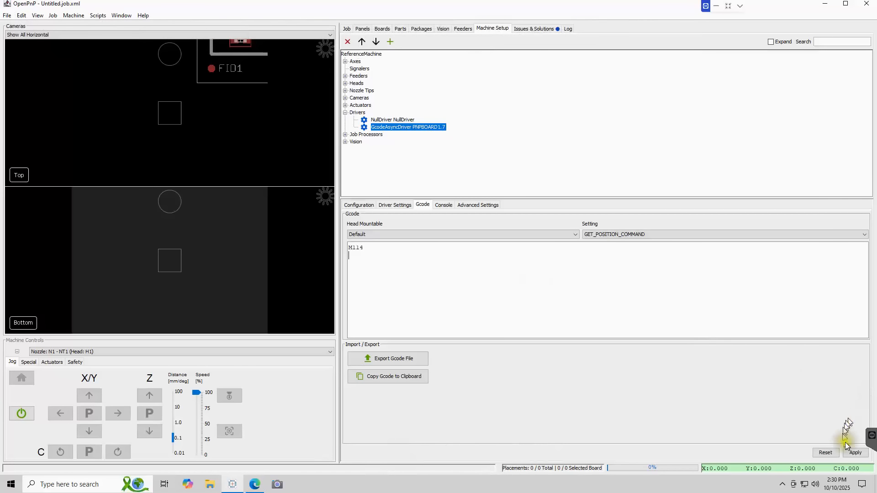
left_click(855, 454)
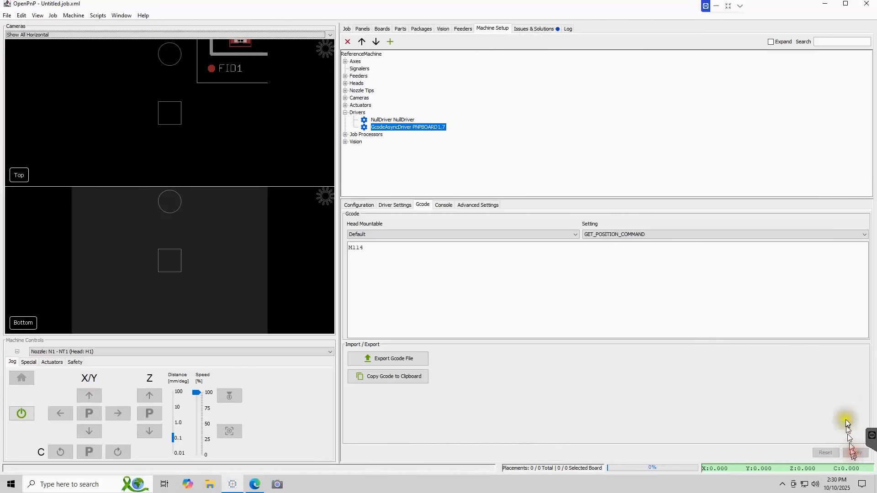
- Set MOVE_TO_COMMAND to {Acceleration:M204 S%.2f} G1 {X:X%.4f} {Y:Y%.4f} {Z:Z%.4f} {A:A%.4f} {B:B%.4f} {FeedRate:F%.2f} and apply it
left_click(743, 235)
left_click(695, 287)
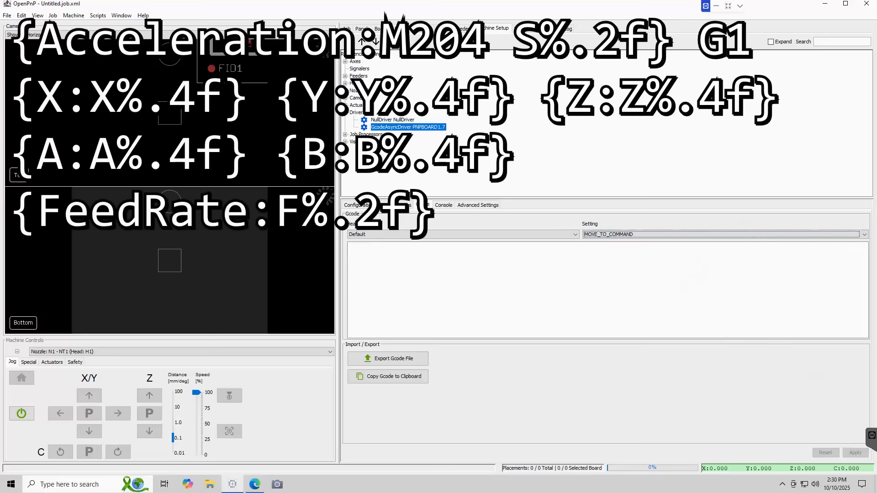
key("ctrl+c")
left_click(582, 291)
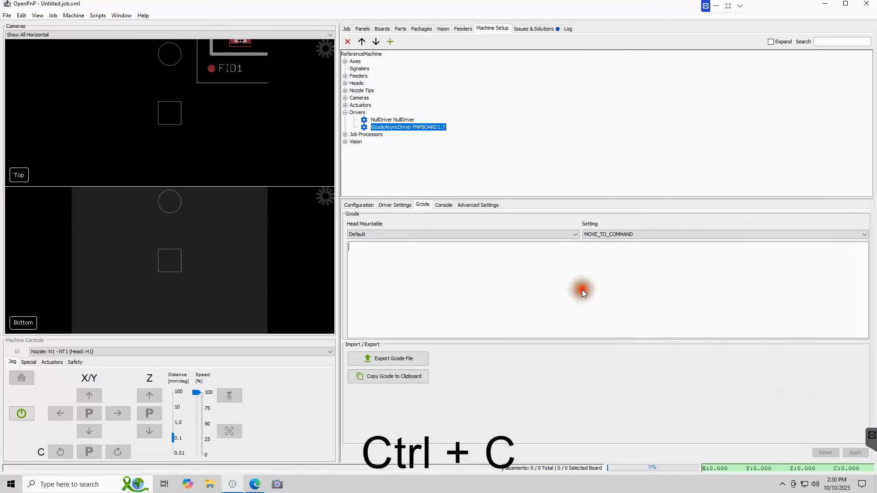
key("ctrl+v")
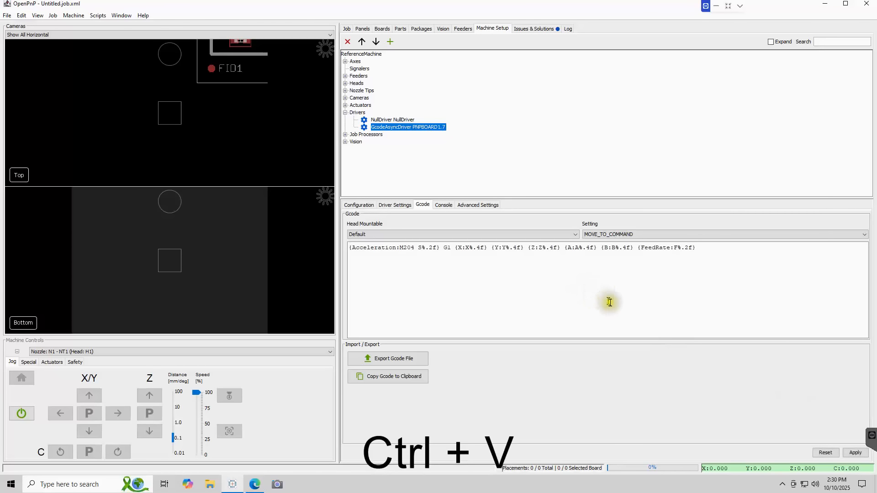
key("Return")
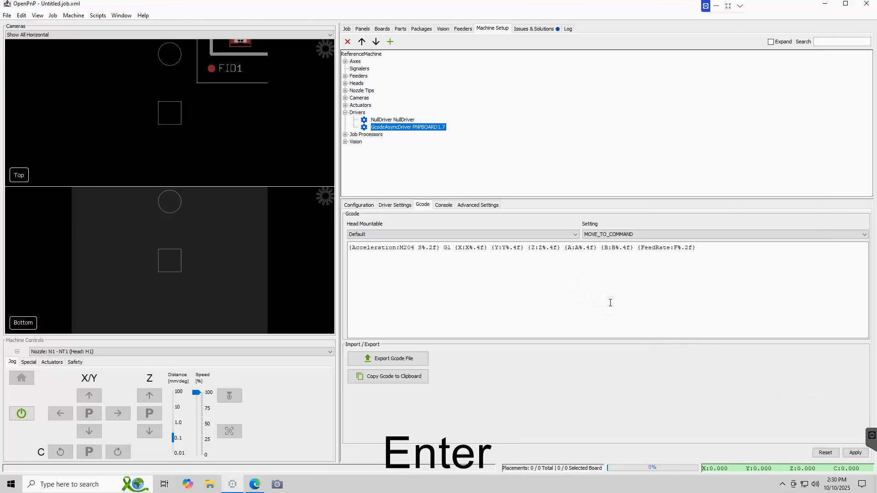
left_click(852, 454)
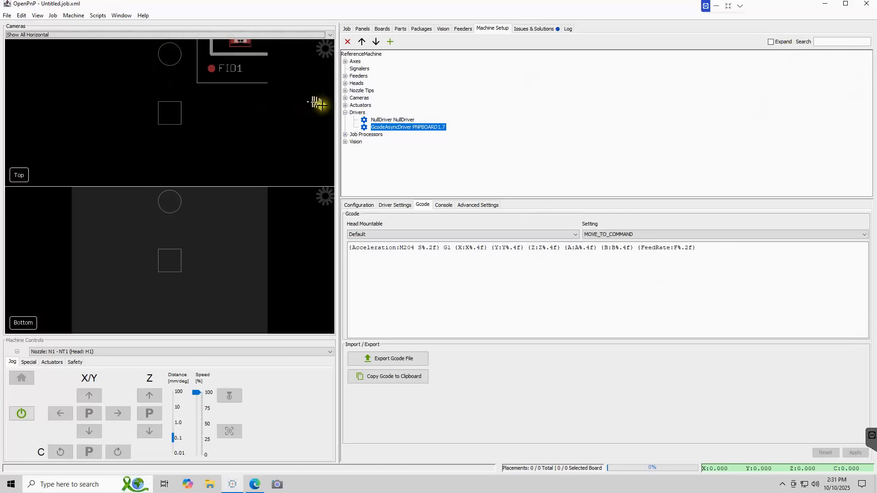
- Add a new ReferenceActuator to the machine's actuators
left_click(345, 105)
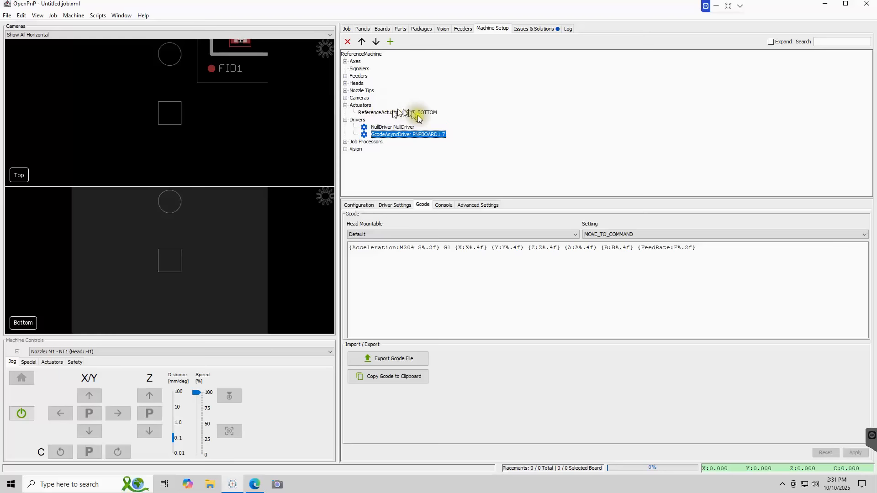
left_click(360, 105)
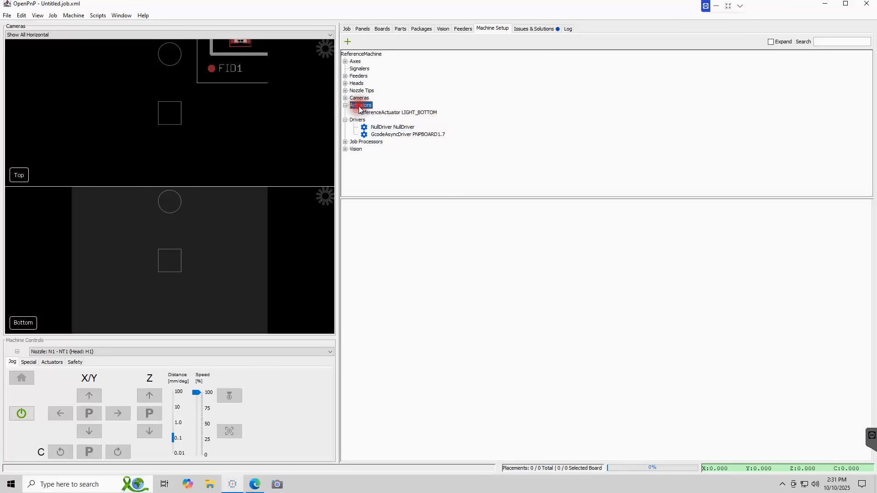
left_click(348, 41)
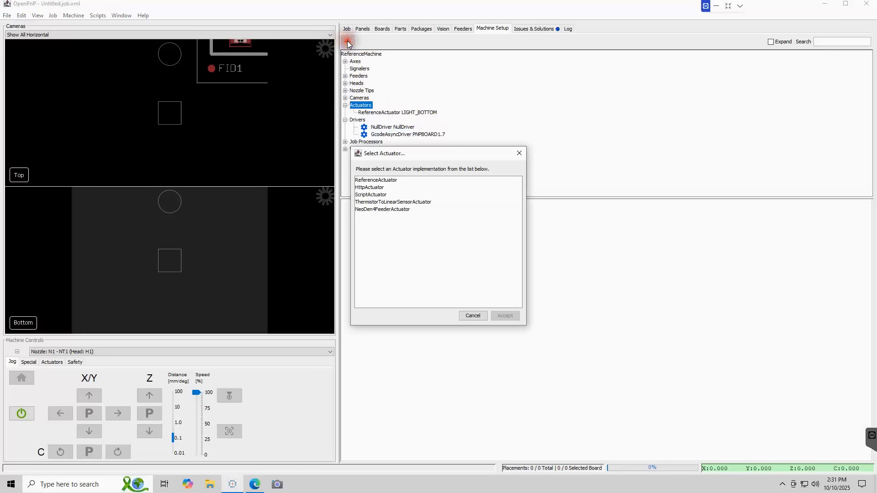
left_click(393, 181)
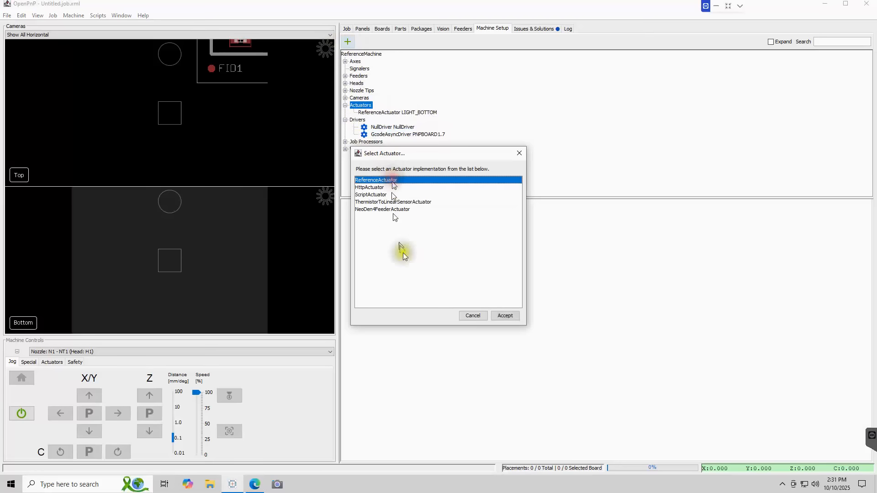
left_click(504, 315)
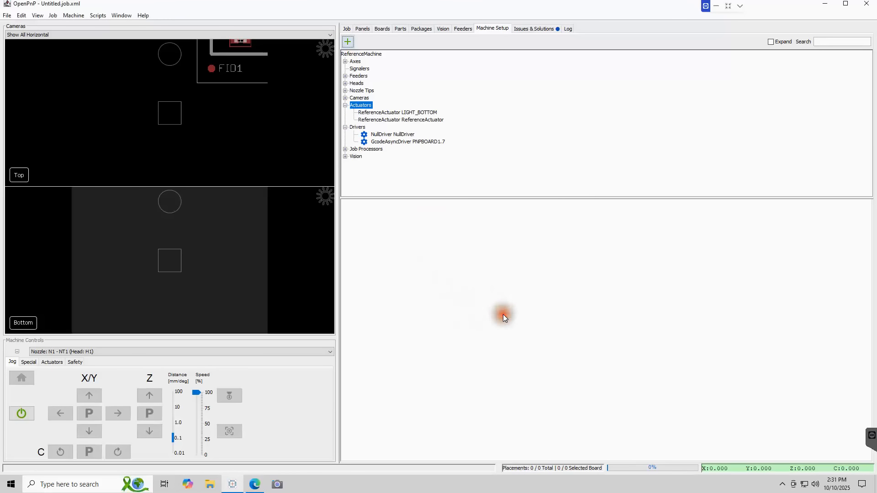
- Assign the new actuator to the PNPBOARD1.7 driver and name it Bottom_Cam_Lights
left_click(410, 119)
double_click(456, 237)
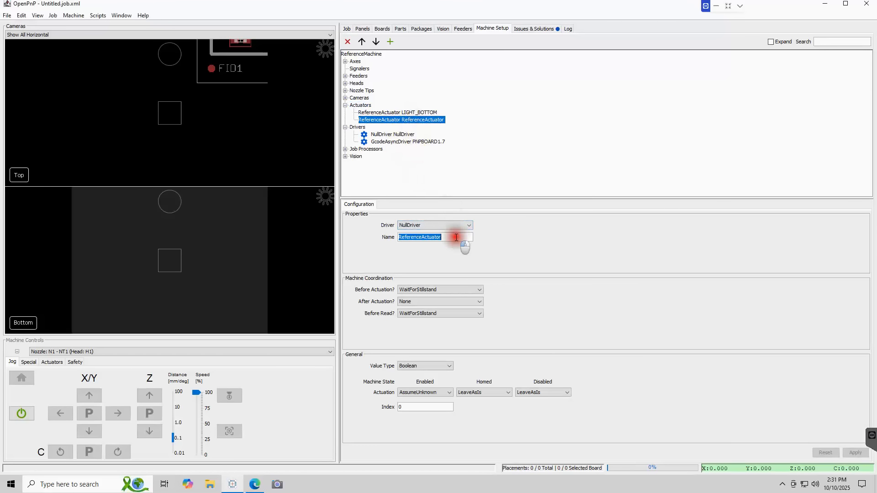
left_click(462, 226)
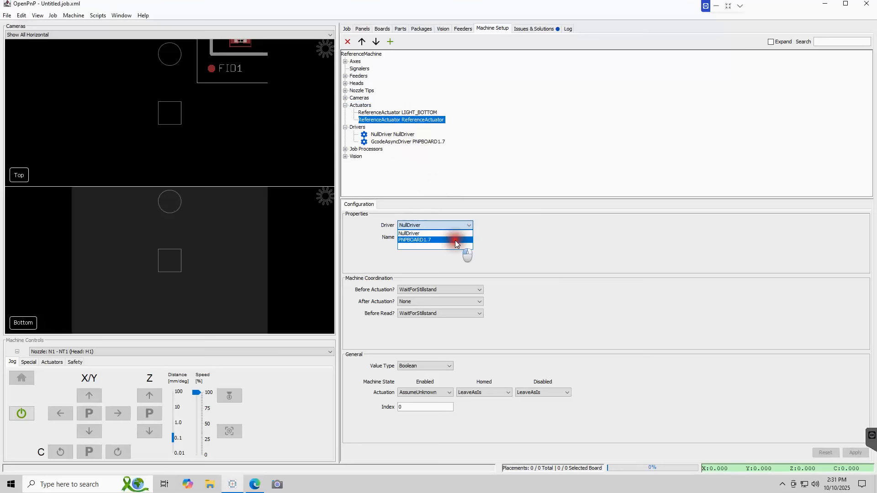
left_click(457, 241)
double_click(456, 237)
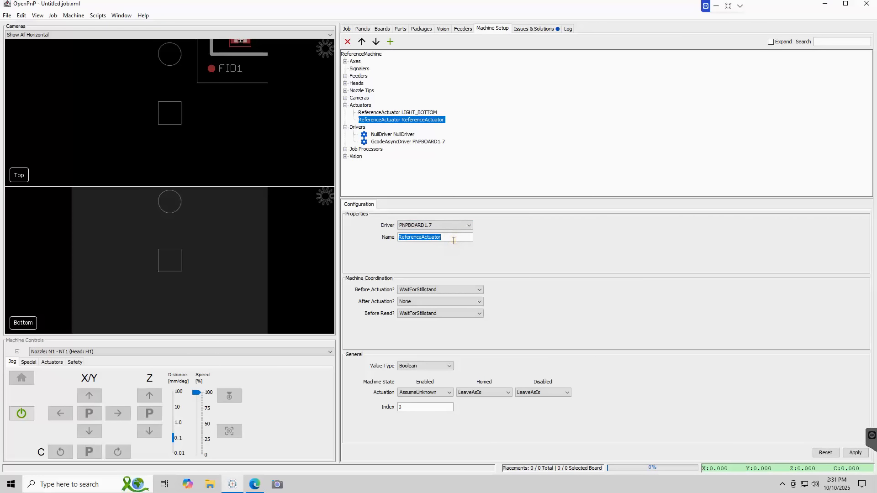
type("Bo")
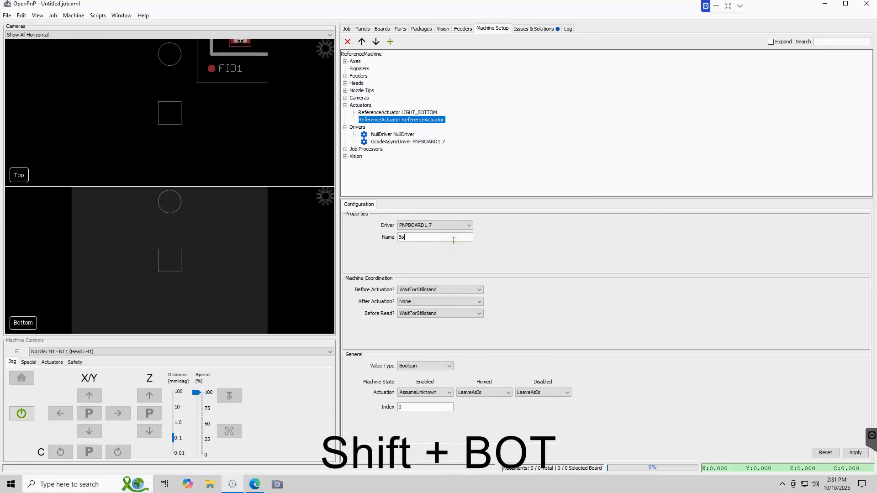
type("ttom_")
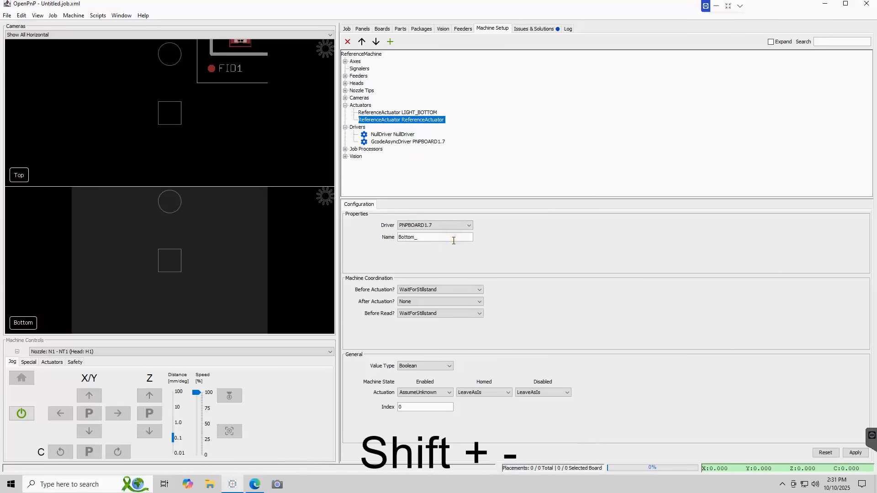
type("c")
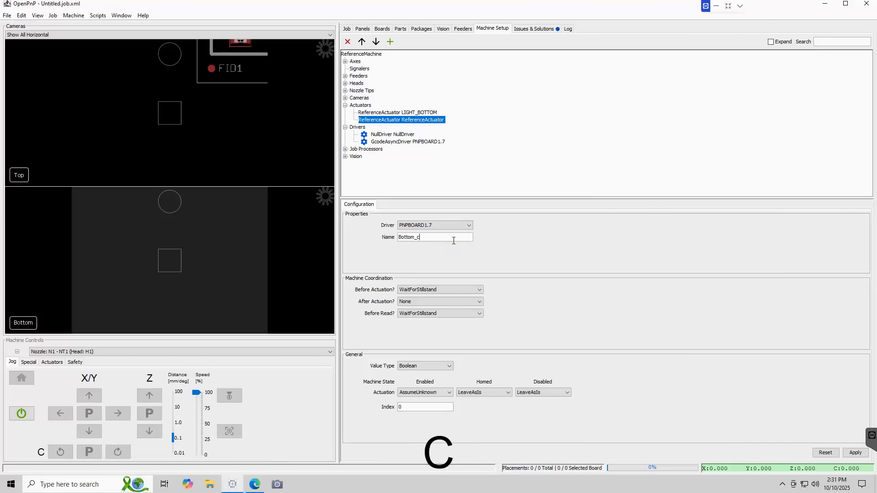
key("BackSpace")
type("Cam_Light")
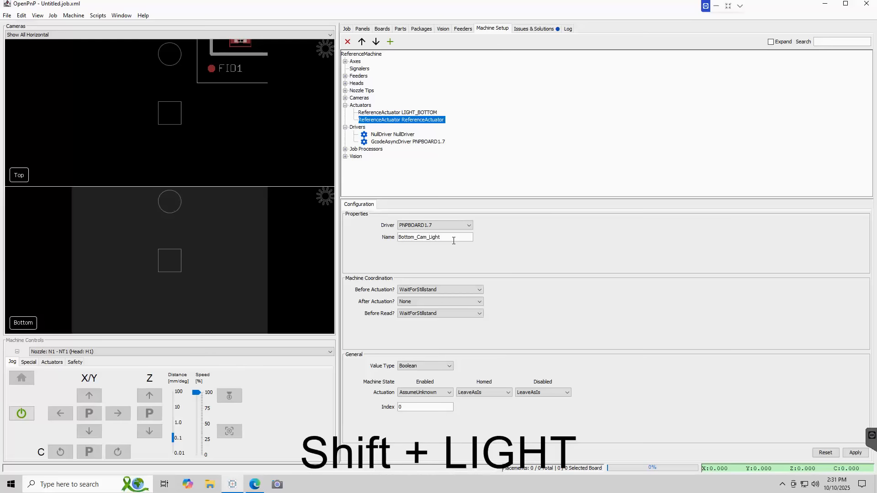
type("s")
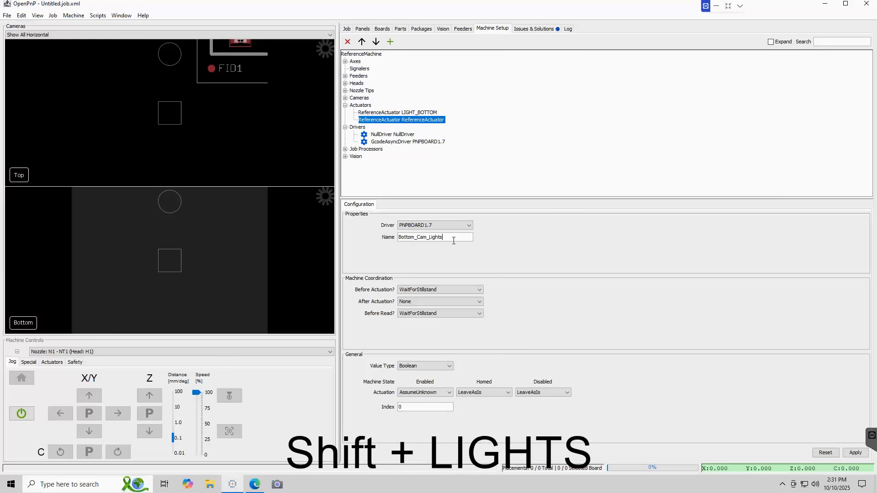
left_click(446, 289)
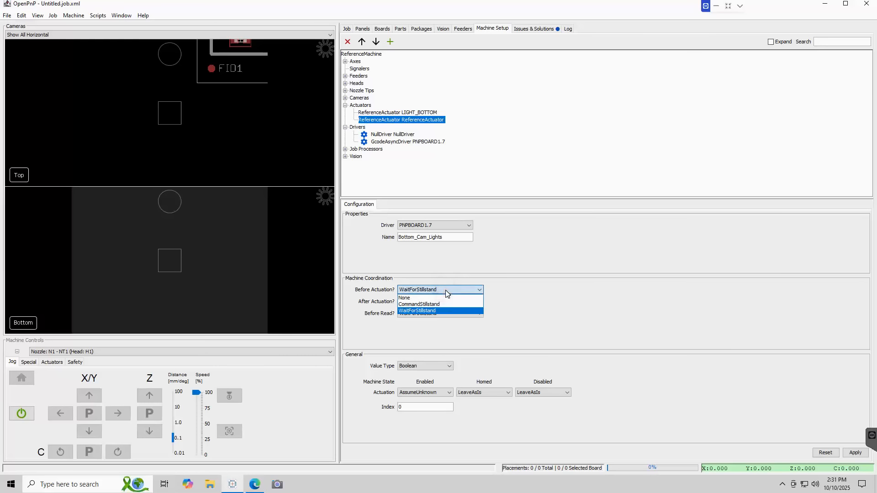
left_click(446, 290)
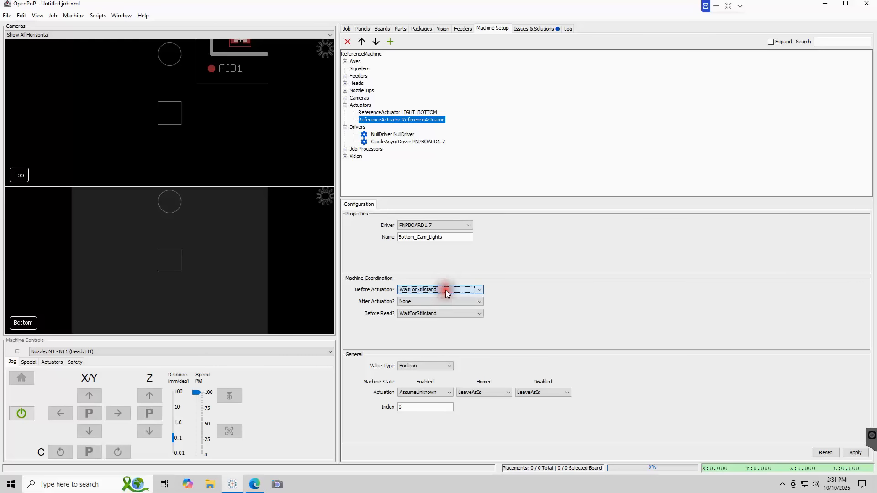
left_click(426, 304)
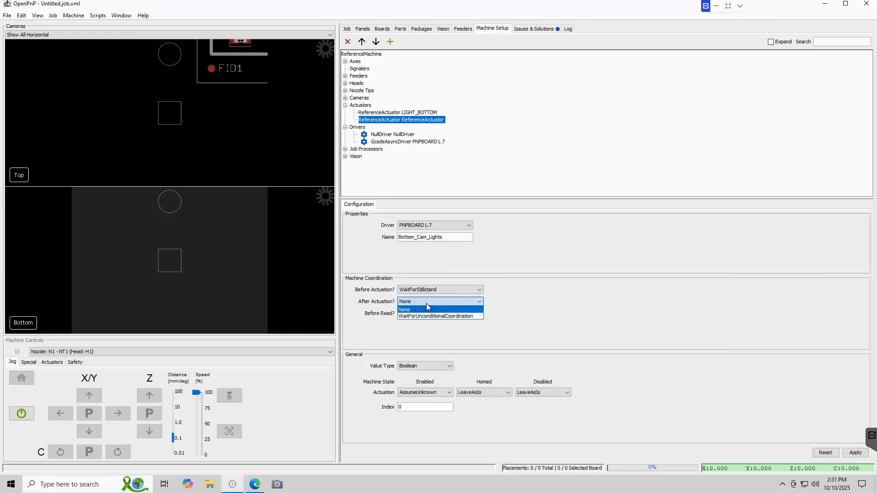
left_click(427, 303)
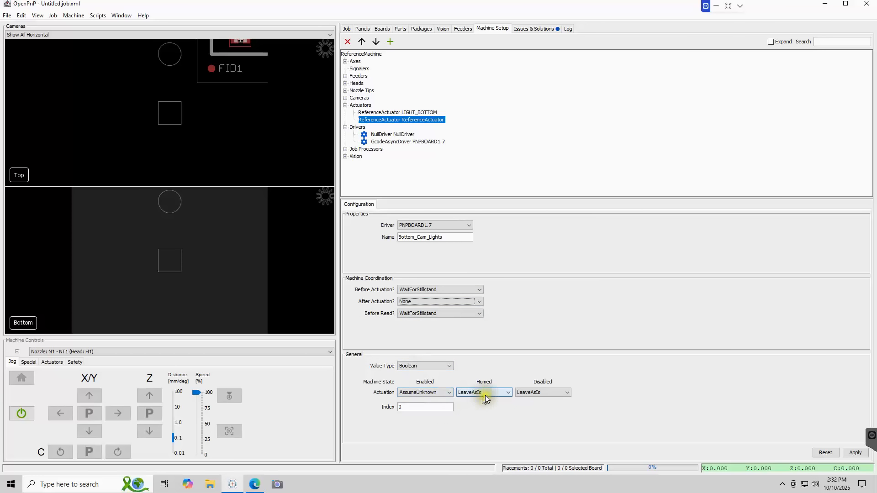
- Set the Bottom_Cam_Lights actuator's index to 2 and apply its configuration
double_click(414, 411)
type("2")
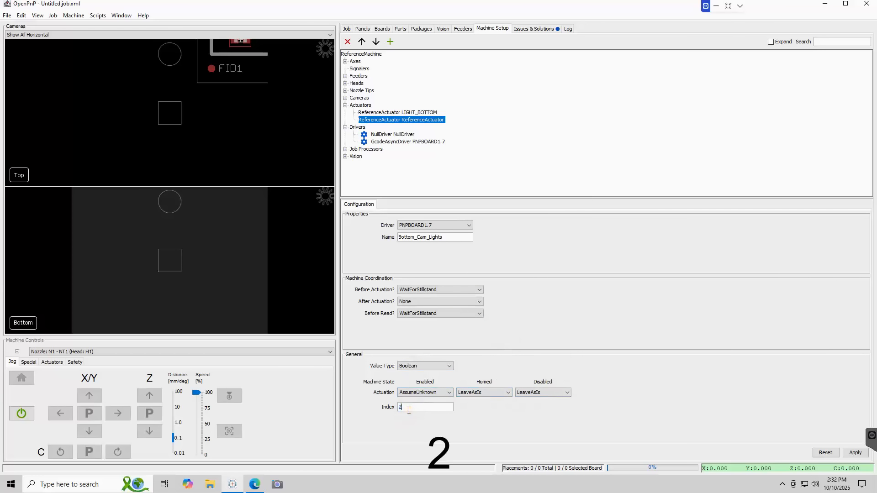
left_click(853, 453)
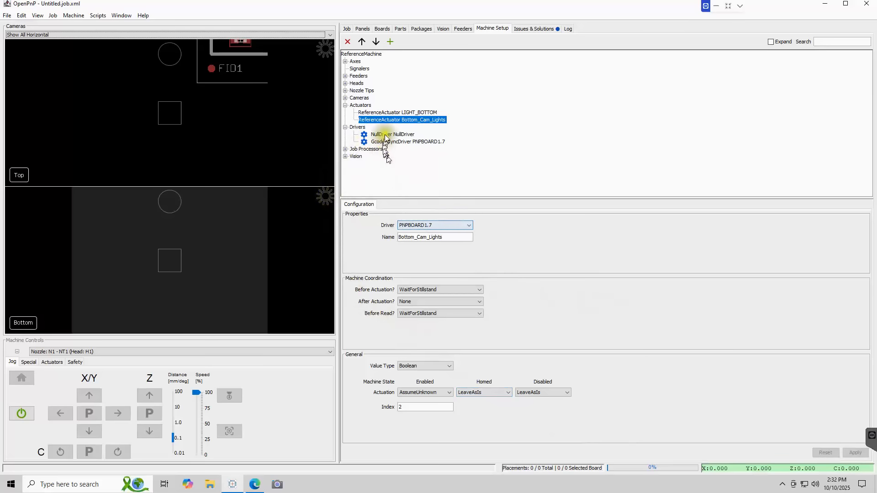
- In the PNPBOARD1.7 driver, set the ACTUATE_BOOLEAN_COMMAND of Bottom_Cam_Lights to {True:M804}{False:M805} and apply it
left_click(400, 141)
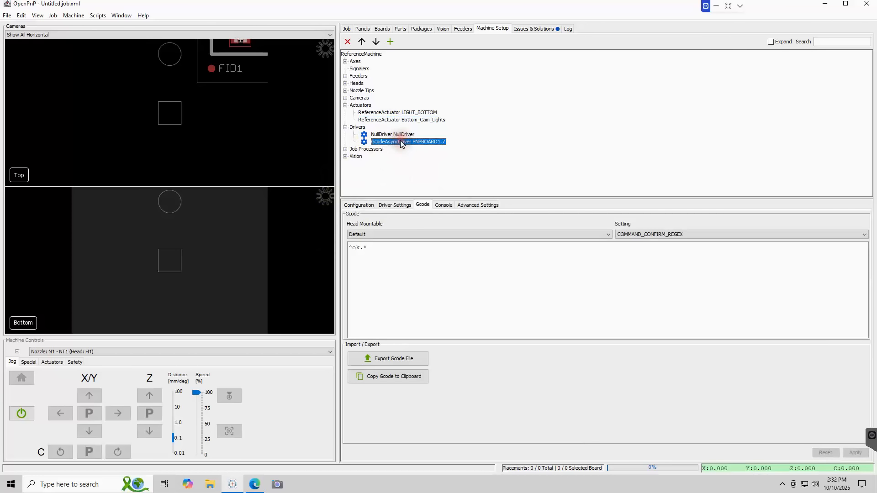
left_click(599, 236)
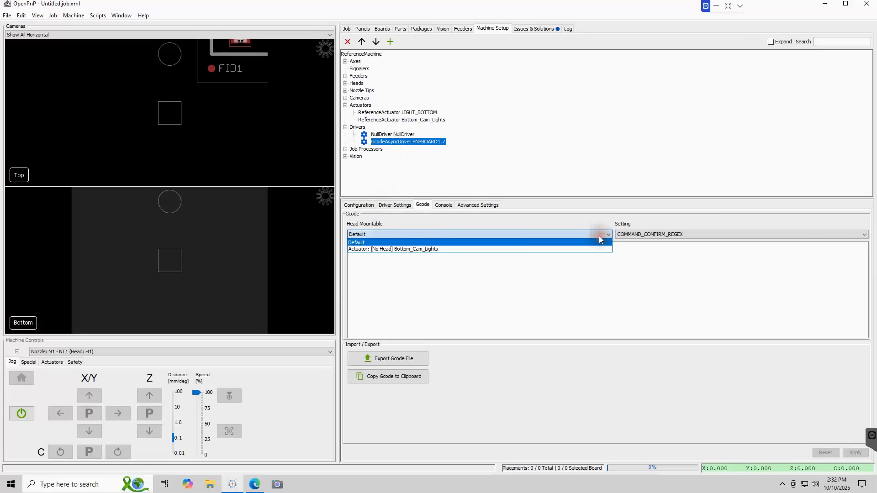
left_click(439, 250)
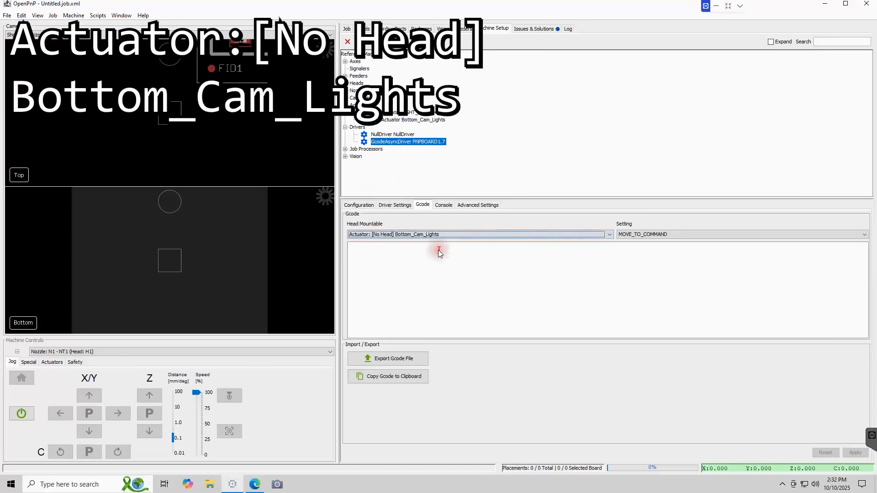
left_click(690, 237)
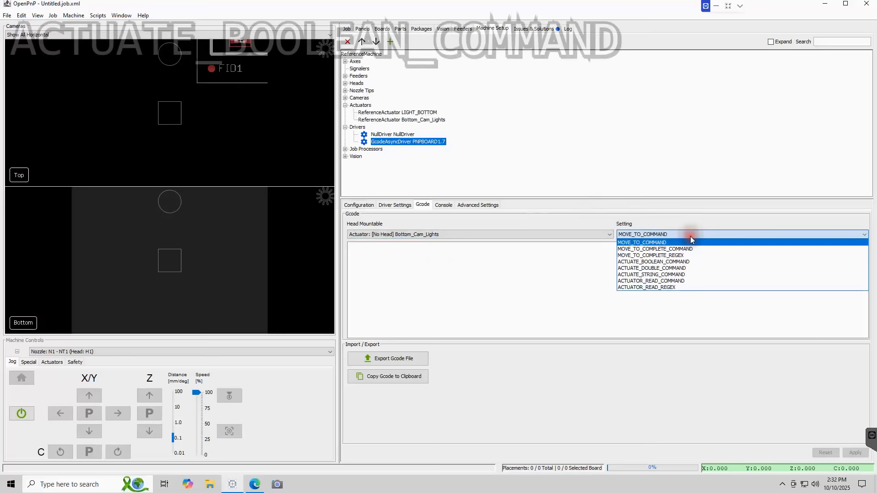
left_click(687, 261)
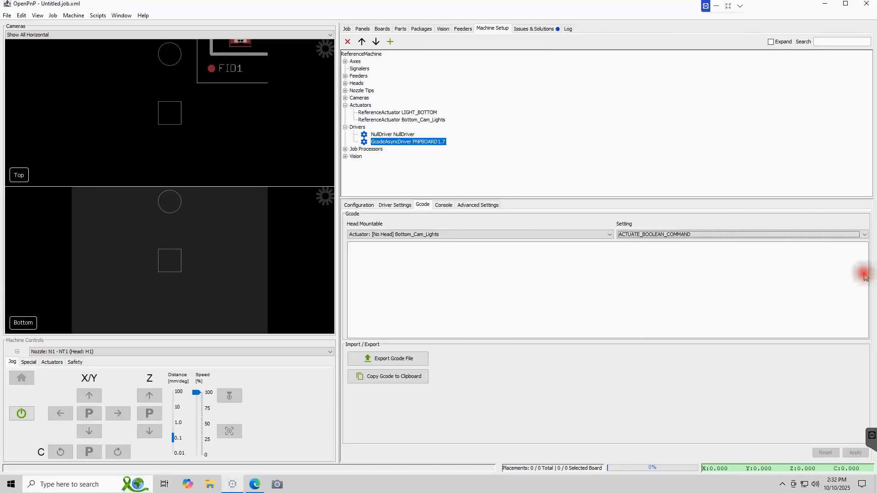
key("ctrl+c")
left_click(538, 264)
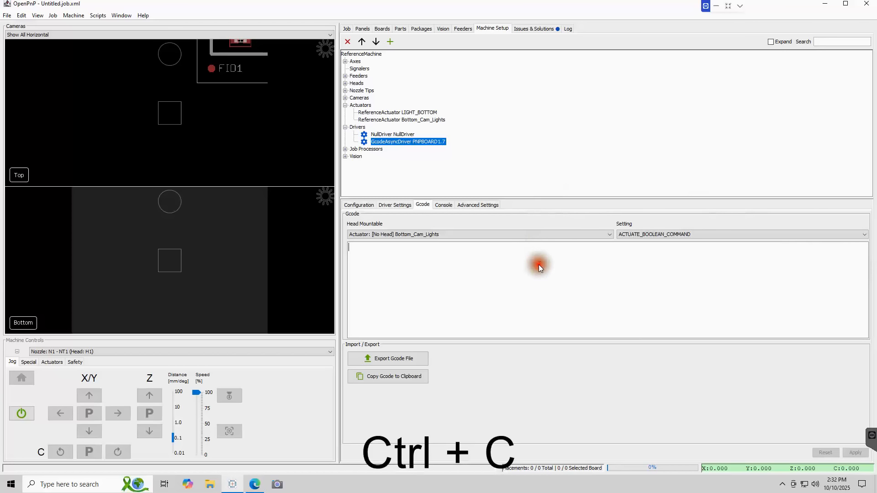
key("ctrl+v")
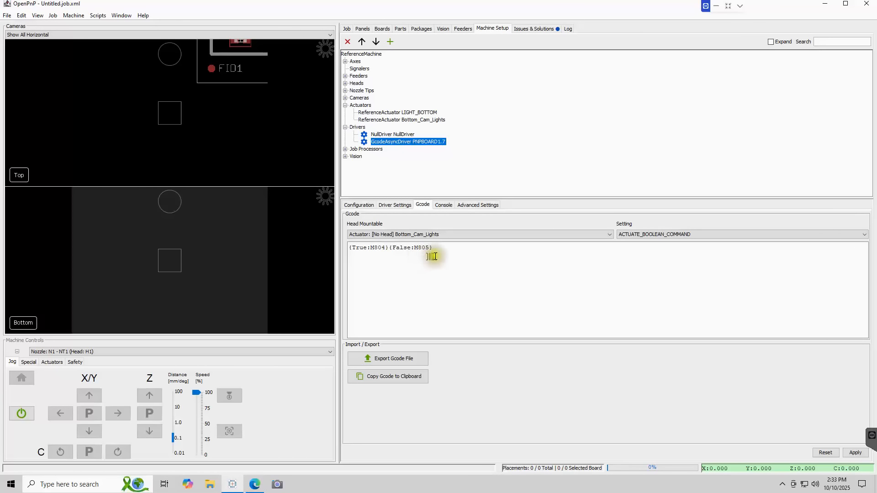
left_click(853, 452)
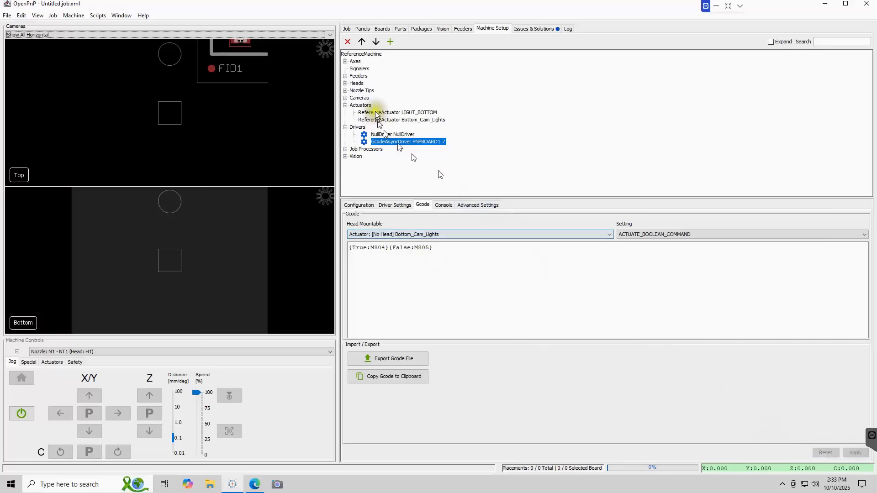
- Assign the x controller axis to the PNPBOARD1.7 driver and set its axis letter to X
left_click(345, 61)
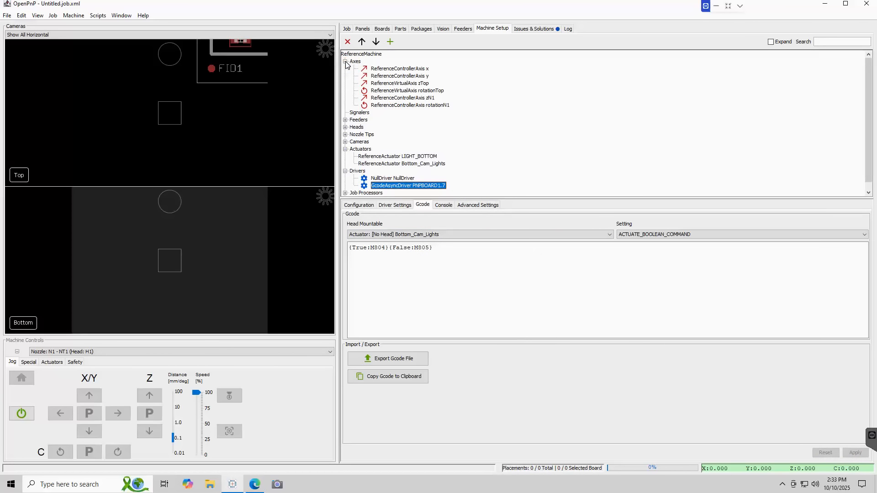
left_click(411, 68)
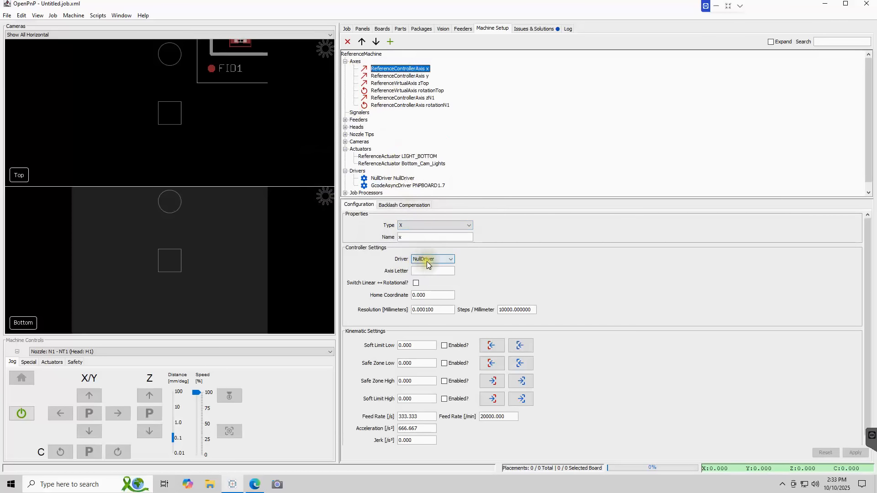
left_click(451, 259)
left_click(443, 274)
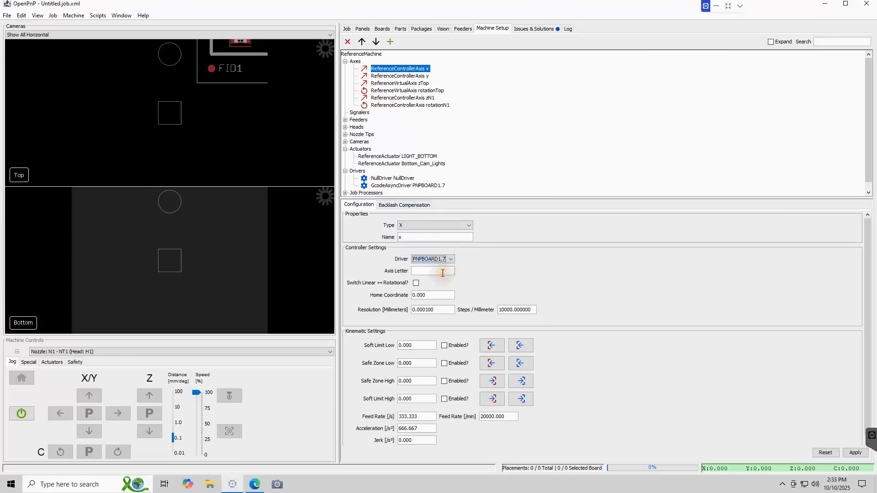
left_click(439, 271)
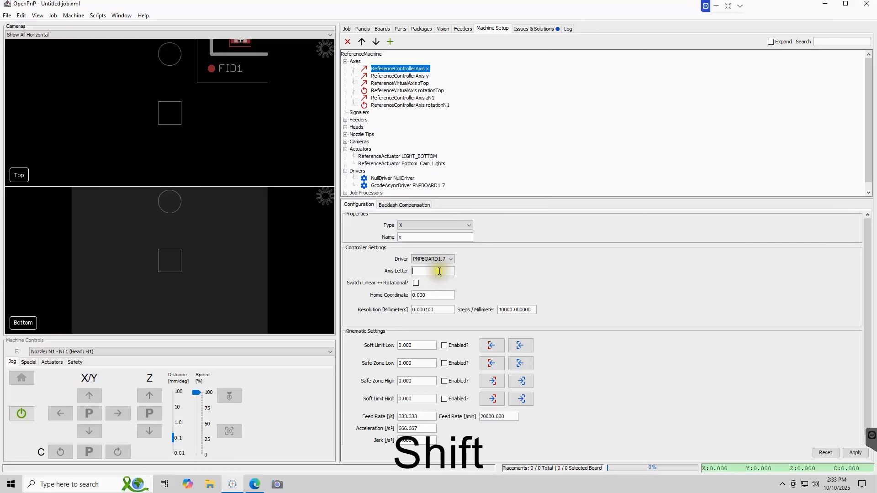
type("X")
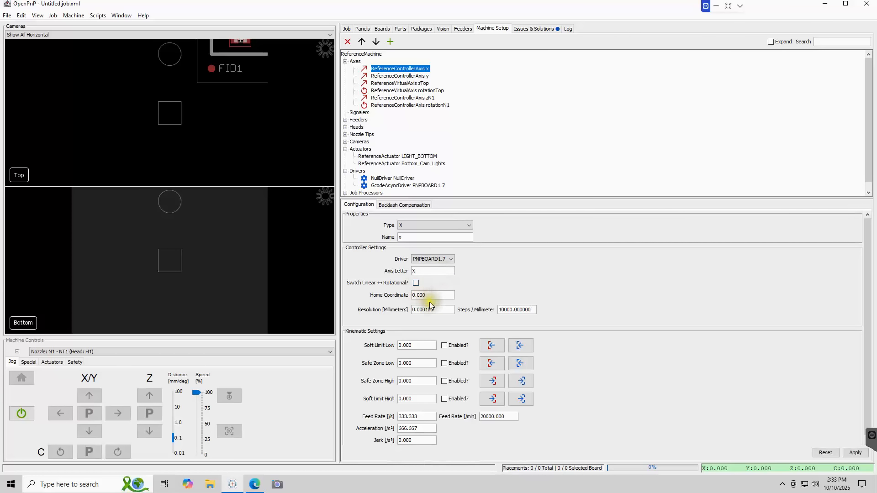
- Set the x axis's resolution to 82.000 steps per millimeter
left_click(511, 309)
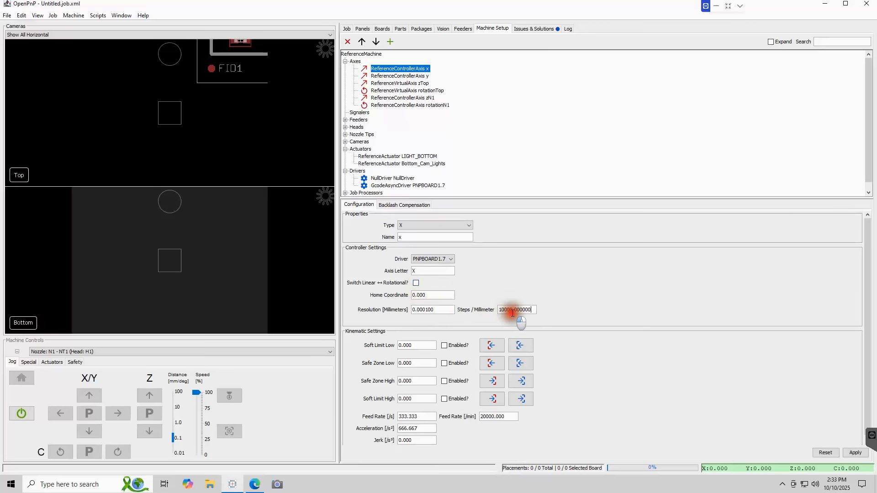
left_click_drag(529, 309, 483, 312)
type("82")
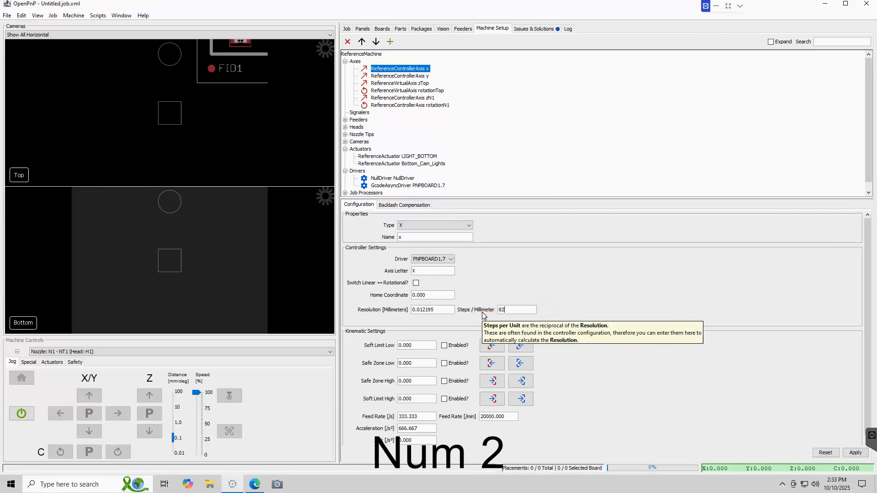
type(".000.")
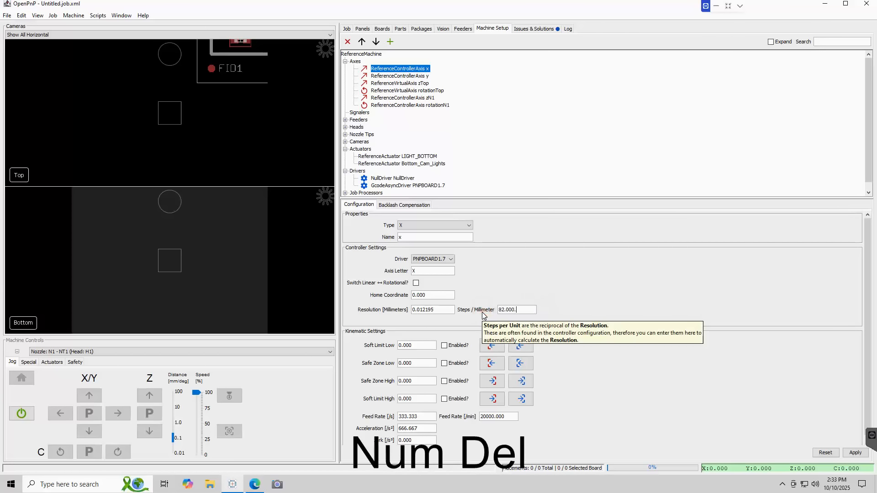
key("BackSpace")
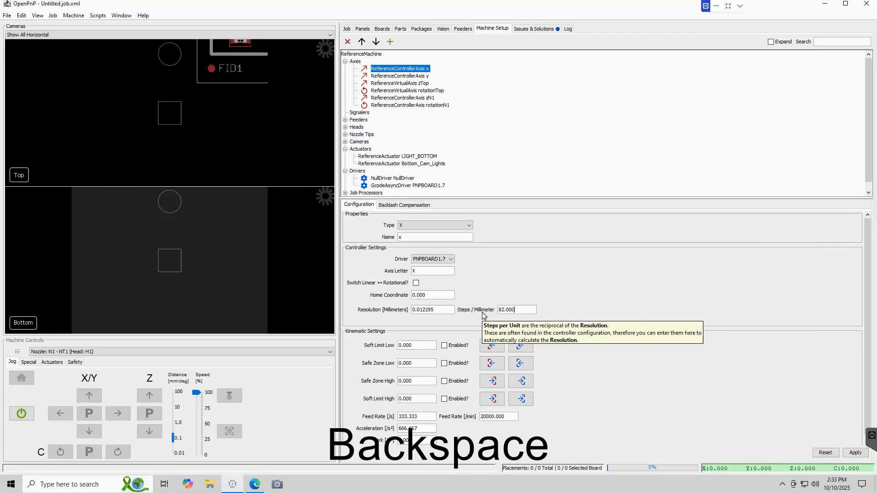
key("Return")
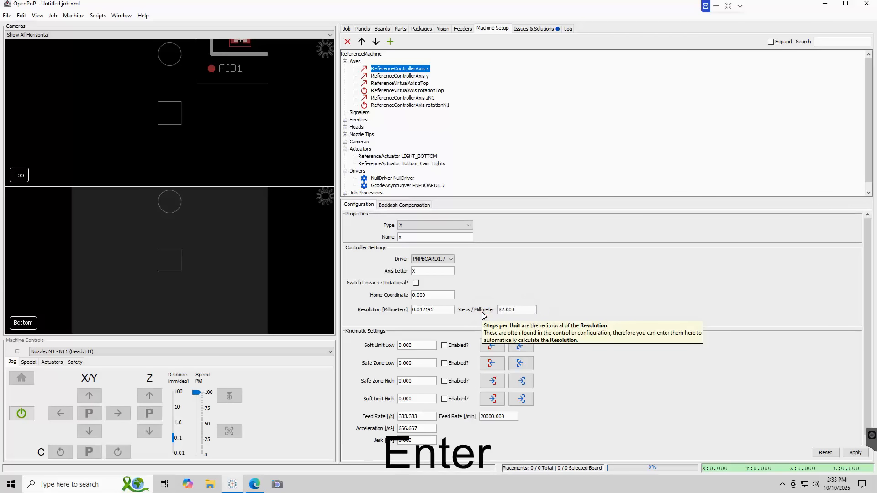
- Set the x axis's Soft Limit Low to -100.000 and Soft Limit High to 406.000, enabling only the high limit
triple_click(414, 349)
type("-")
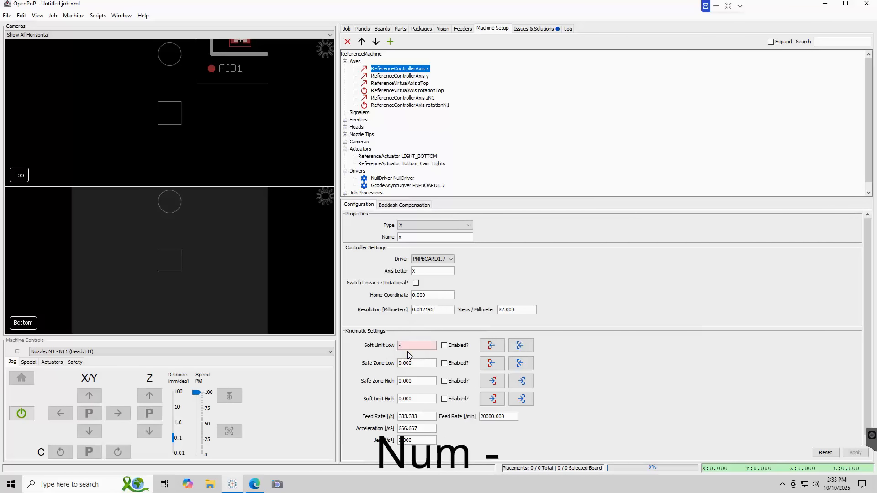
type("100")
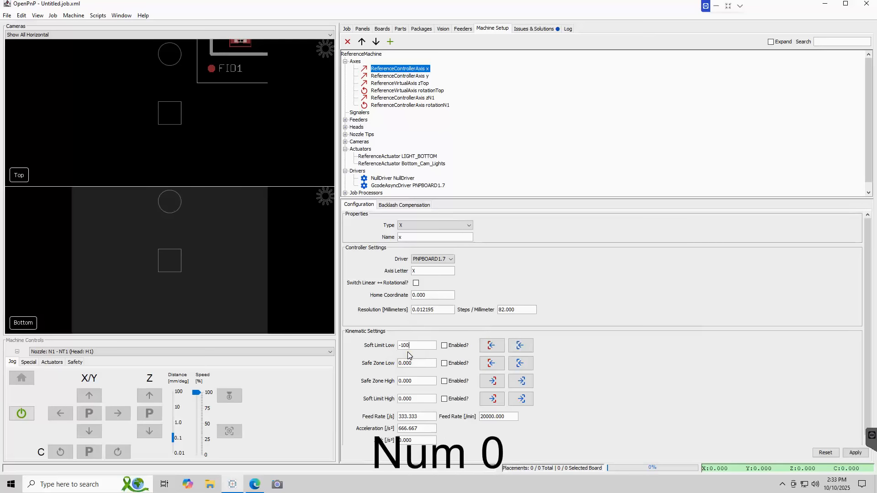
type(".000")
left_click(423, 399)
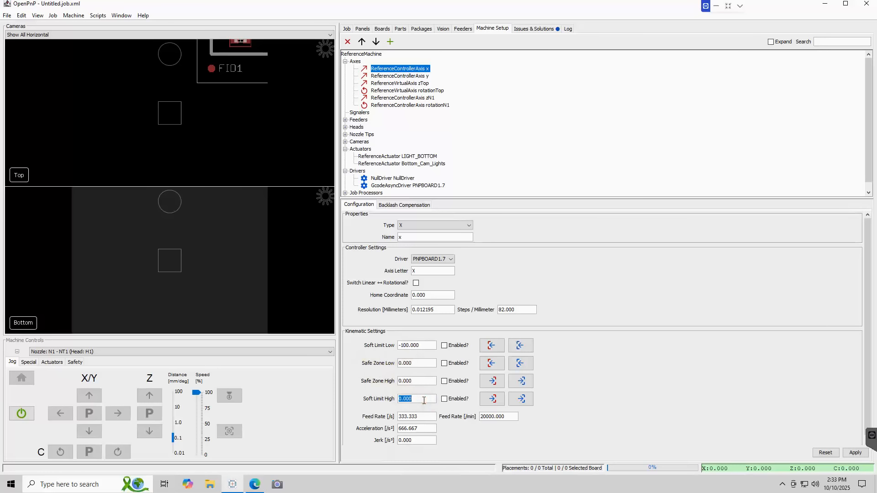
type("405")
key("BackSpace")
type("6.00")
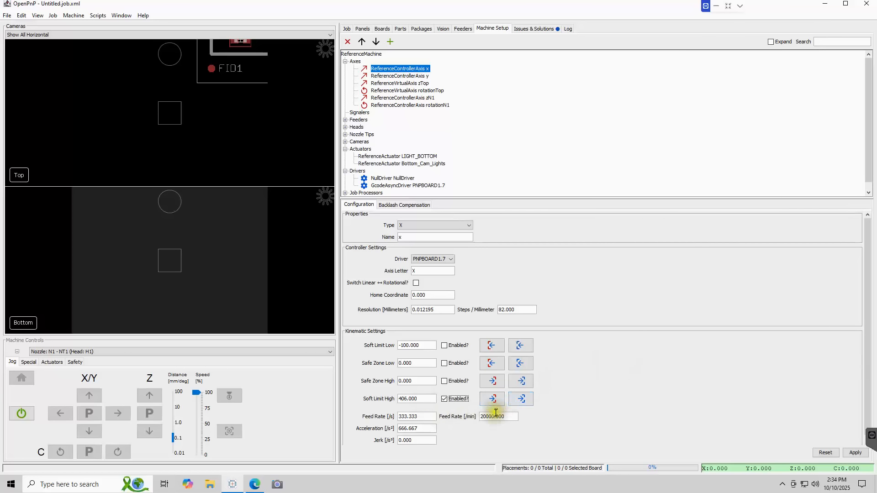
- Set the x axis's per-second feed rate to 8000.000
left_click(429, 417)
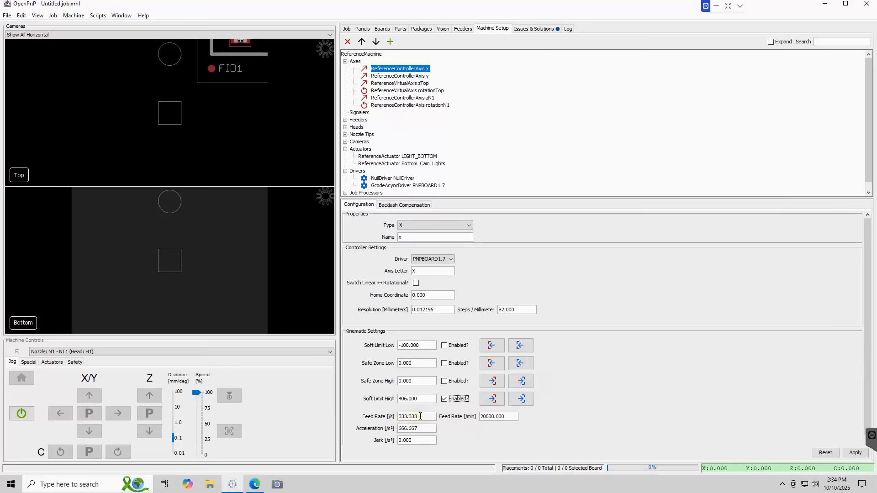
double_click(421, 417)
type("8")
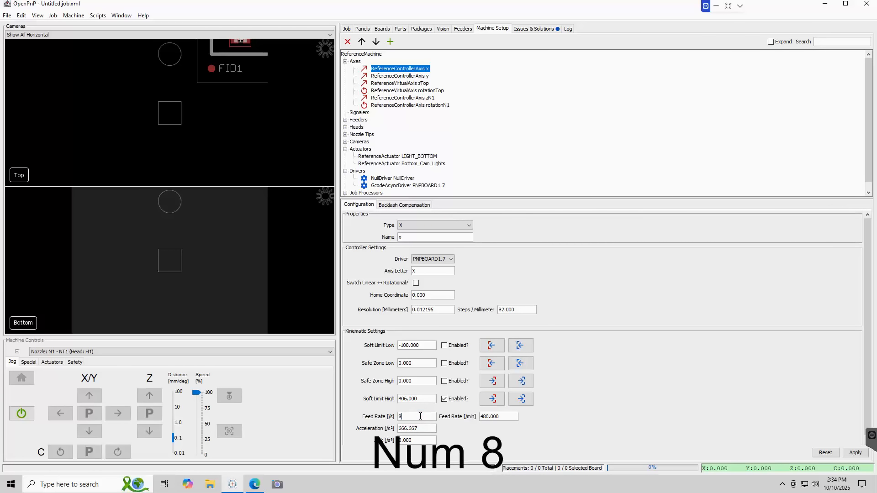
type("000.0")
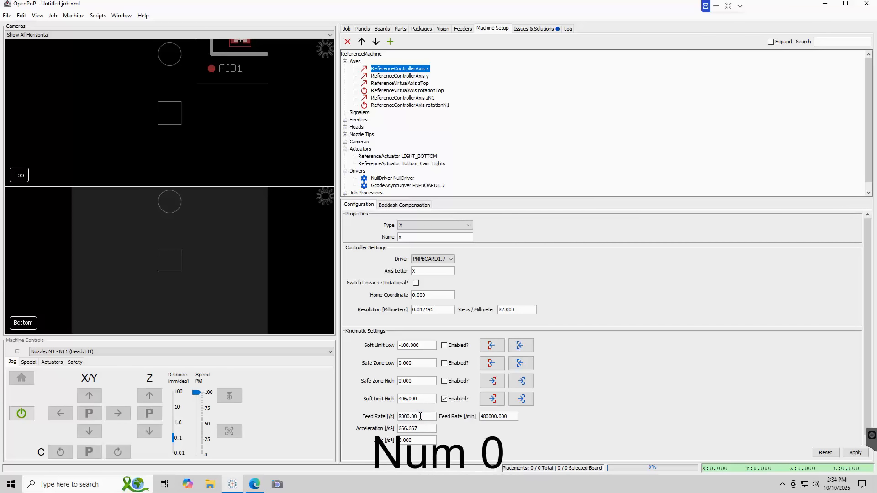
key("Return")
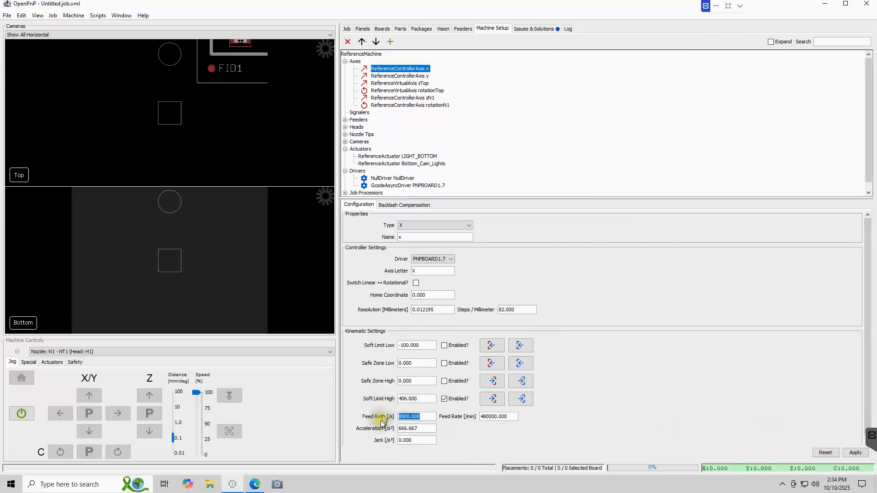
- Set the x axis's acceleration to 40000.000 and jerk to 15000.000, and apply its configuration
left_click(429, 428)
type("4")
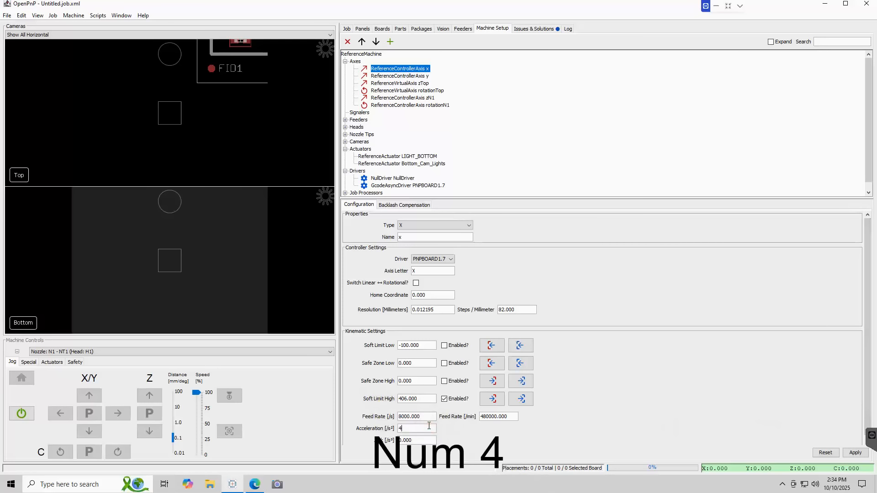
type("0000.")
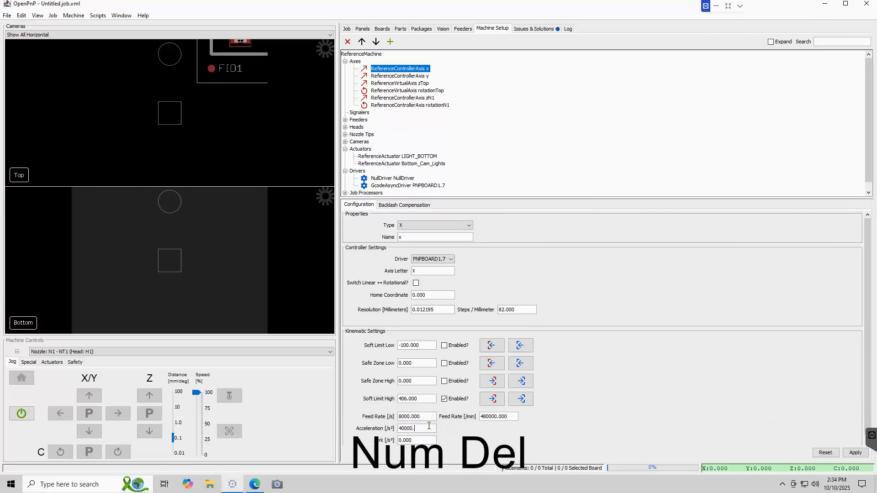
type("000")
key("Tab")
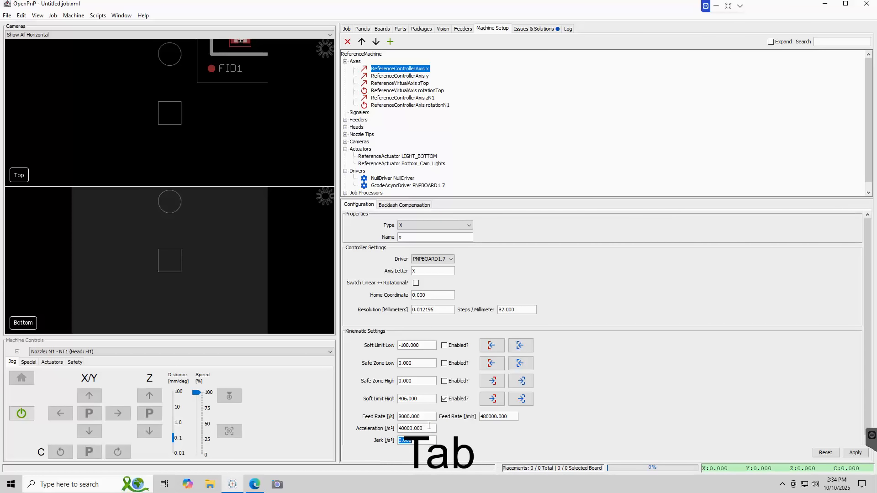
type("15")
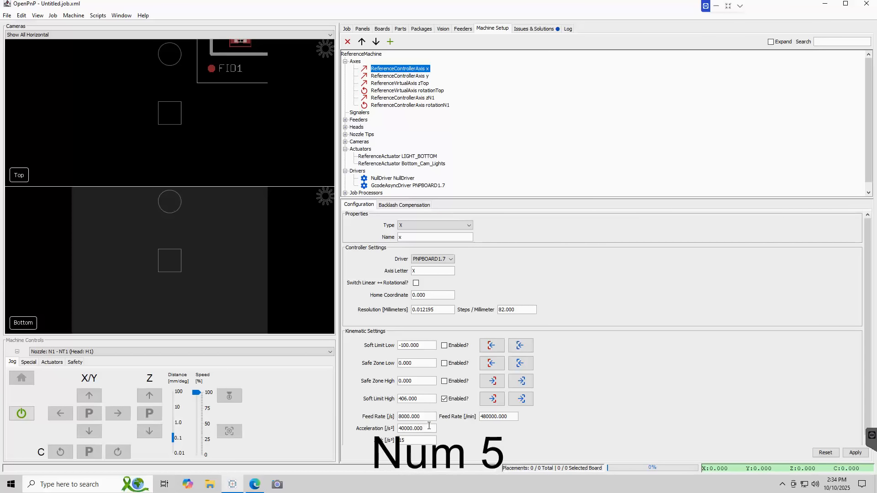
type("000.0")
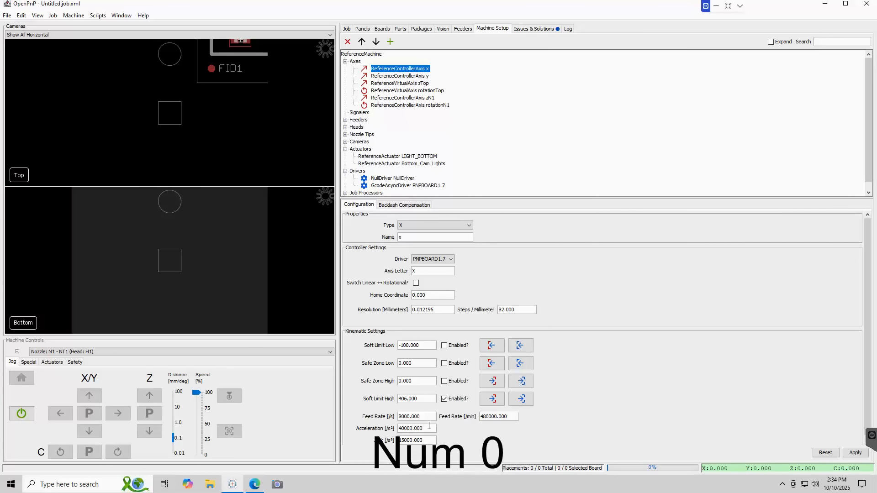
type("00")
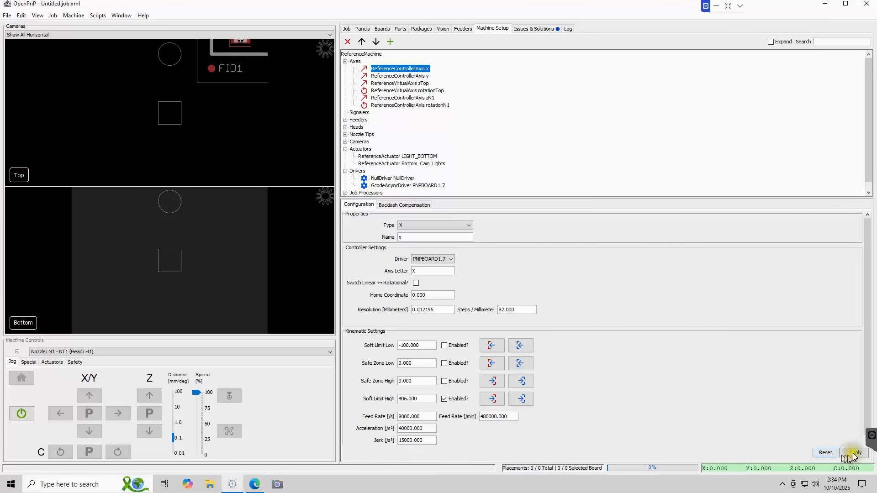
left_click(852, 453)
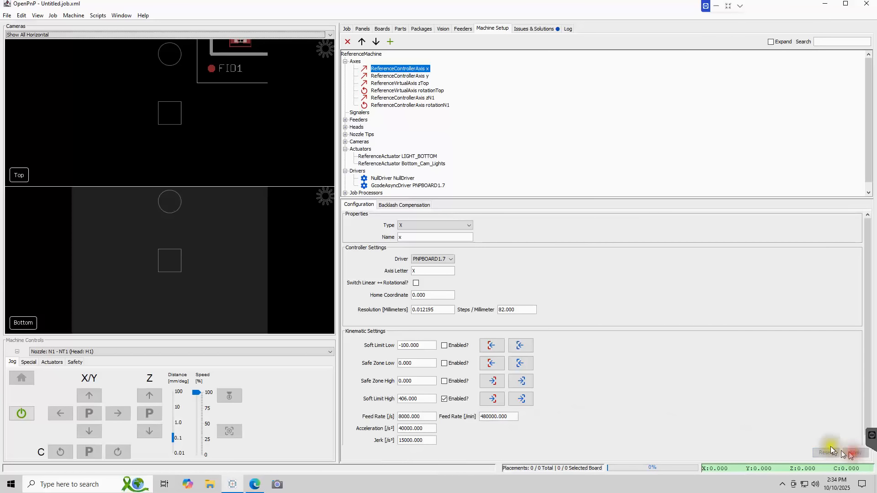
- Assign the y controller axis to the PNPBOARD1.7 driver and set its axis letter to Y
left_click(421, 77)
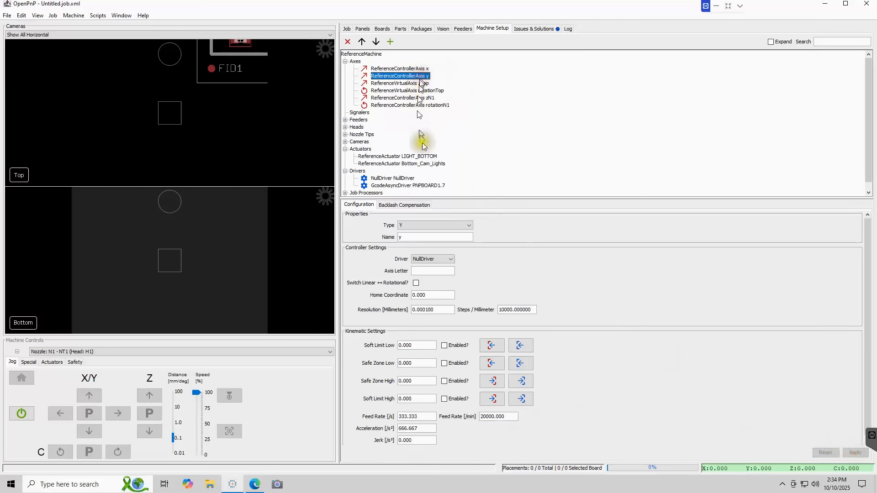
left_click(448, 261)
left_click(434, 271)
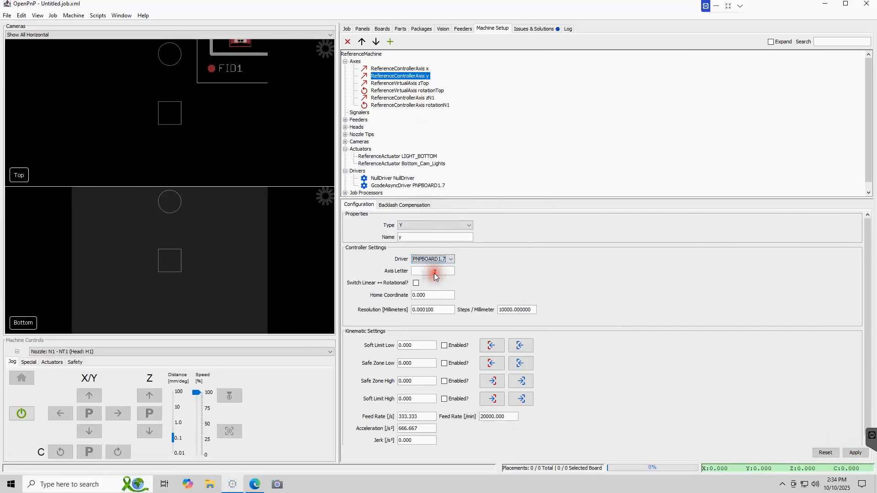
left_click(436, 270)
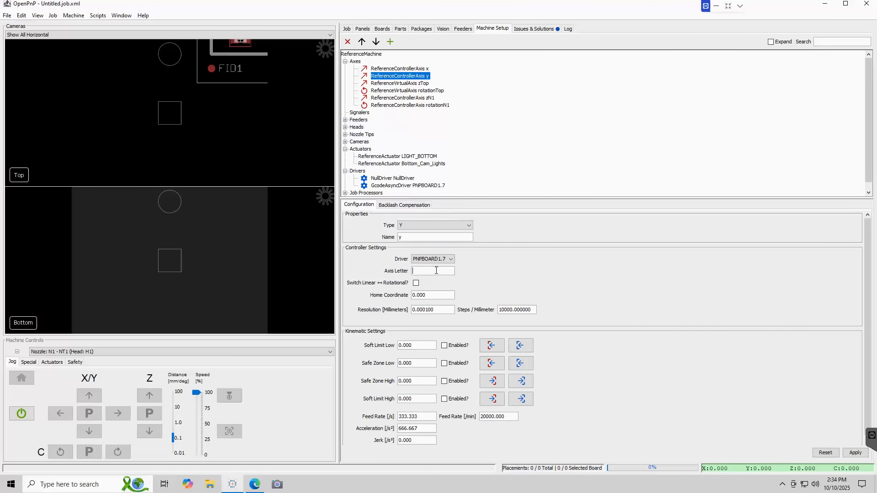
type("Y")
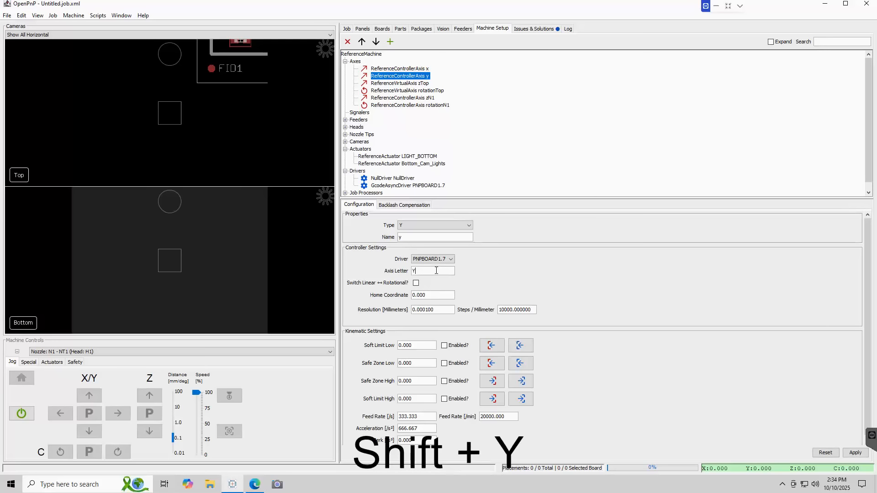
- Set the y axis's resolution to 82.000 steps per millimeter
left_click(530, 309)
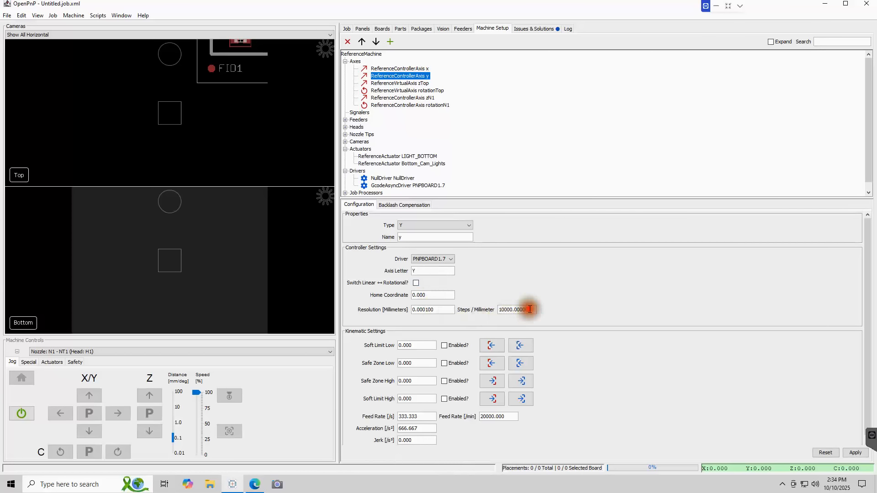
left_click_drag(532, 309, 485, 313)
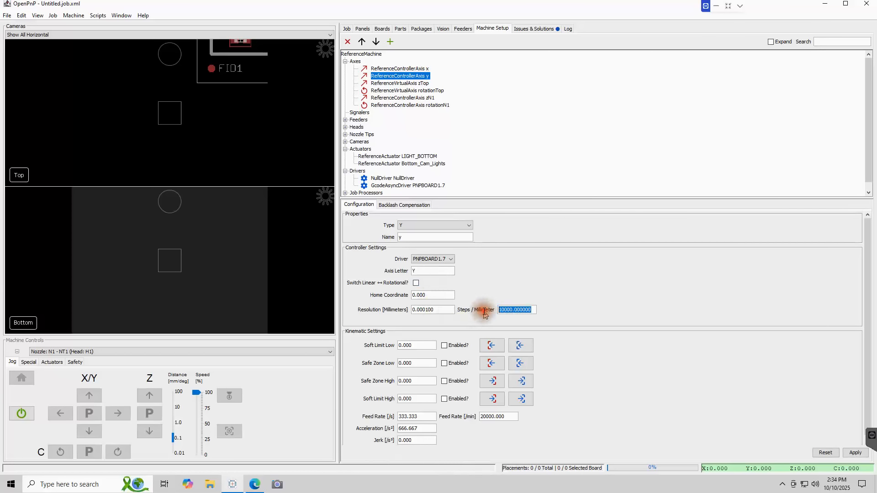
type("82.0")
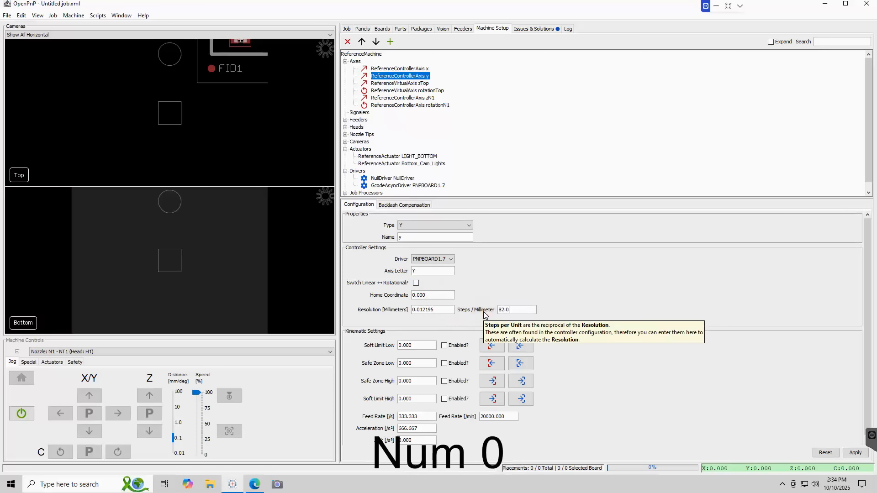
type("00")
key("Return")
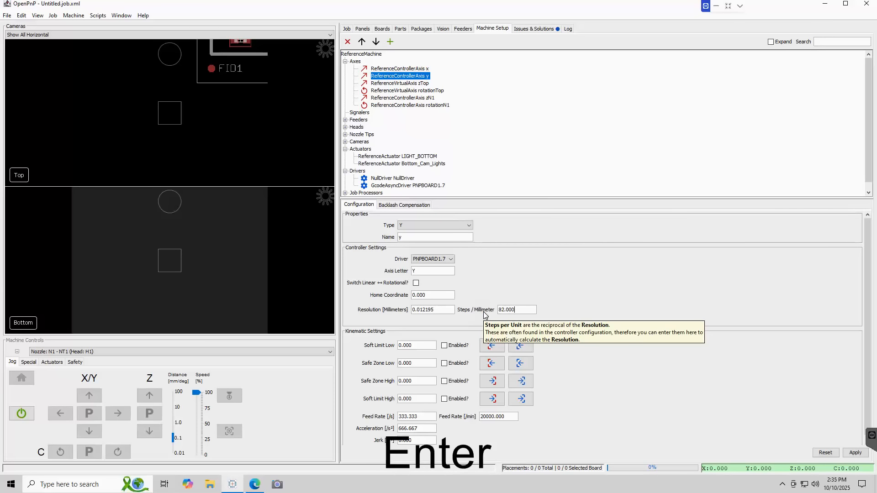
- Set the y axis's Soft Limit Low to -100.000 and Soft Limit High to 500.000, enabling only the high limit
left_click(427, 343)
type("-")
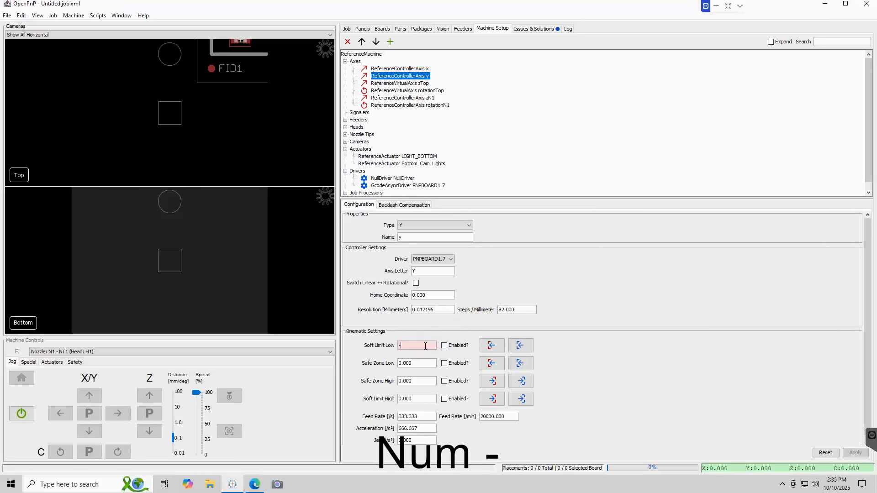
type("100.000")
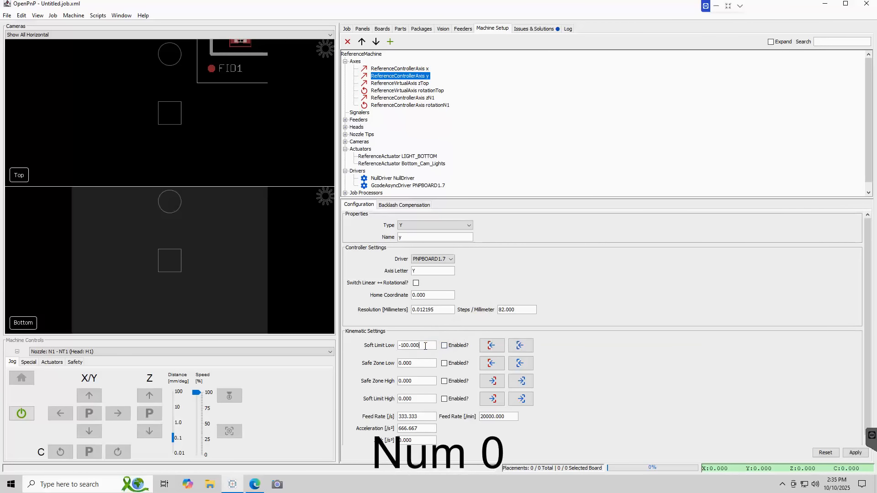
left_click(422, 400)
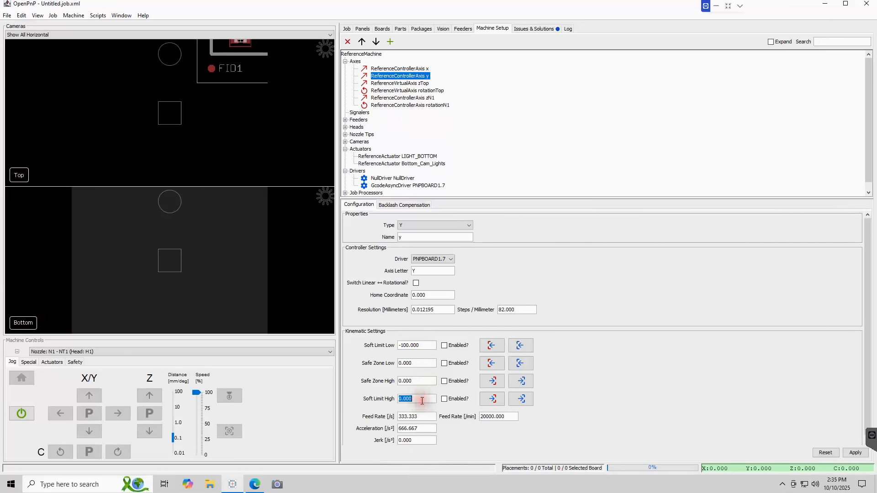
type("500.")
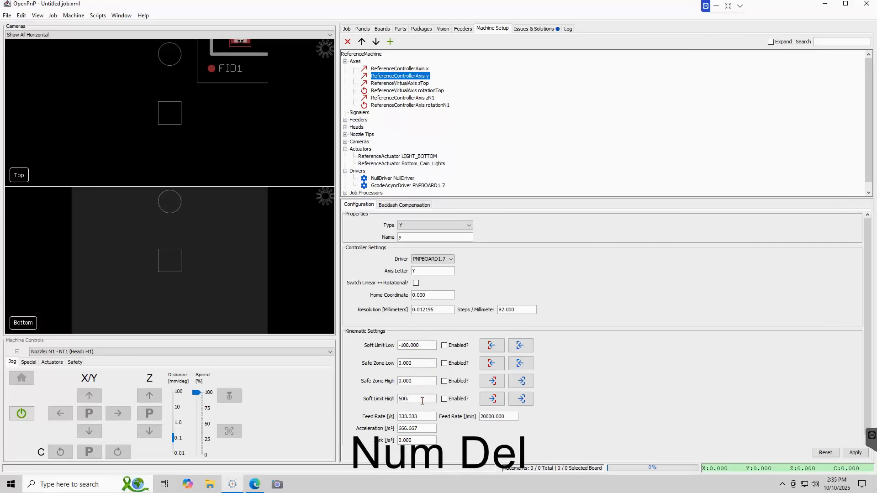
type("000")
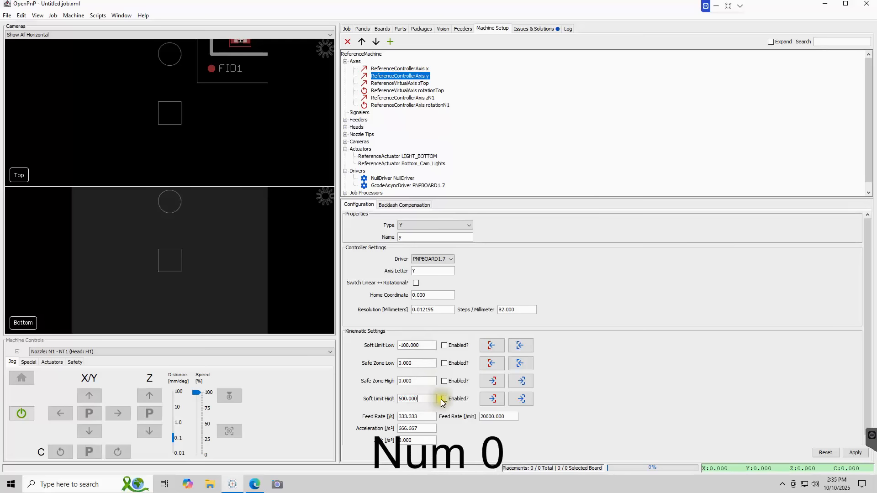
left_click(442, 402)
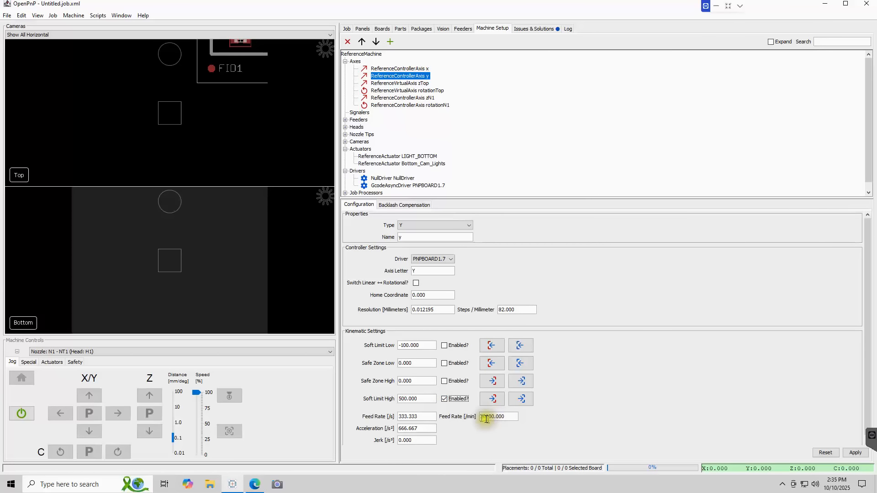
- Set the y axis's feed rate to 800.000 per second
left_click_drag(429, 417, 378, 418)
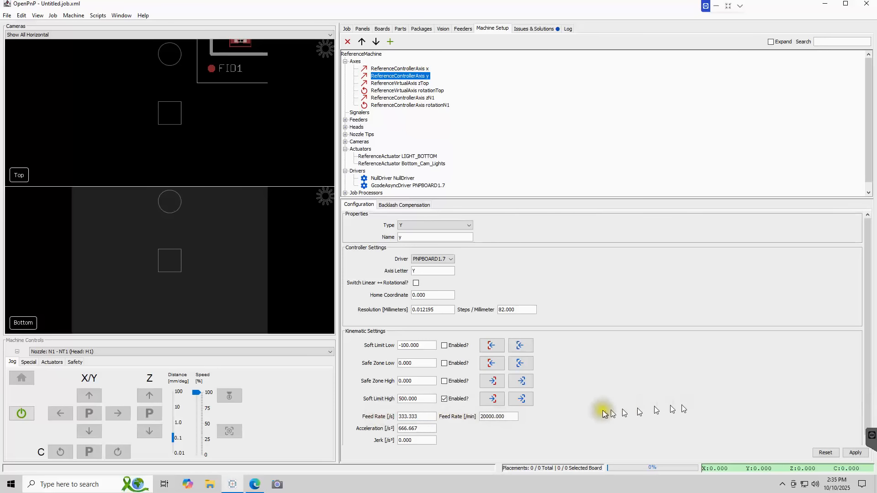
left_click_drag(423, 416, 365, 419)
type("8")
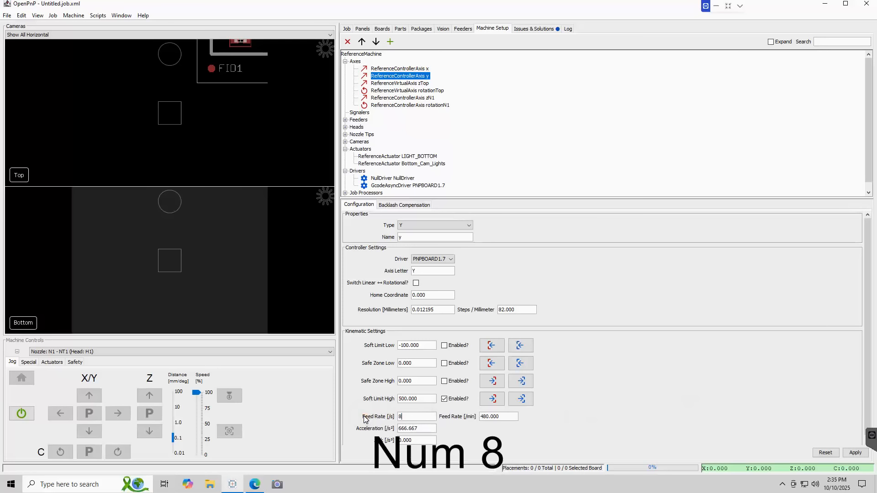
type("000")
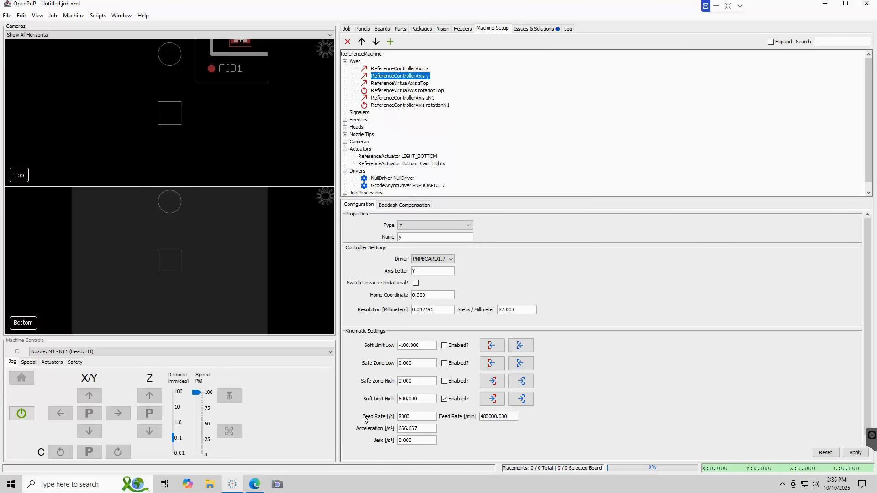
key("BackSpace")
type(".00")
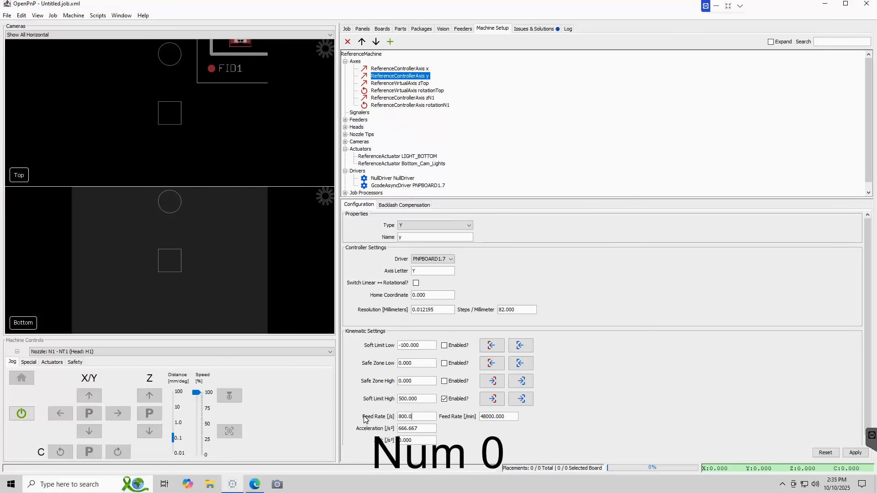
type("0")
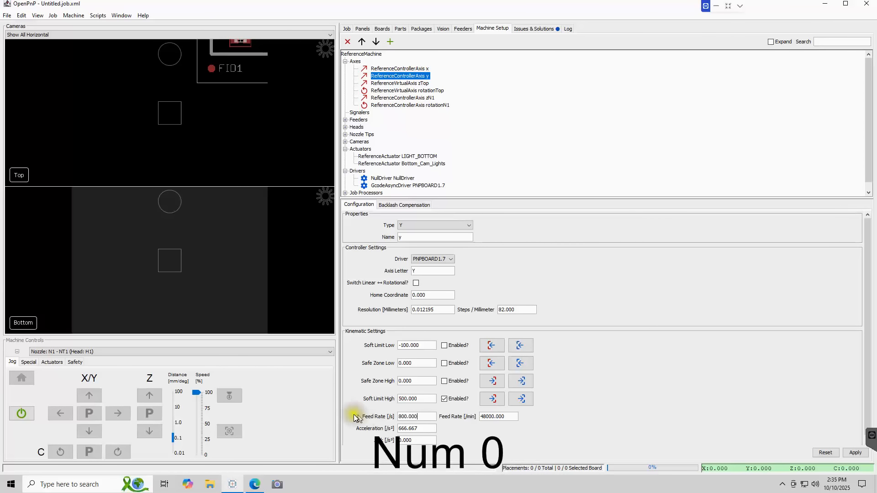
- Set the y axis's acceleration to 4000.000 and jerk to 15000.000, and apply its configuration
key("Tab")
key("Tab")
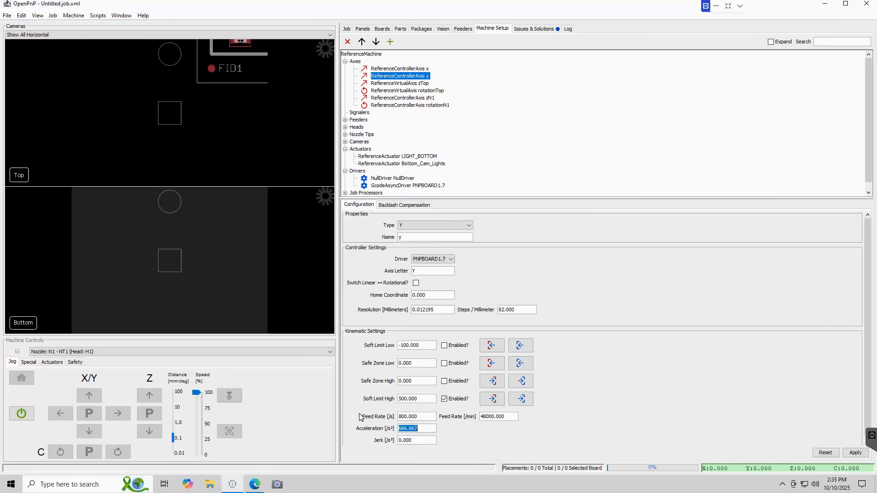
type("400")
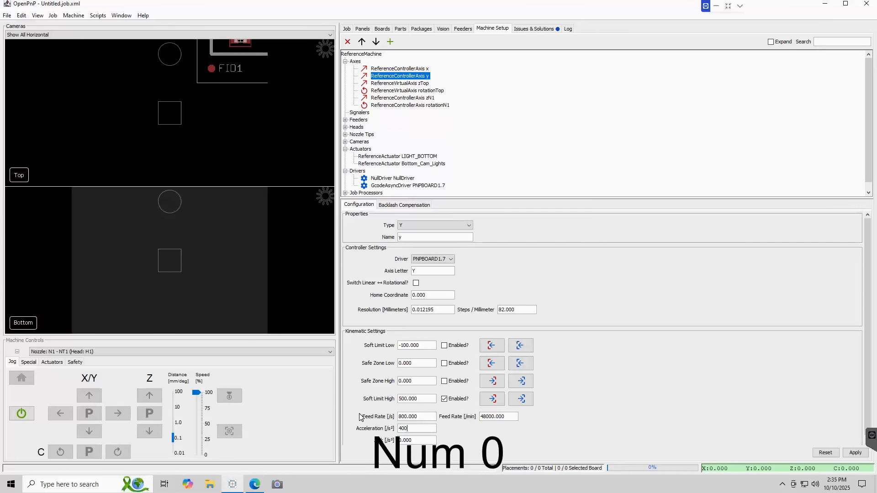
type("0.0")
key("Tab")
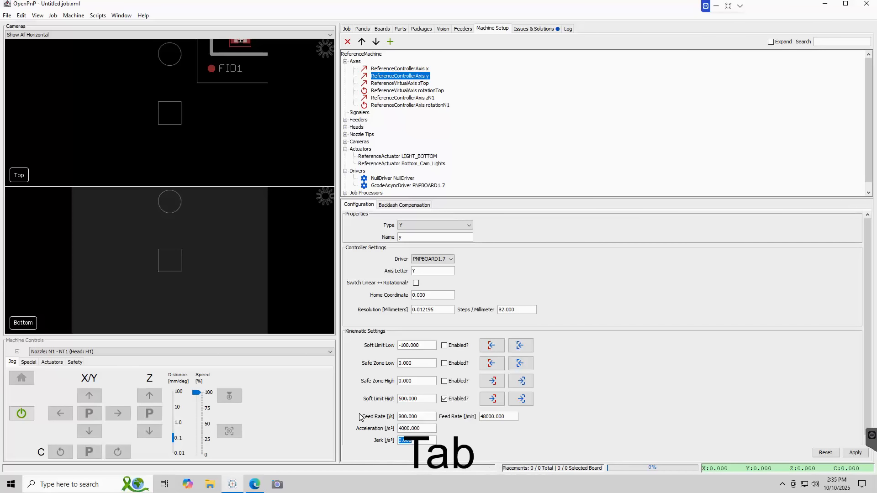
type("15")
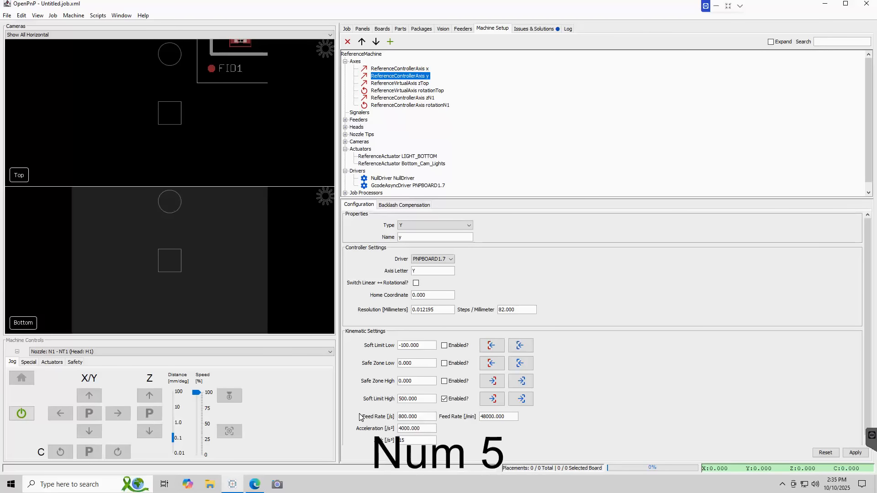
type("000.00")
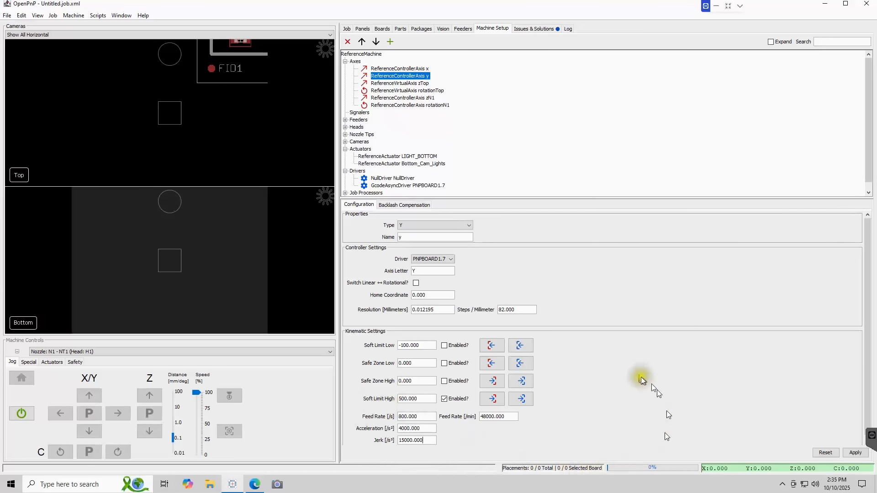
left_click(857, 453)
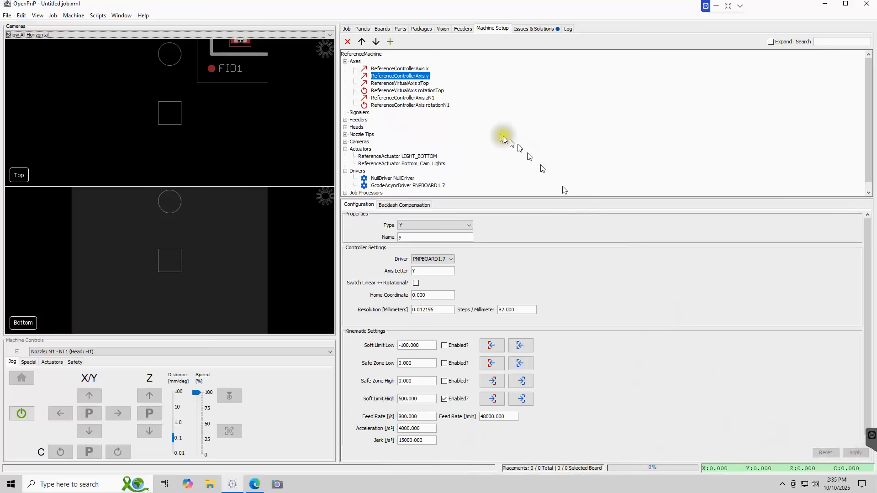
- Rename the zN1 controller axis to Z1
left_click(419, 85)
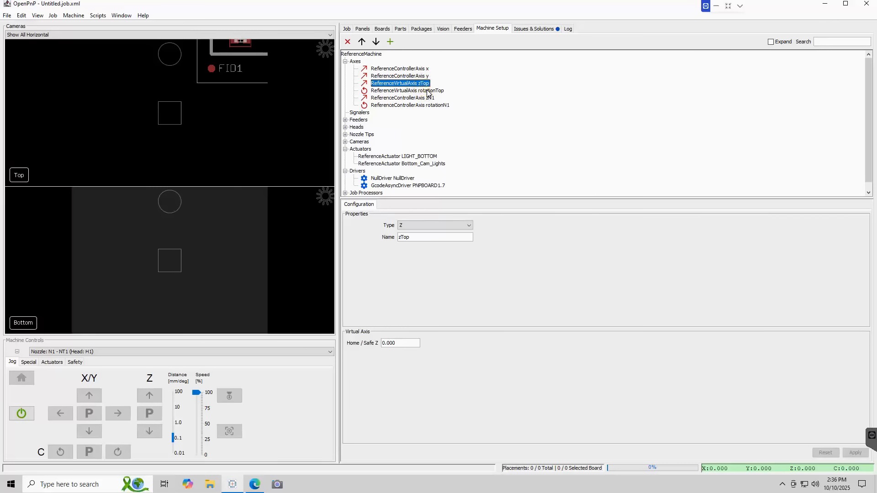
left_click(428, 90)
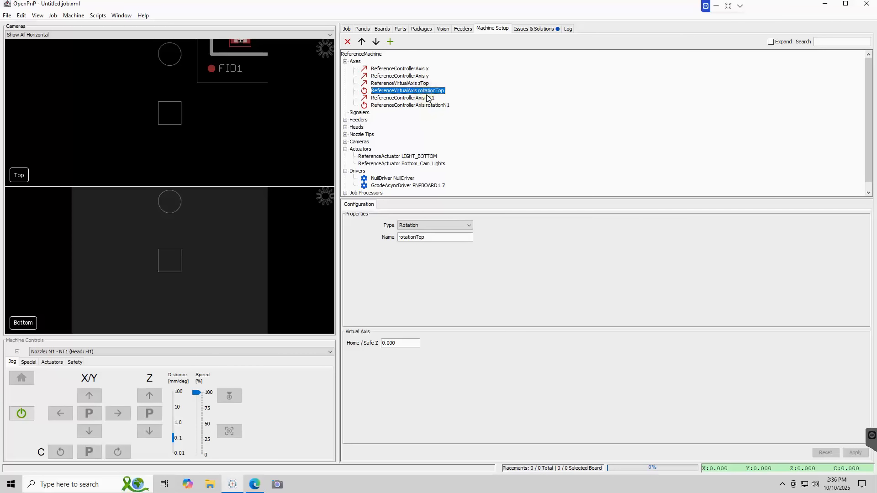
left_click(432, 100)
left_click(418, 98)
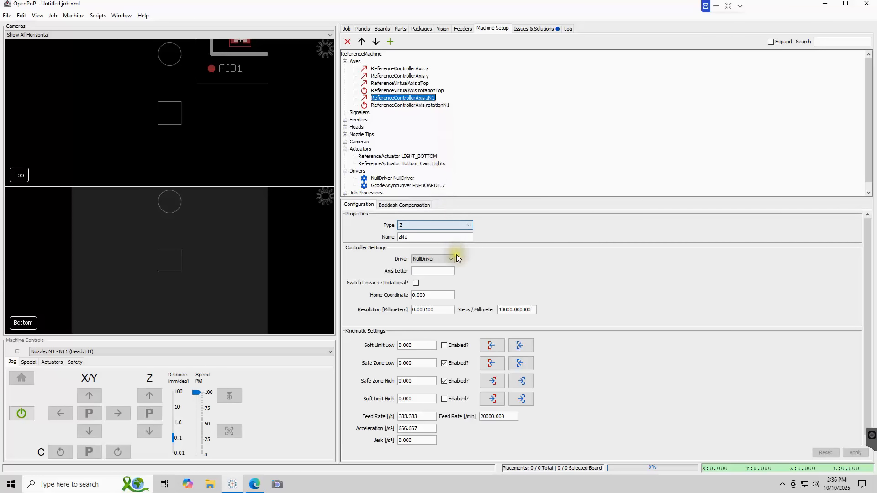
left_click(411, 238)
key("Right")
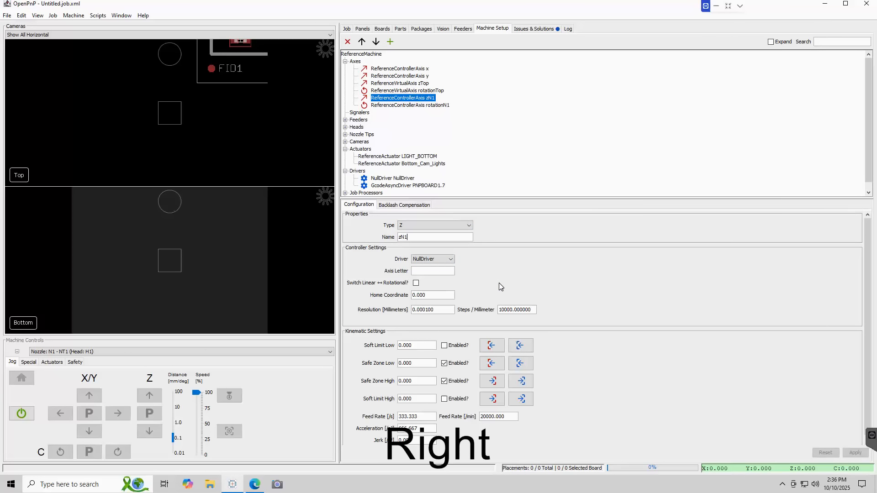
key("BackSpace")
key("BackSpace")
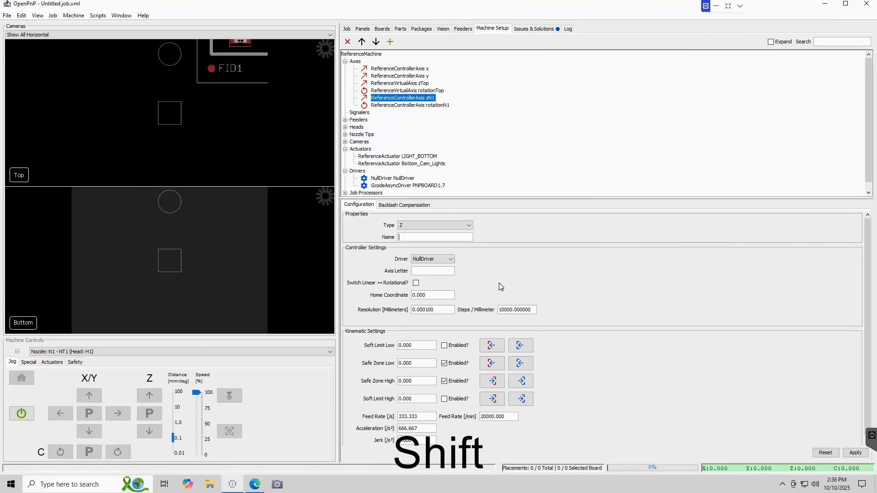
type("Z1")
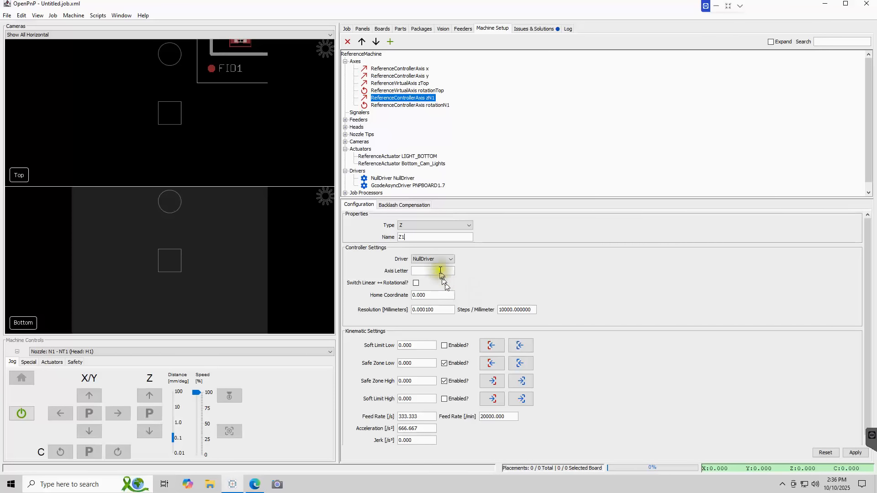
- Assign the Z1 axis to the PNPBOARD1.7 driver with axis letter Z and a resolution of 168.000 steps per millimeter
left_click(430, 259)
type("Z")
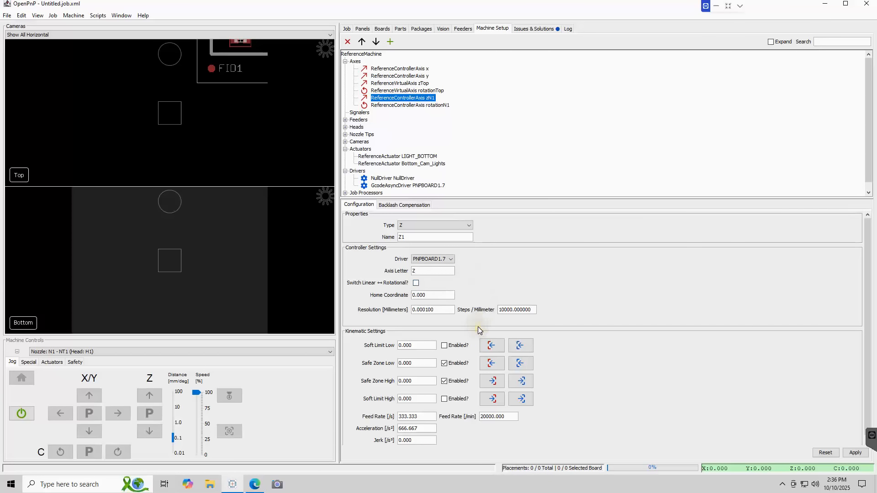
left_click(531, 310)
left_click(530, 310)
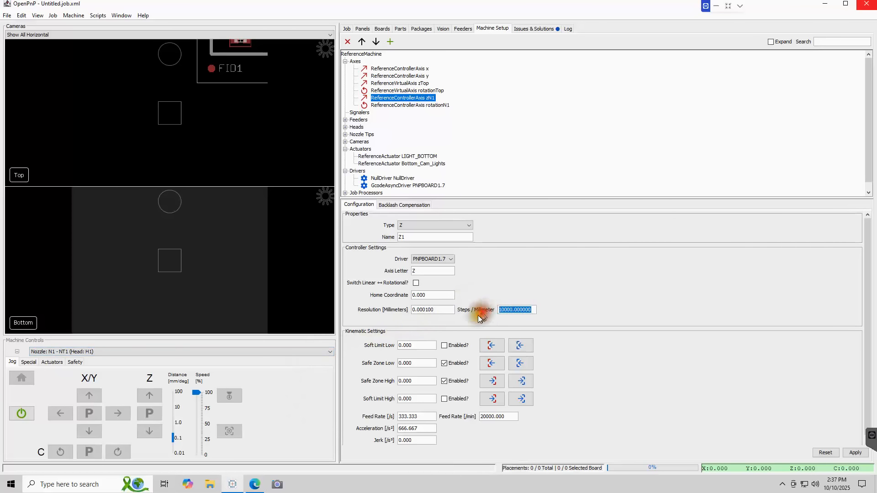
type("168.")
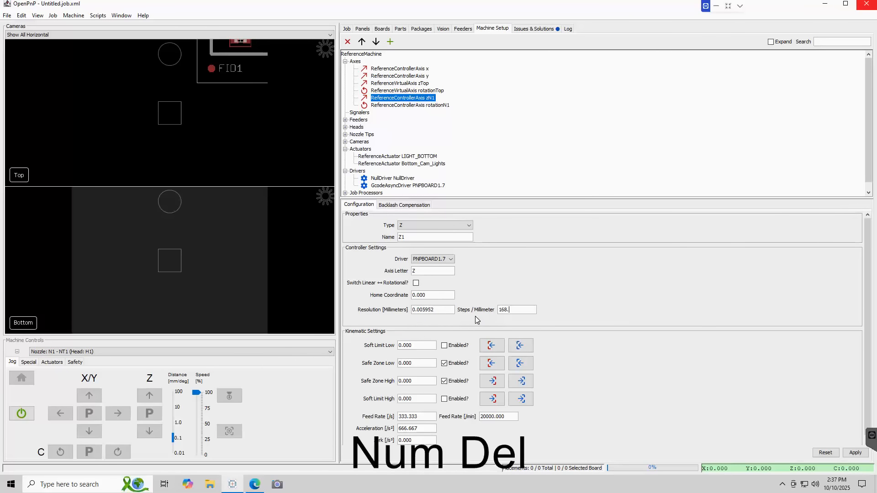
type("000")
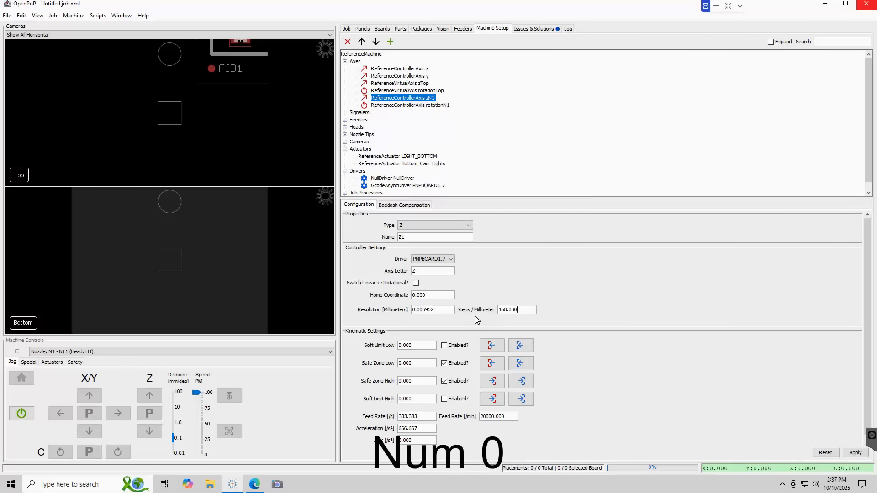
key("Return")
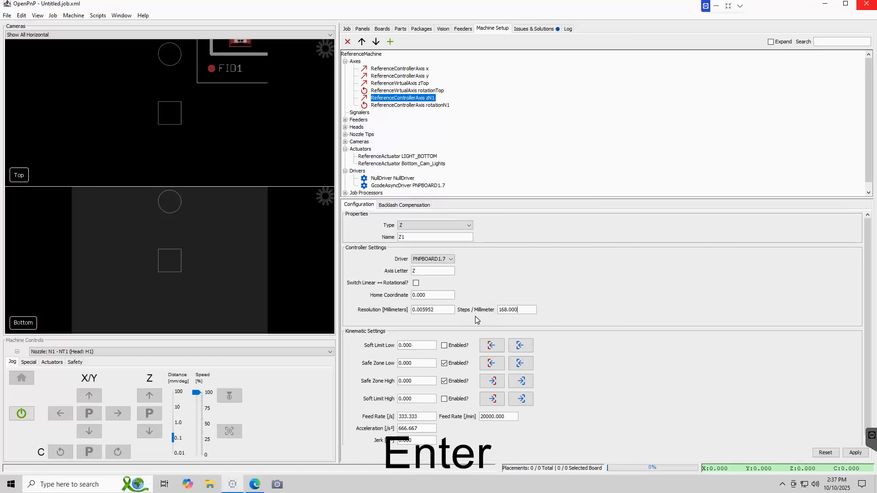
- Set the Z1 axis's Soft Limit Low to -35.000 and Soft Limit High to 35.000, enabling both and disabling both safe zone limits
left_click(441, 347)
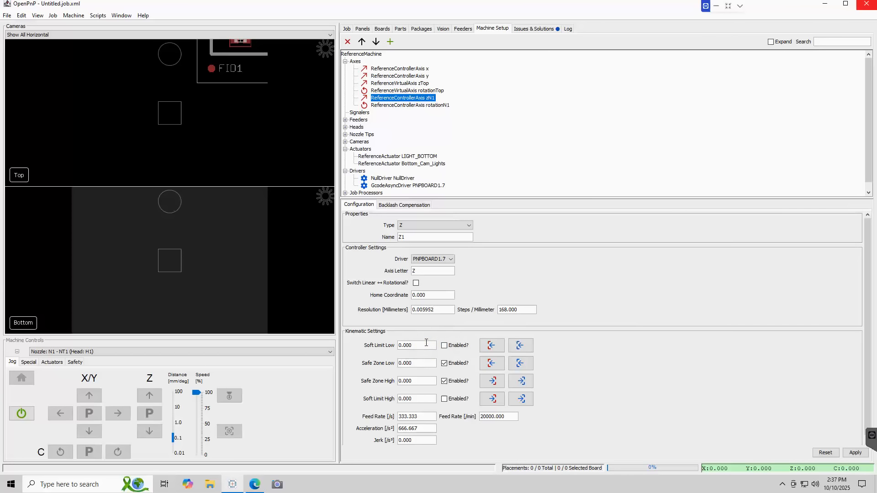
double_click(424, 345)
type("-35")
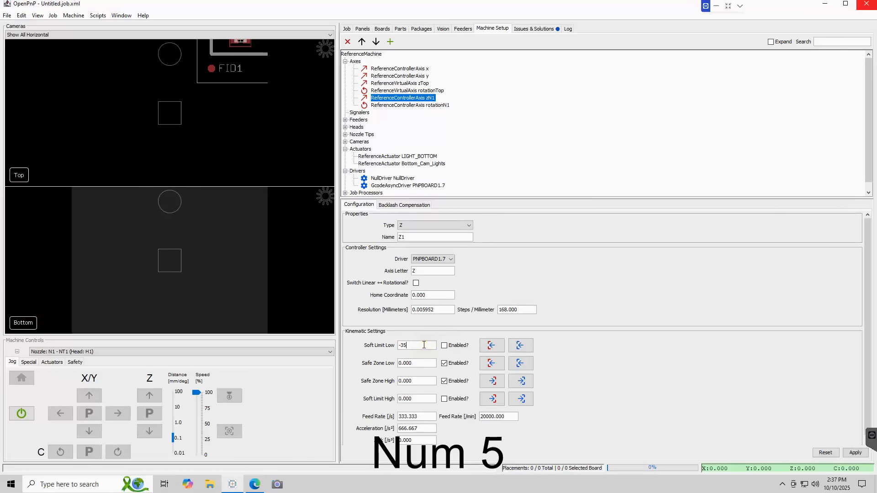
type(".000")
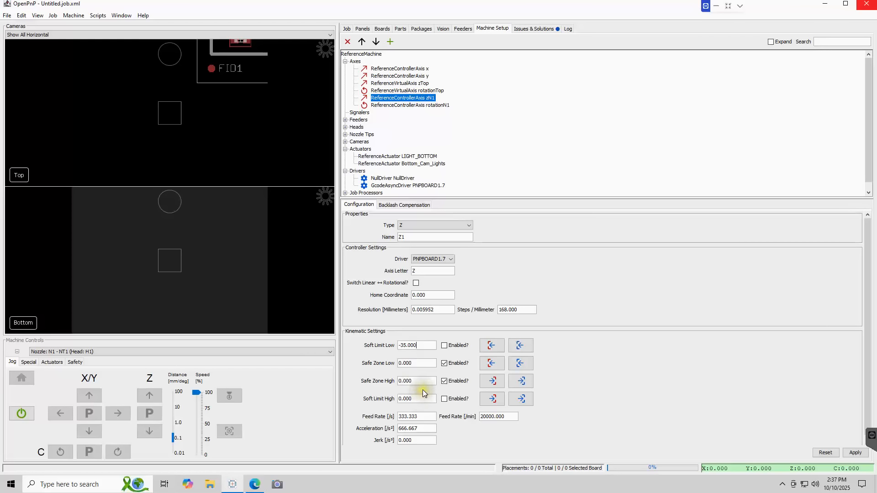
left_click(445, 346)
left_click(444, 399)
left_click(417, 398)
type("35.000")
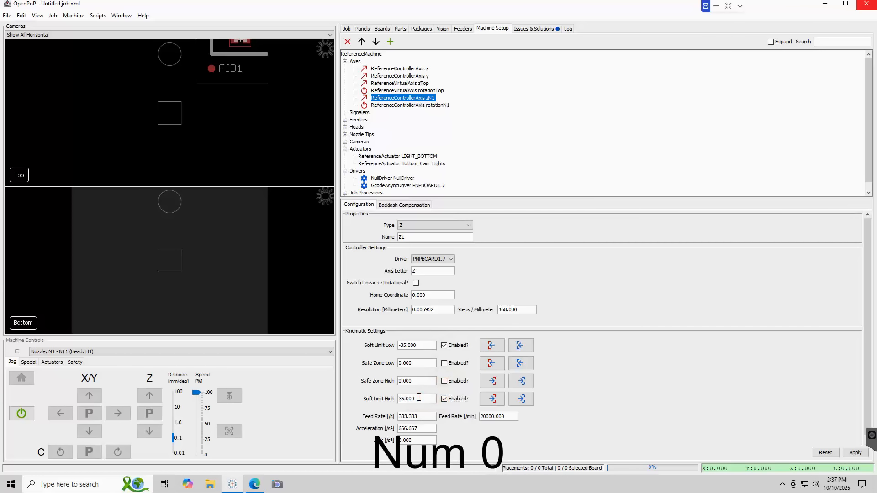
left_click(418, 400)
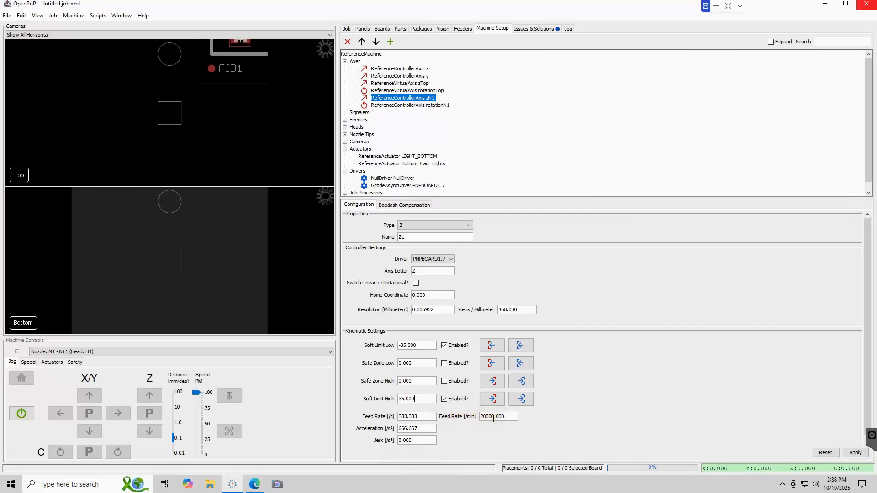
- Set the Z1 axis's acceleration to 3000.000 and apply its configuration
triple_click(405, 427)
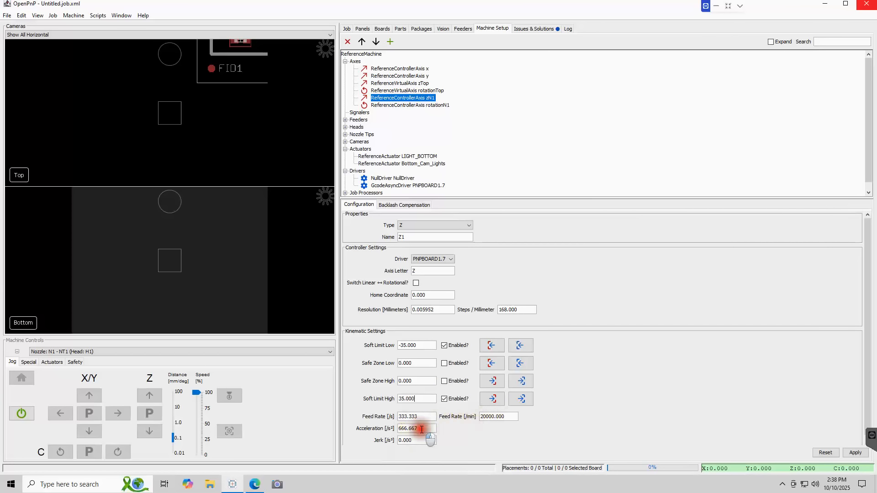
type("30")
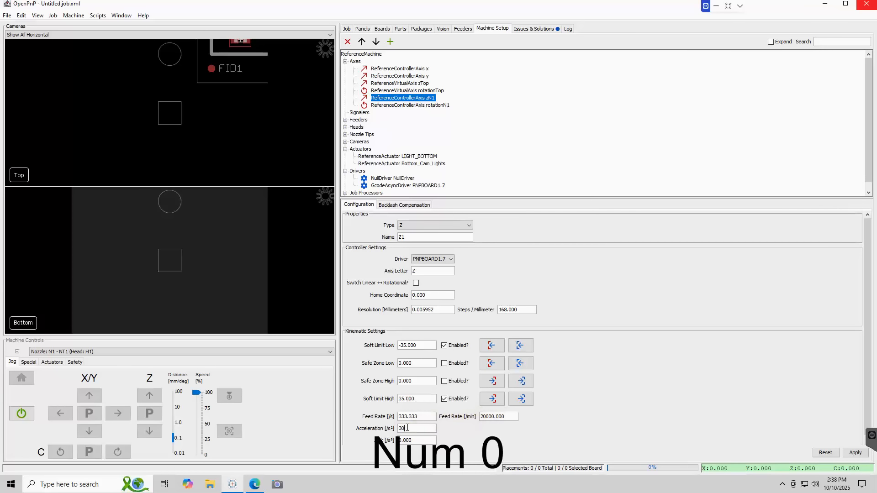
type("00.0")
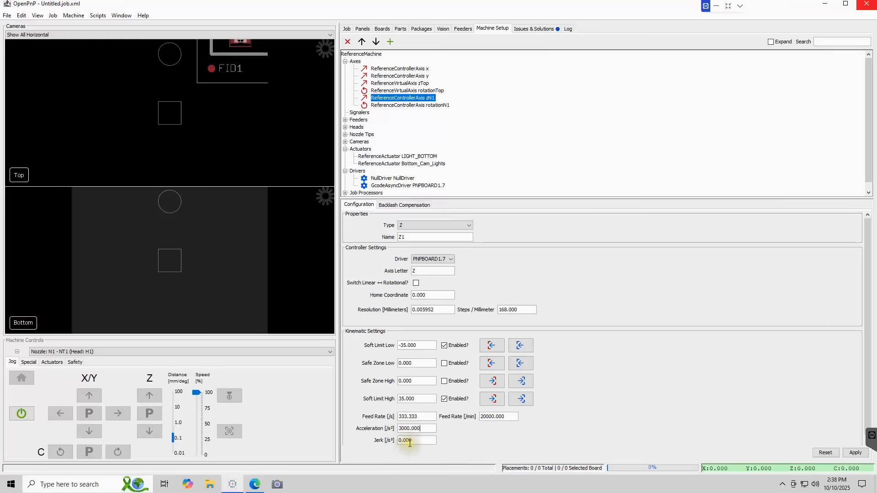
left_click(855, 454)
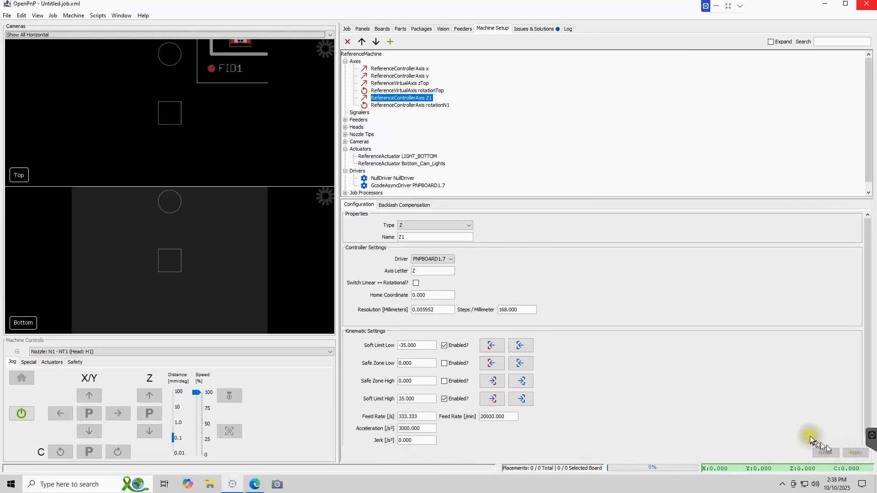
- Add a new ReferenceMappedAxis to the machine's axes
left_click(390, 42)
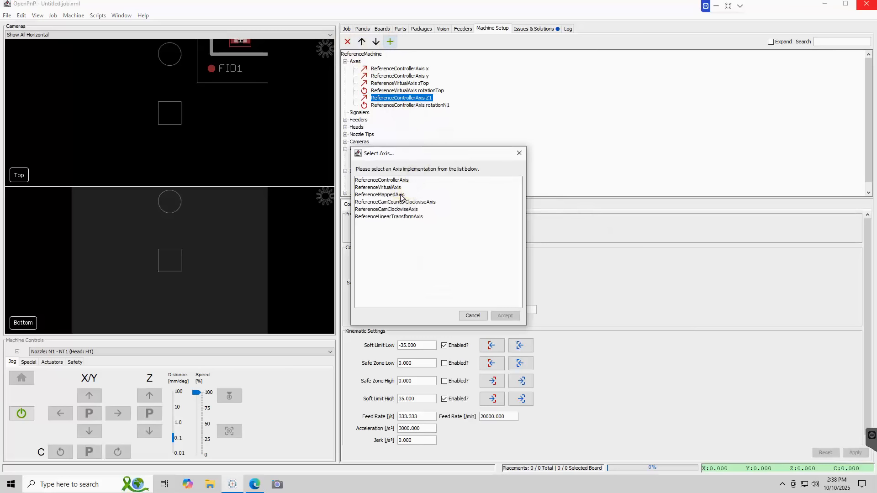
left_click(384, 194)
left_click(511, 315)
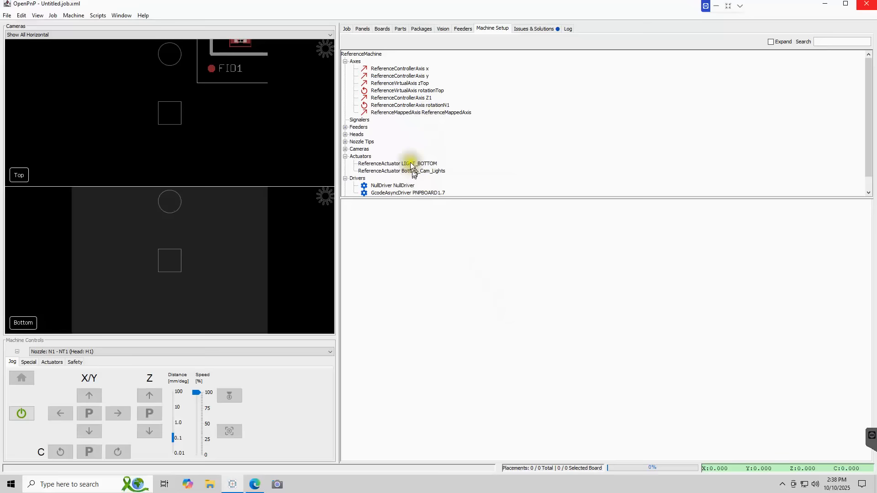
- Set the new mapped axis's type to Z
left_click(410, 112)
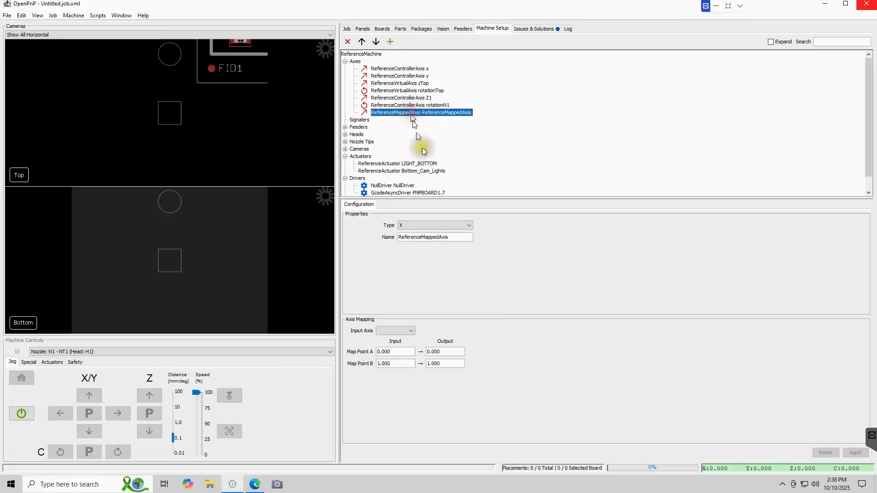
left_click(469, 225)
left_click(420, 246)
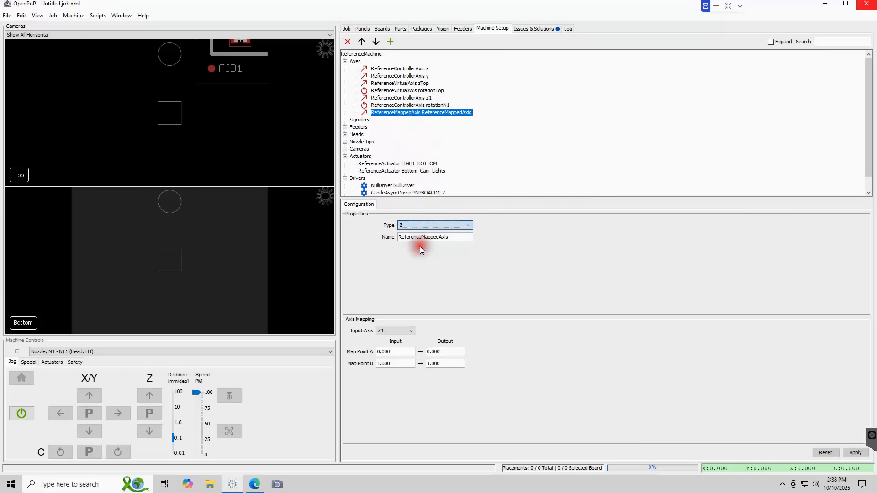
- Name the new mapped axis Z2, set its Map Point B output to -1.000 and apply the configuration
double_click(456, 237)
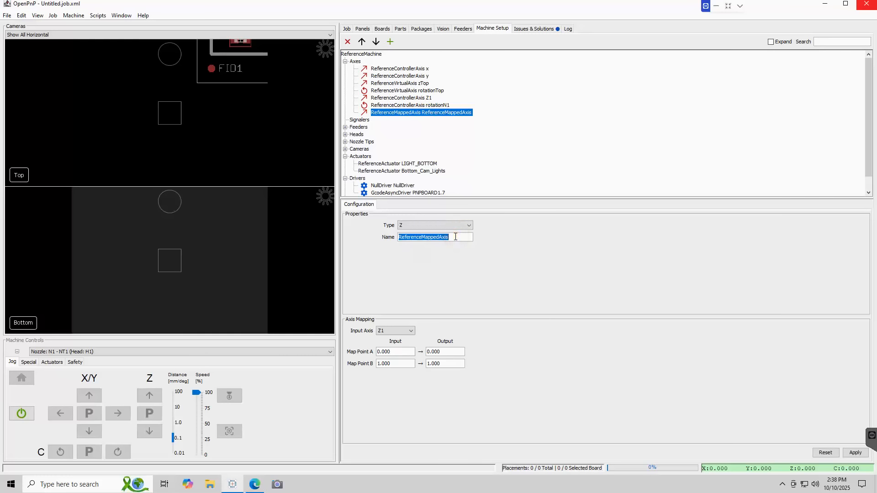
type("Z2")
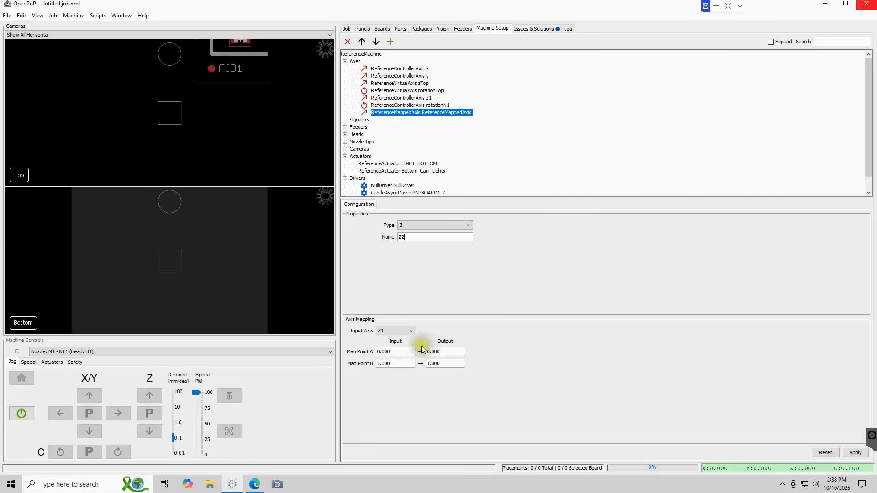
left_click(434, 363)
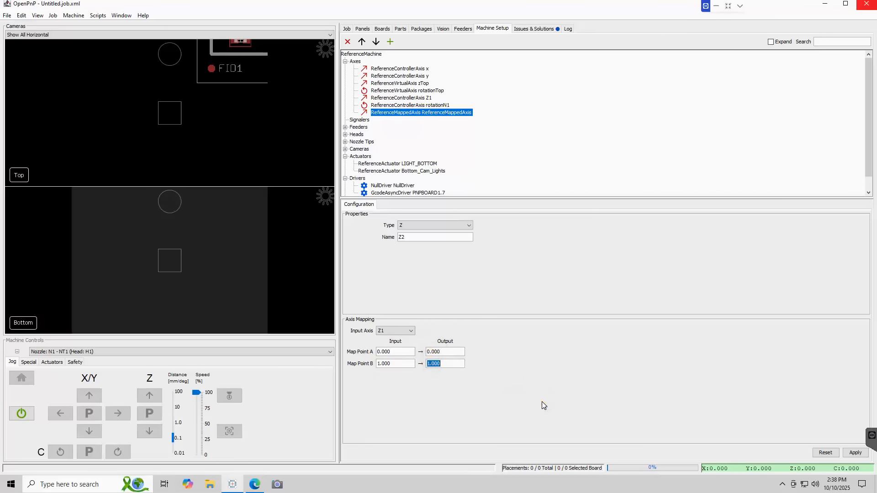
key("Left")
key("Left")
key("Left")
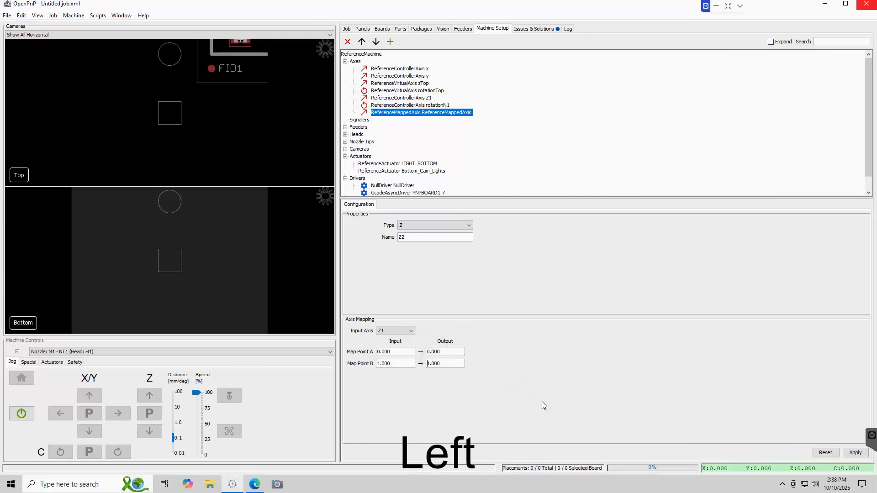
type("-")
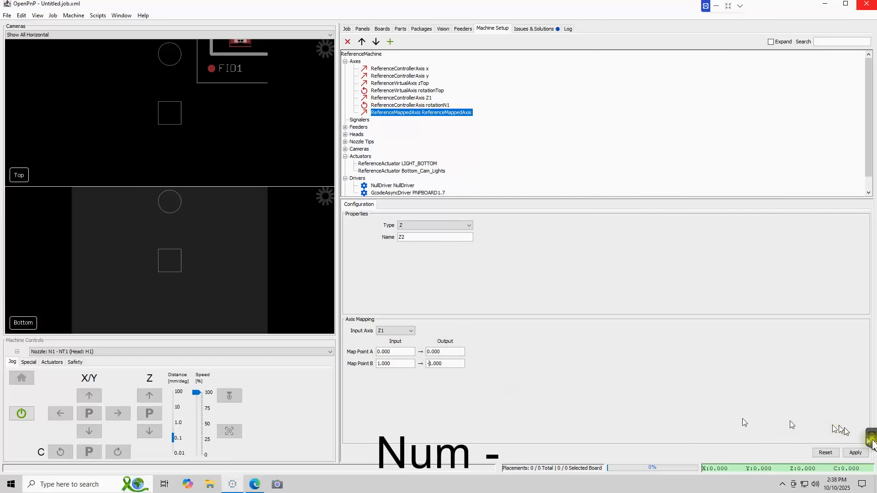
left_click(855, 453)
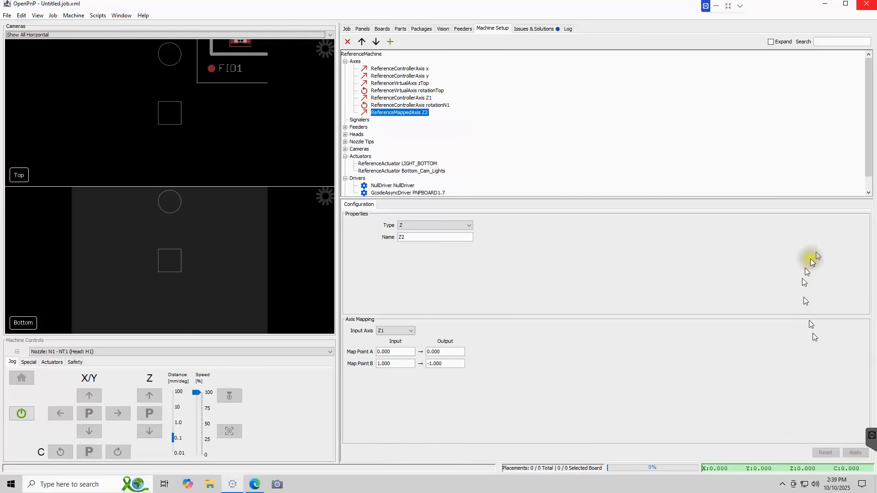
- Assign the rotationN1 axis to the PNPBOARD1.7 driver with axis letter A and enable Switch Linear ↔ Rotational
left_click(425, 106)
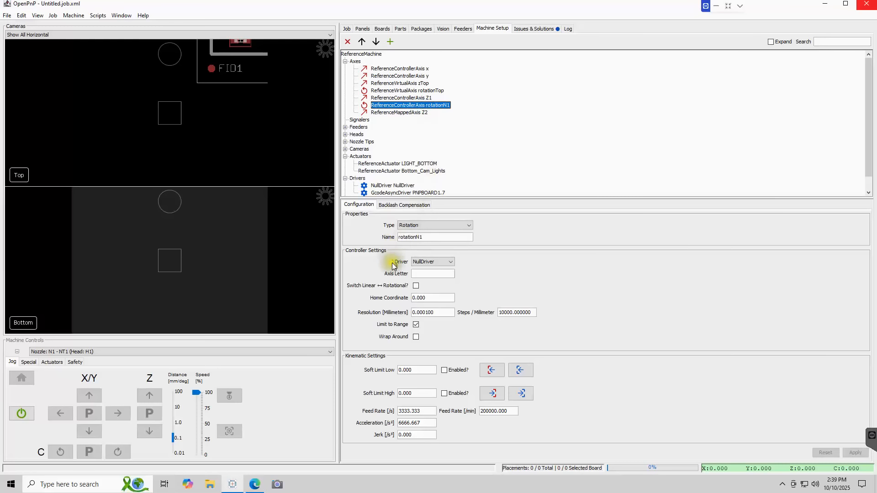
left_click(452, 262)
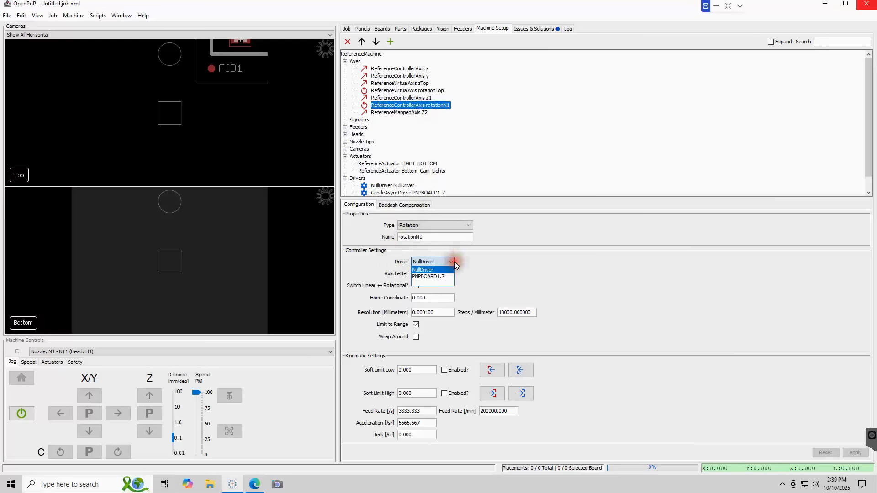
left_click(435, 276)
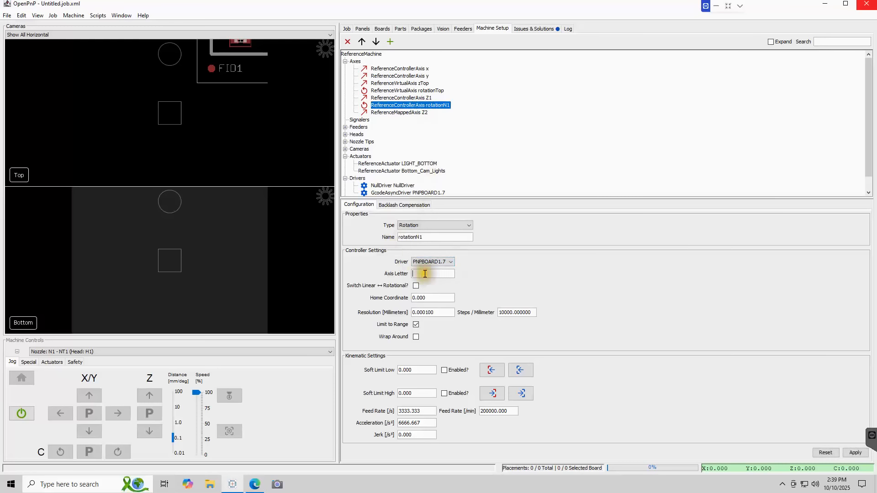
left_click(424, 274)
type("A")
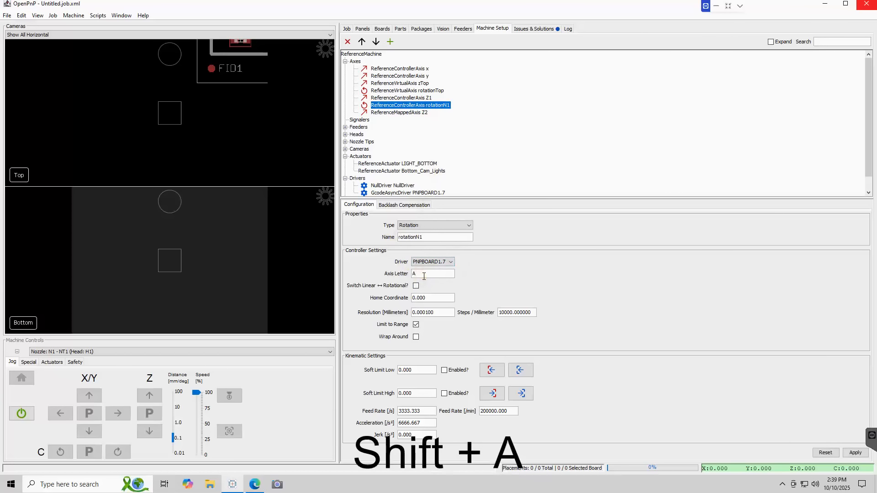
left_click(416, 286)
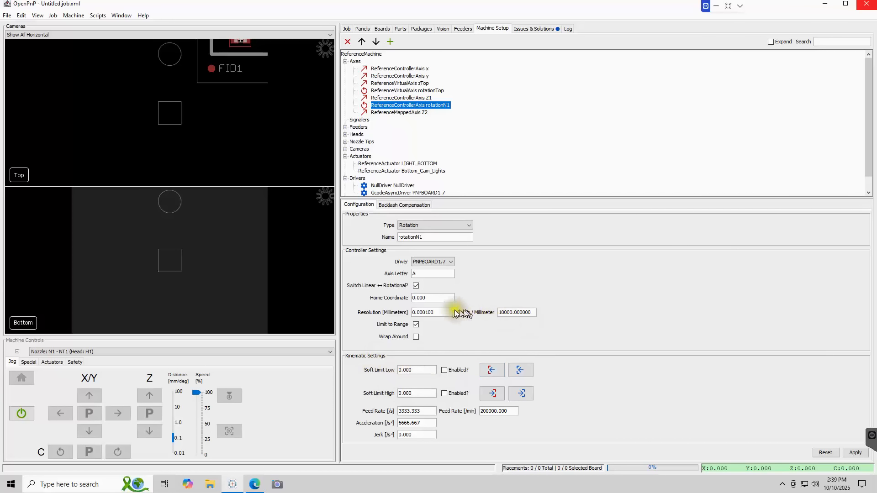
- Set the rotationN1 axis's Soft Limit Low to -180.000 and Soft Limit High to 180.000, enabling both limits
left_click(416, 369)
double_click(416, 370)
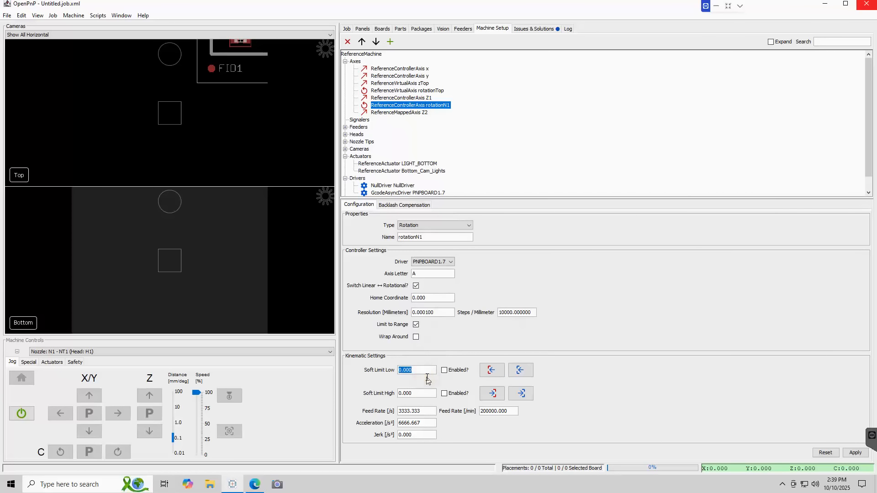
type("-180")
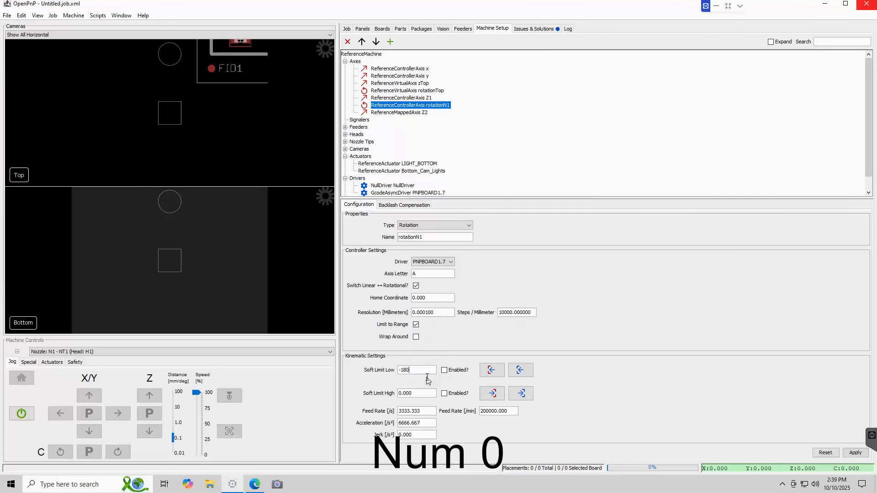
type(".000")
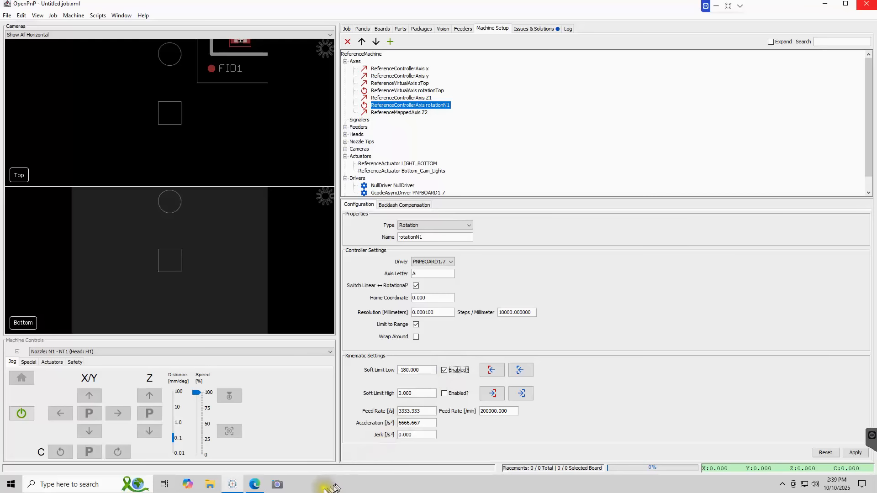
left_click(424, 393)
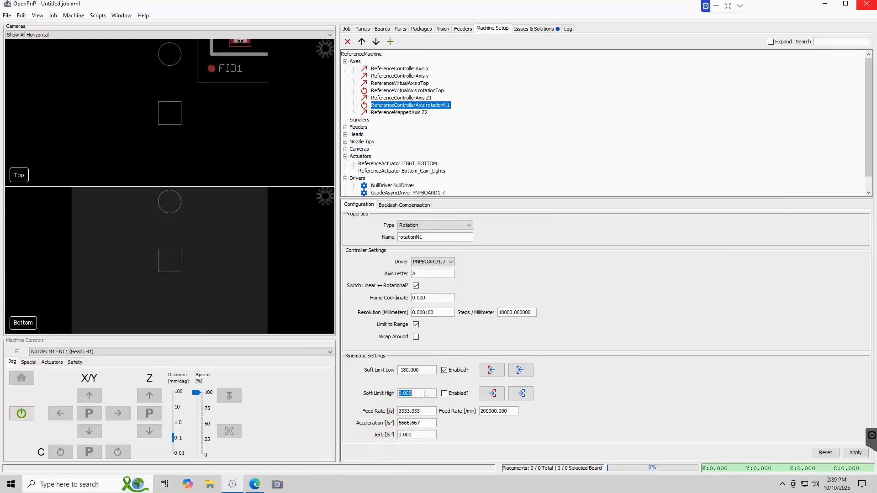
type("180.000")
left_click(445, 394)
- Set the rotationN1 axis's acceleration to 10000.000 and apply its configuration
left_click(426, 421)
type("10")
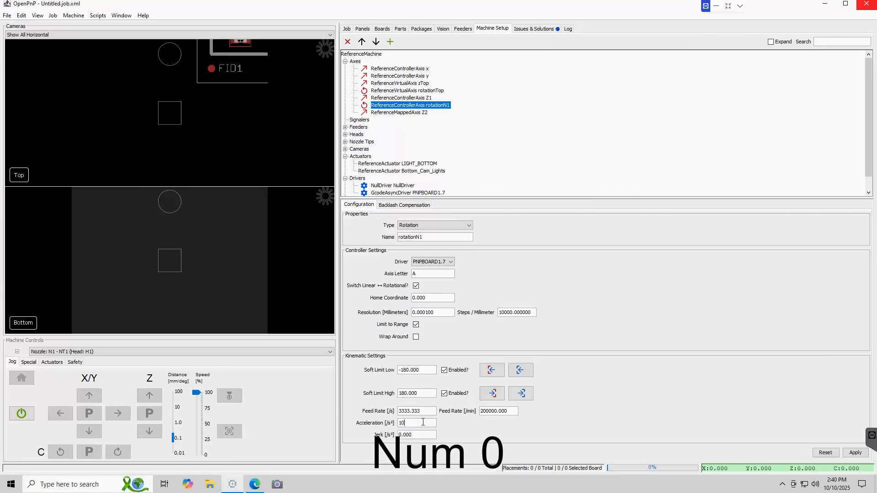
type("000.0")
key("Tab")
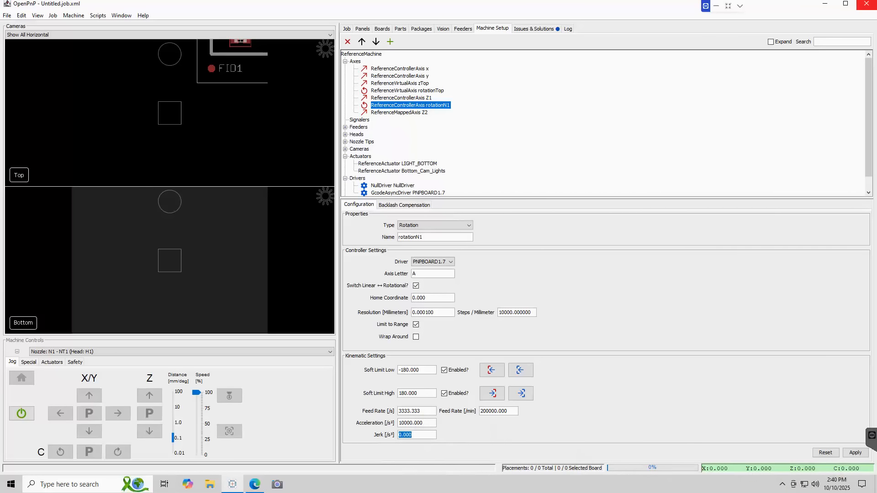
left_click(855, 453)
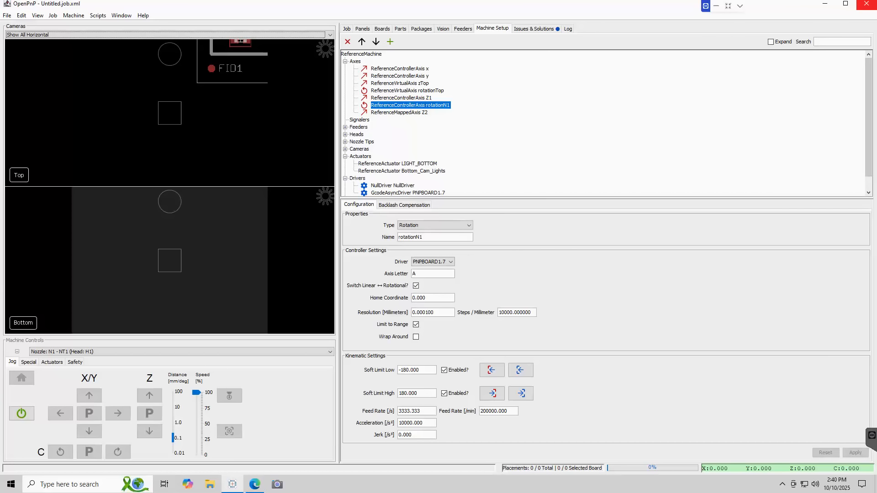
- Add a new ReferenceControllerAxis to the machine's axes
left_click(388, 42)
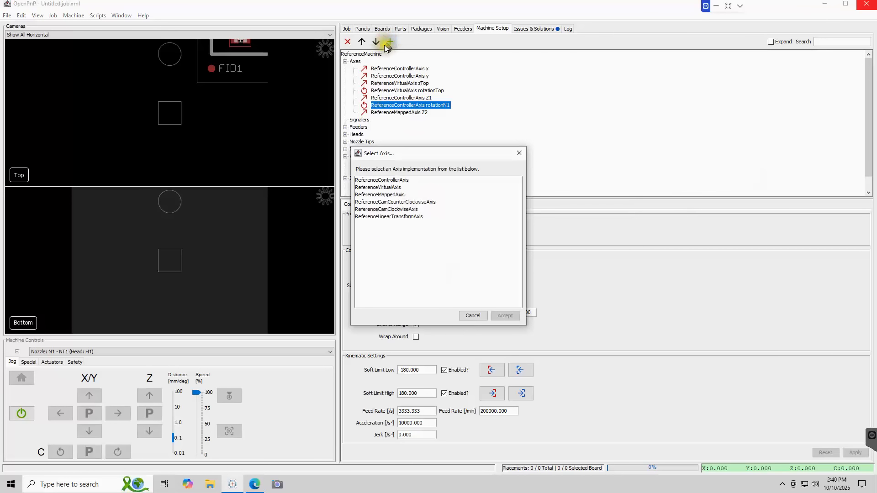
left_click(379, 180)
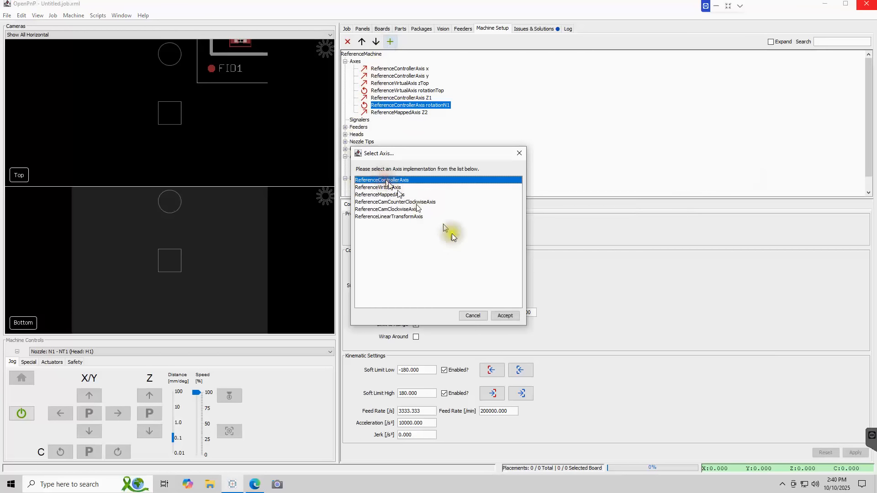
left_click(504, 315)
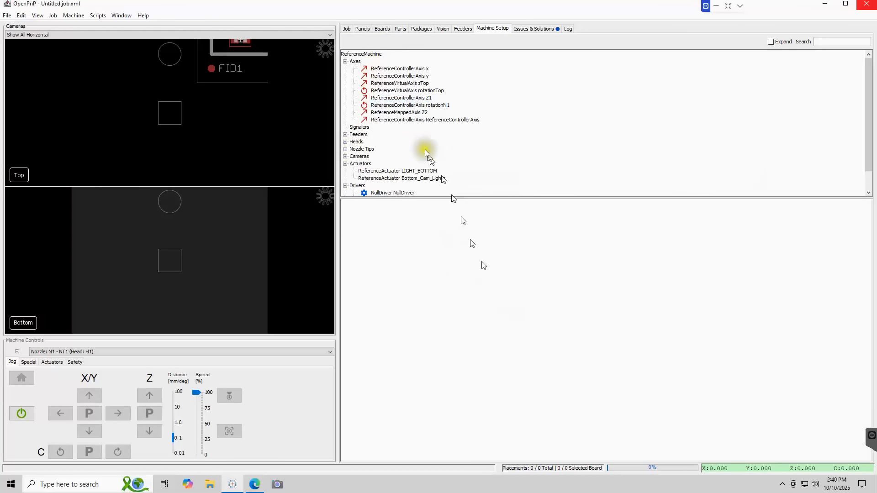
- Set the new controller axis's type to Rotation and name it rotationalN2
left_click(440, 121)
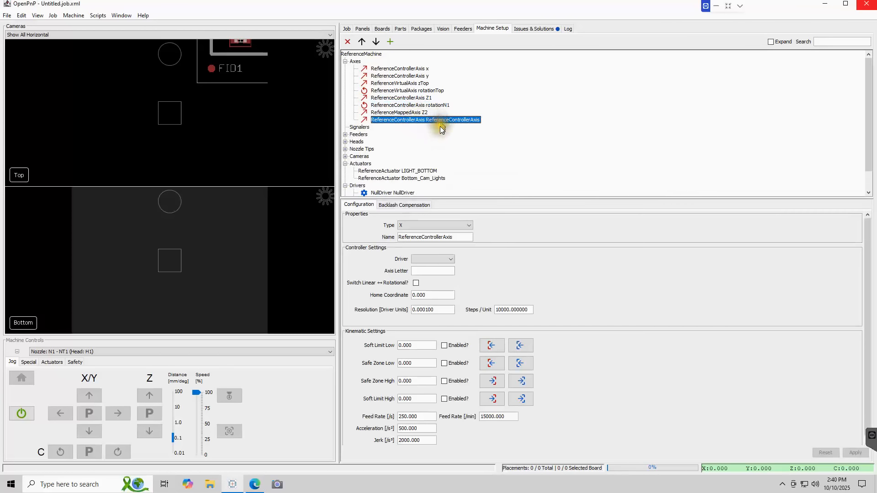
left_click(457, 227)
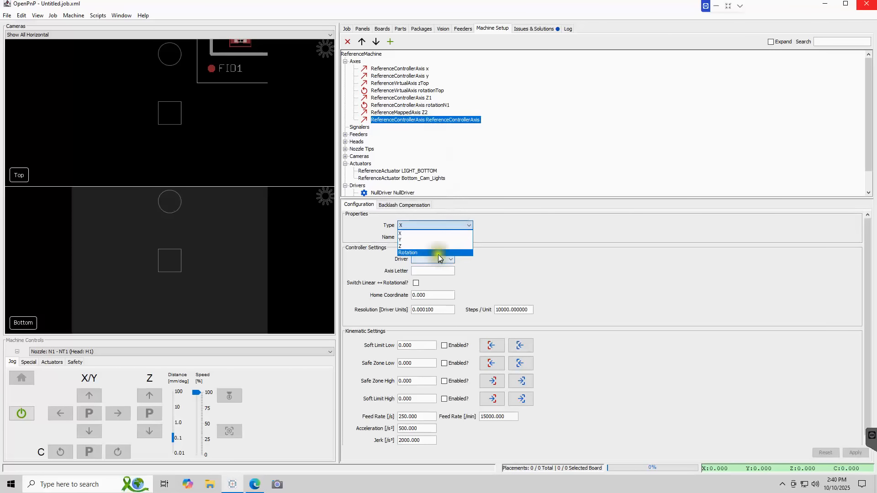
left_click(438, 253)
double_click(458, 238)
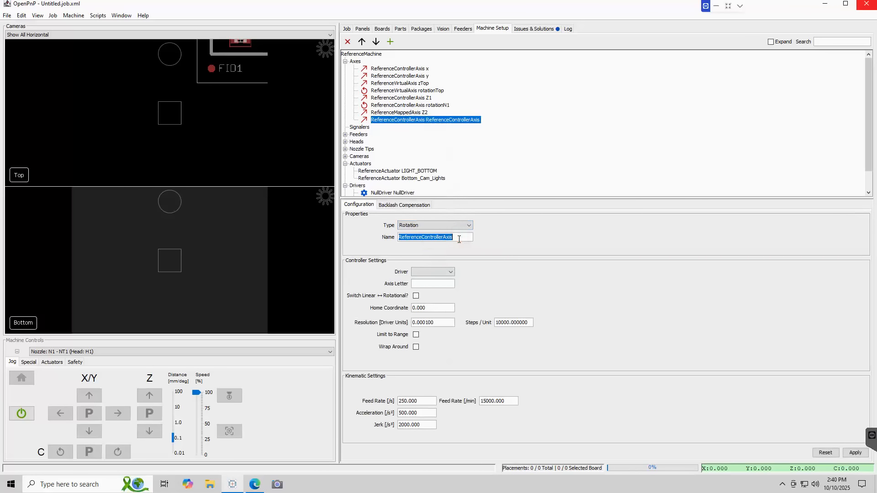
key("shift")
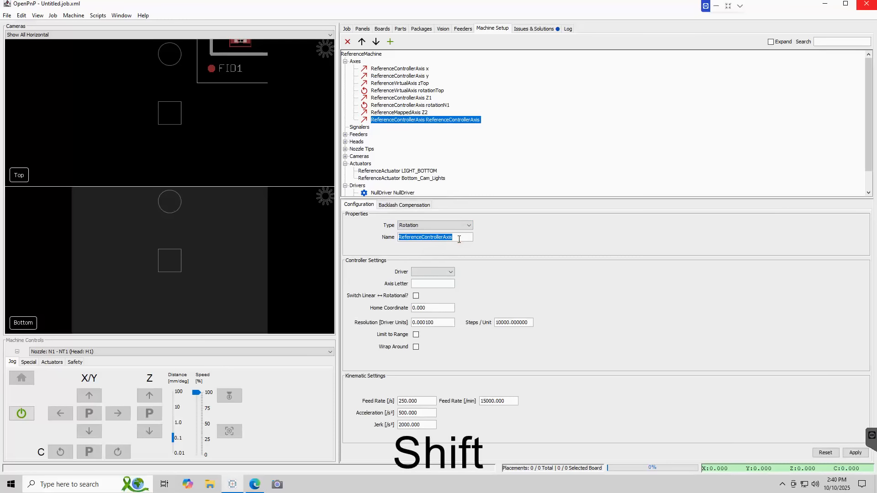
type("N")
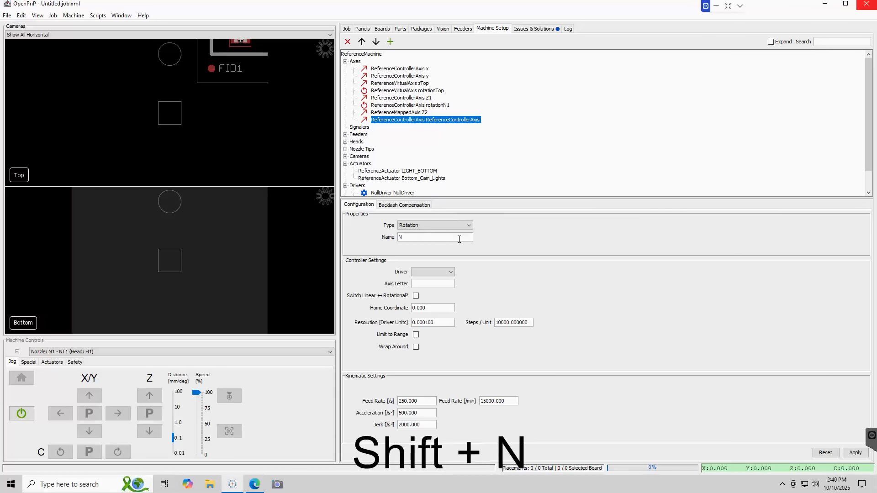
key("BackSpace")
type("r")
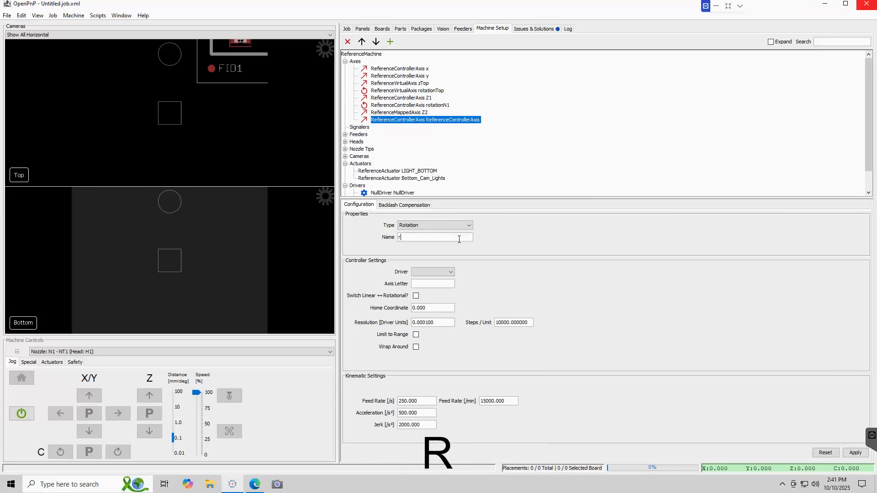
type("ota")
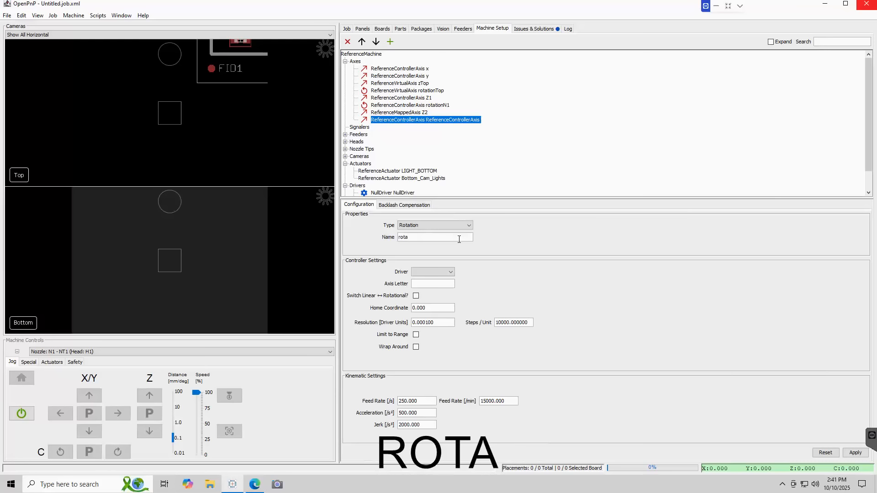
type("tional")
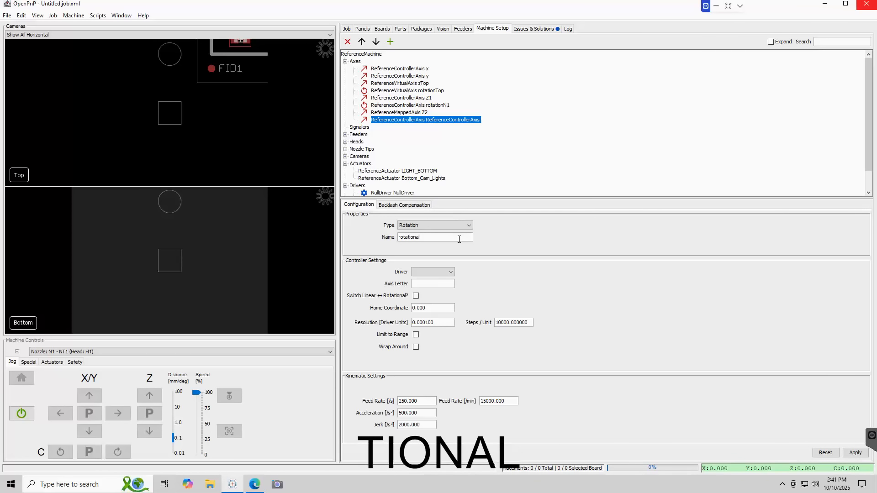
key("shift")
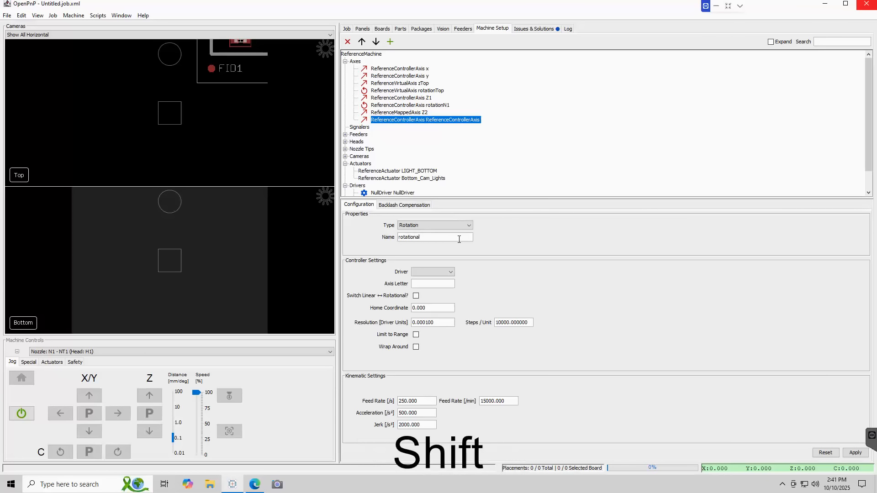
type("N")
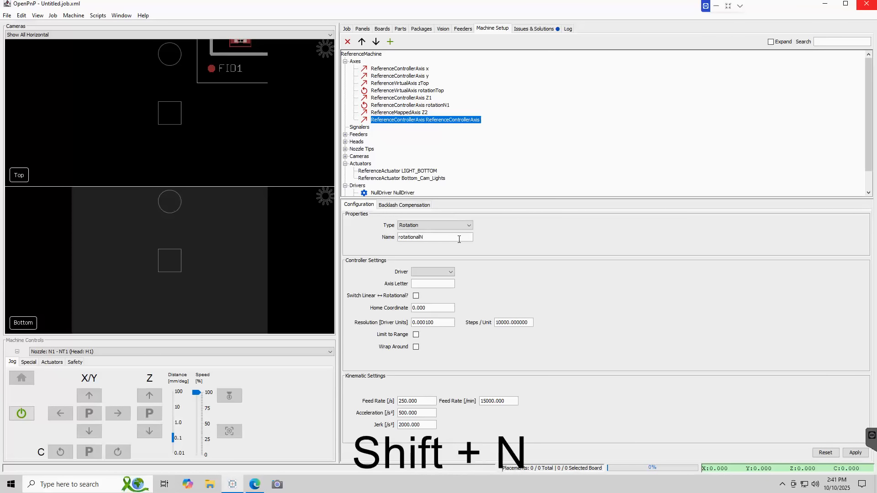
type("2")
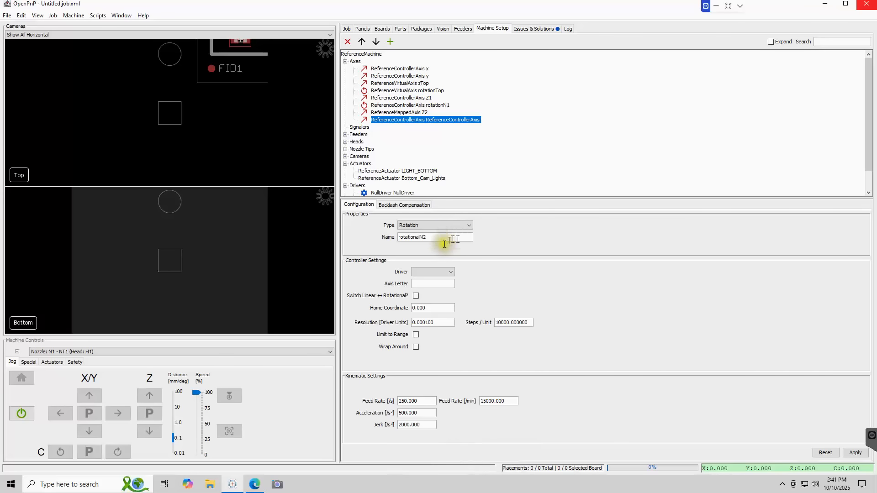
- Assign the rotationalN2 axis to the PNPBOARD1.7 driver and set its axis letter to B
left_click(453, 274)
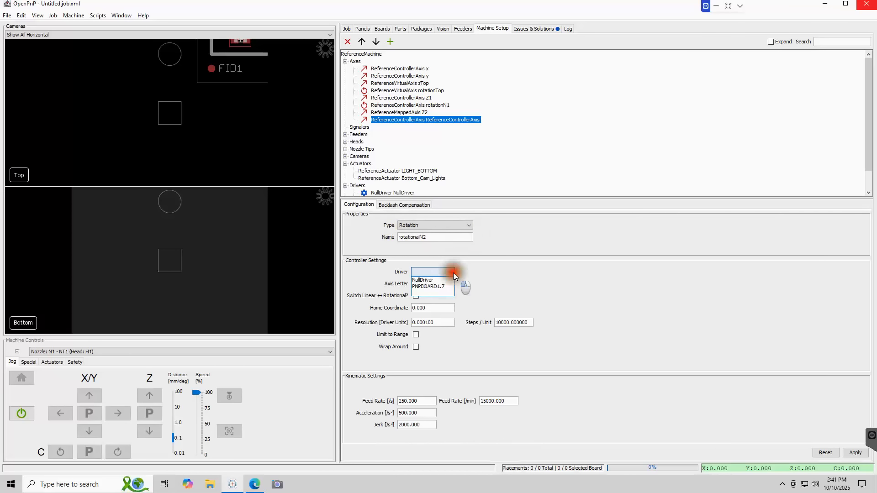
left_click(446, 287)
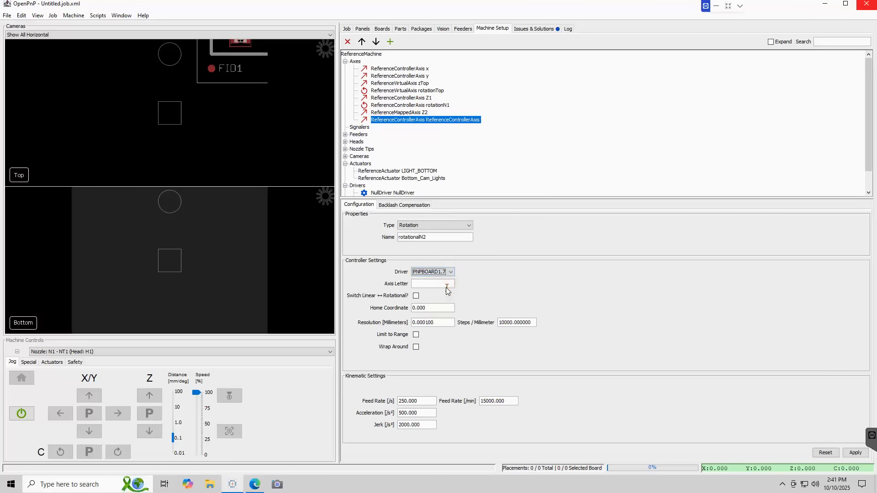
left_click(437, 285)
type("B")
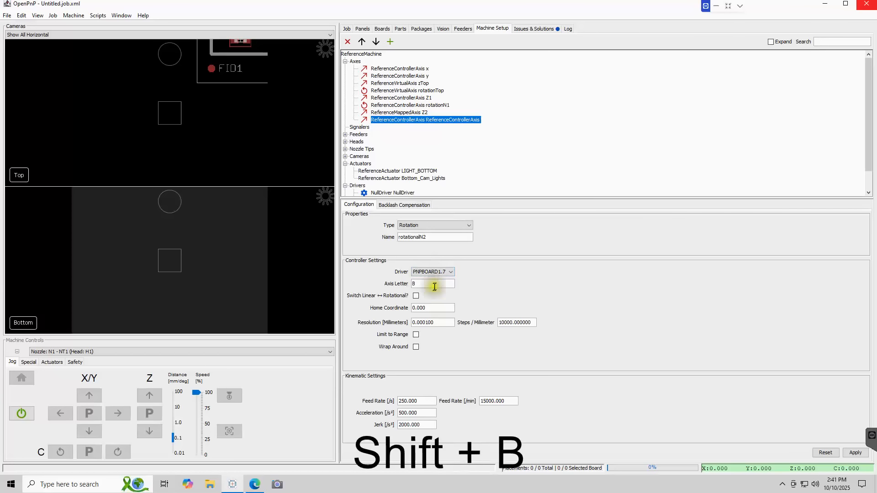
- Enable the linear/rotational switch, Limit to Range and Wrap Around for the rotationalN2 axis
left_click(416, 296)
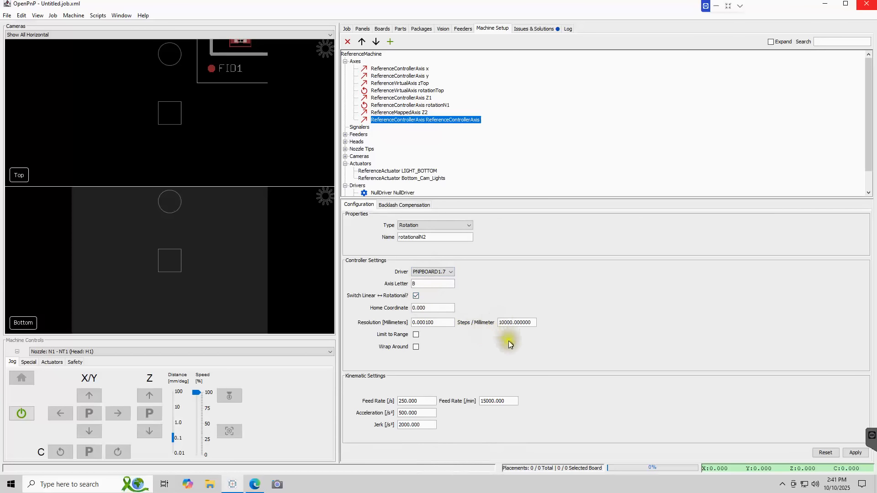
left_click(415, 336)
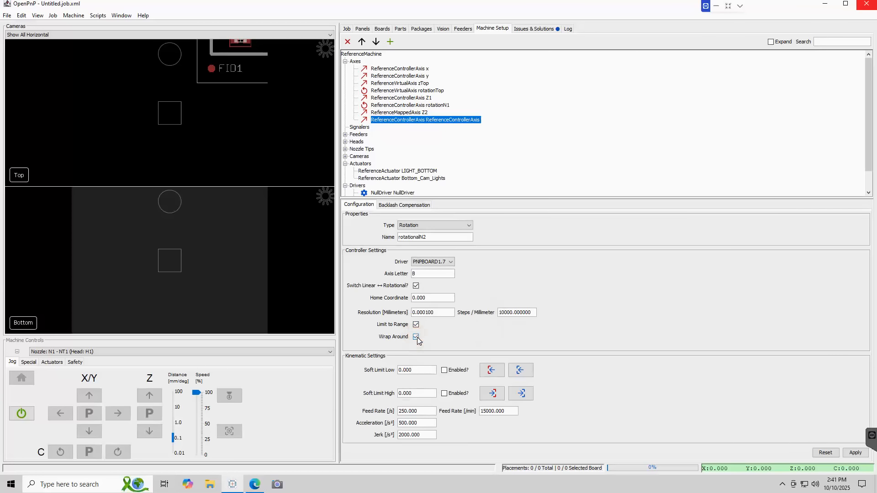
left_click(416, 337)
- Set the rotationalN2 axis's low soft limit to -180.000 and enable it
left_click(420, 370)
type("1")
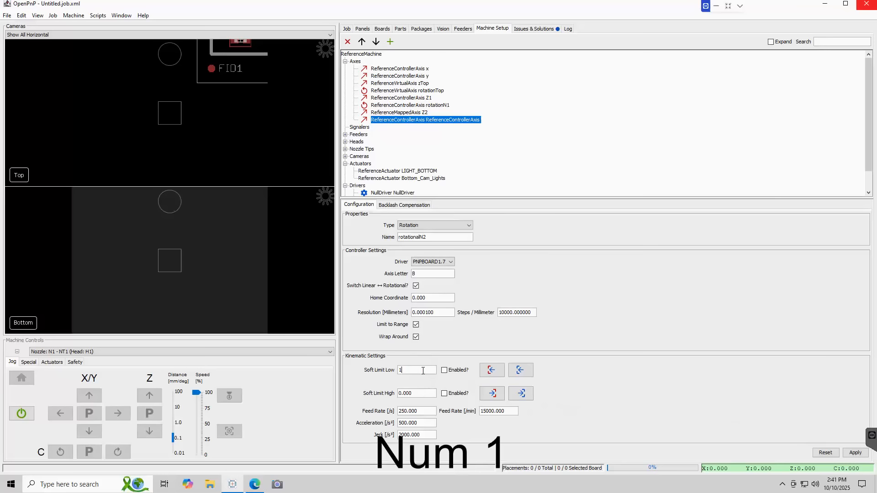
key("BackSpace")
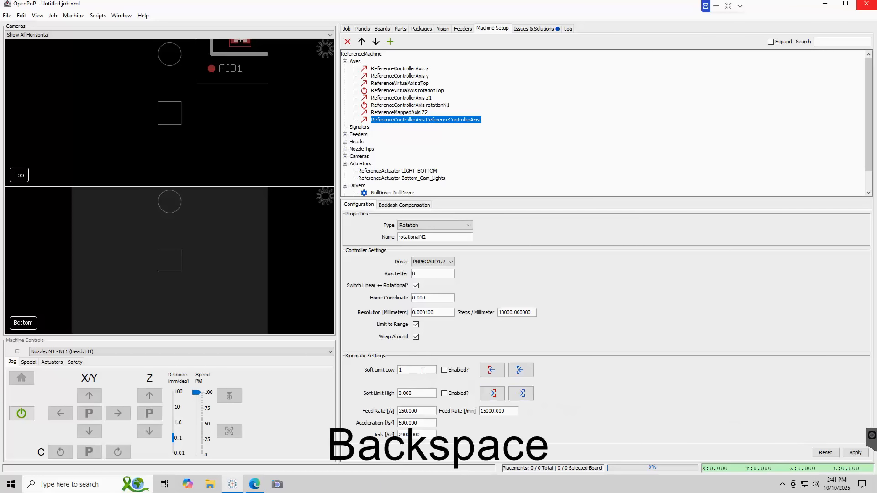
type("-180.0")
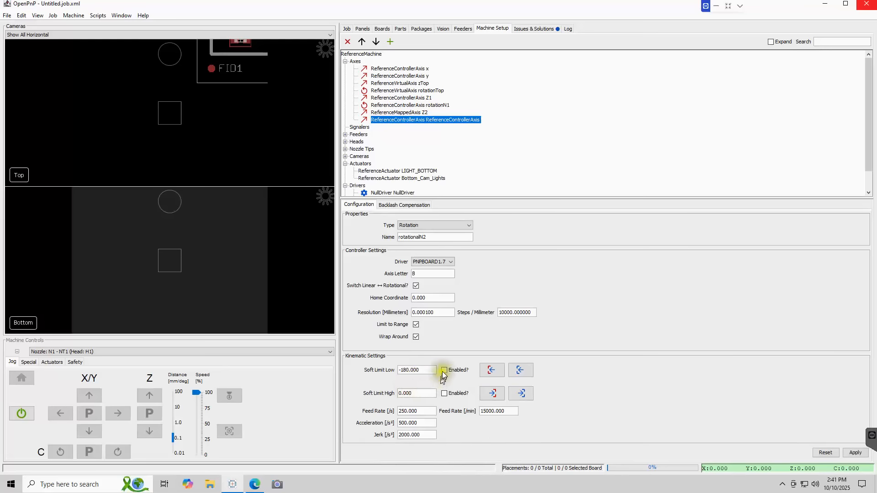
left_click(444, 371)
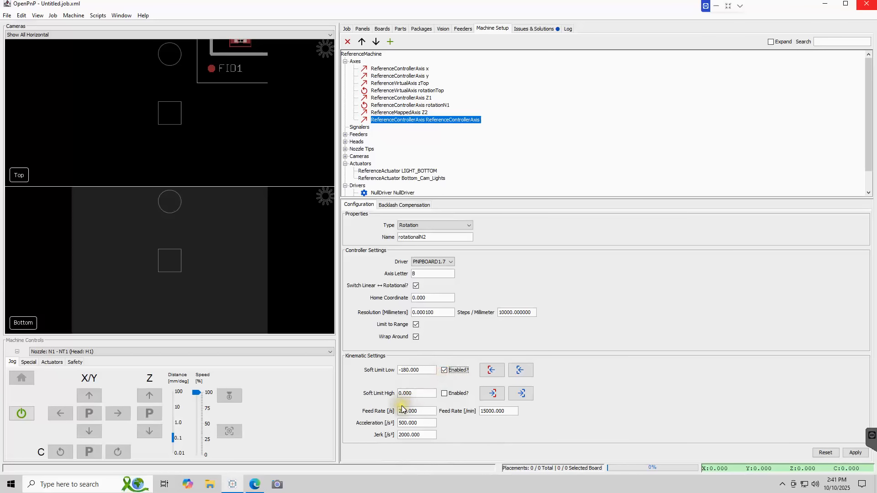
- Set the rotationalN2 axis's high soft limit to 180.000 and enable it
left_click(416, 393)
type("180.")
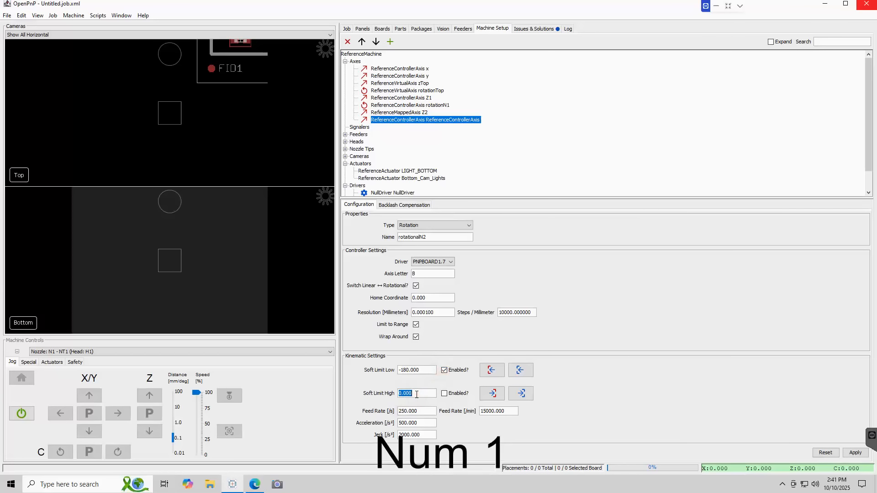
type("000")
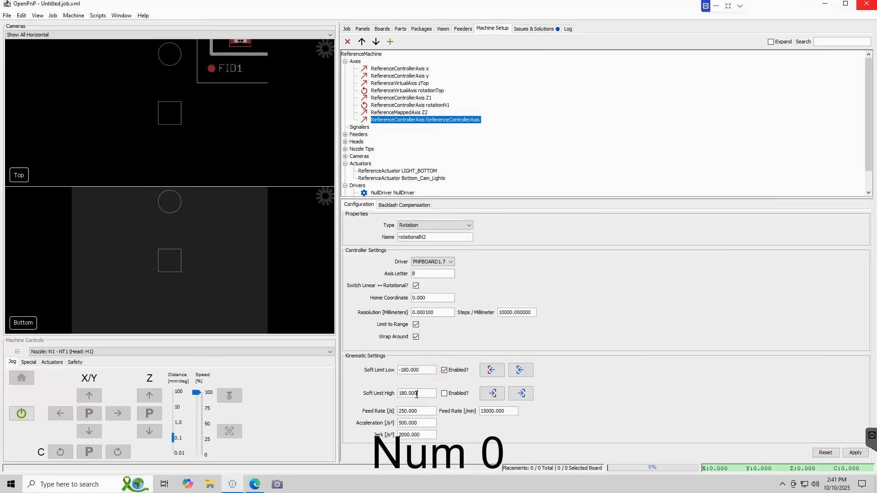
left_click(445, 395)
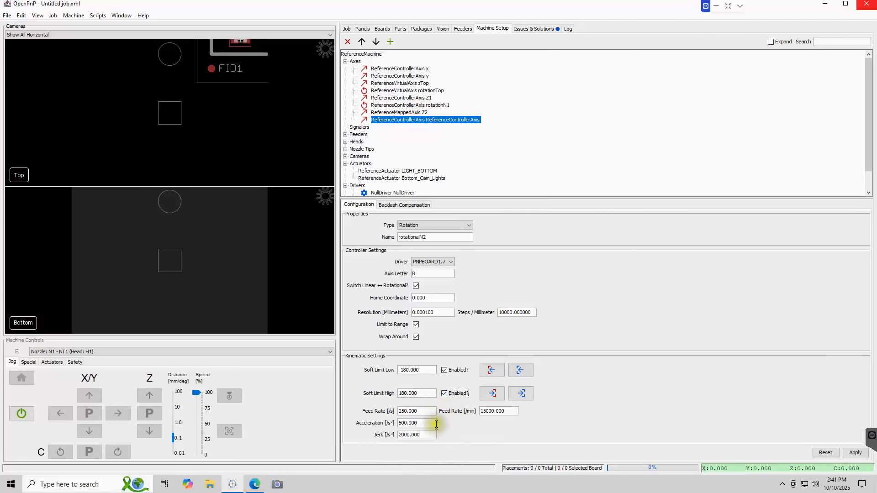
- Set the rotationalN2 axis's feed rate to 200000.000 per minute
left_click(512, 409)
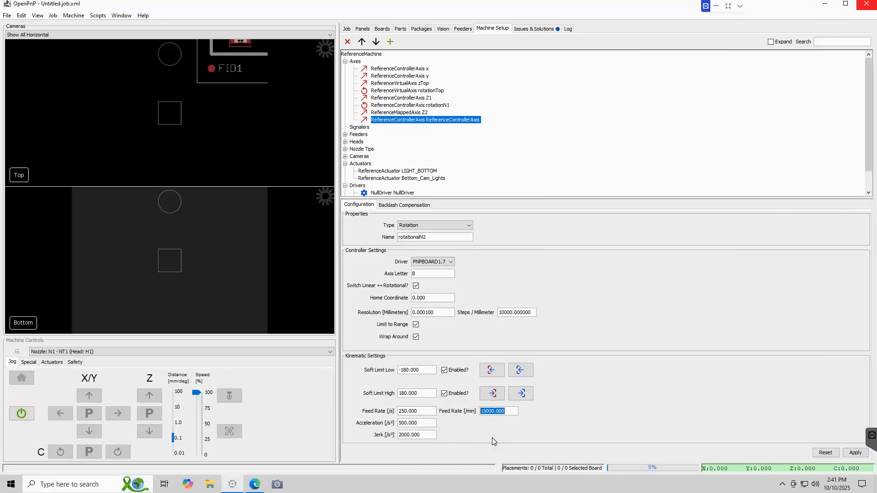
type("20")
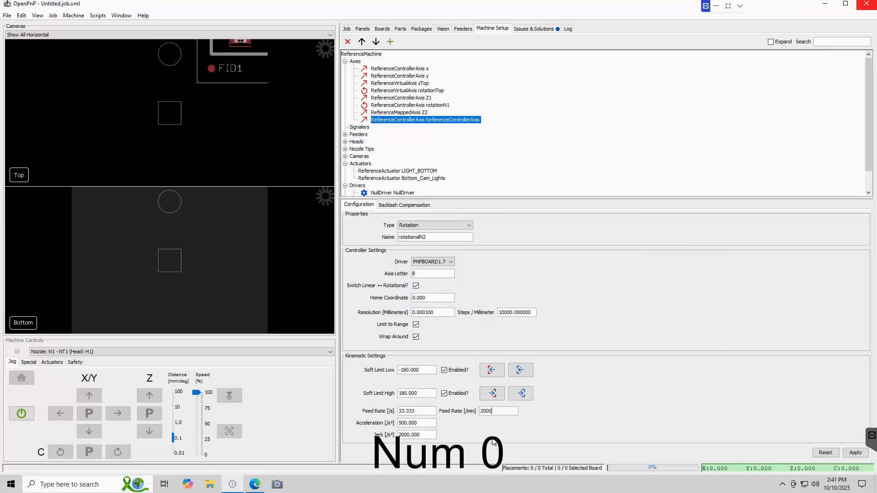
type("00")
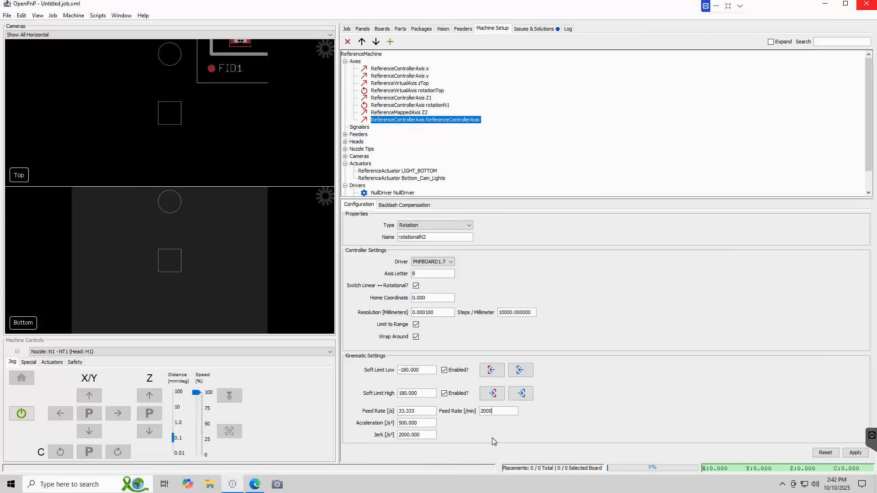
type("00")
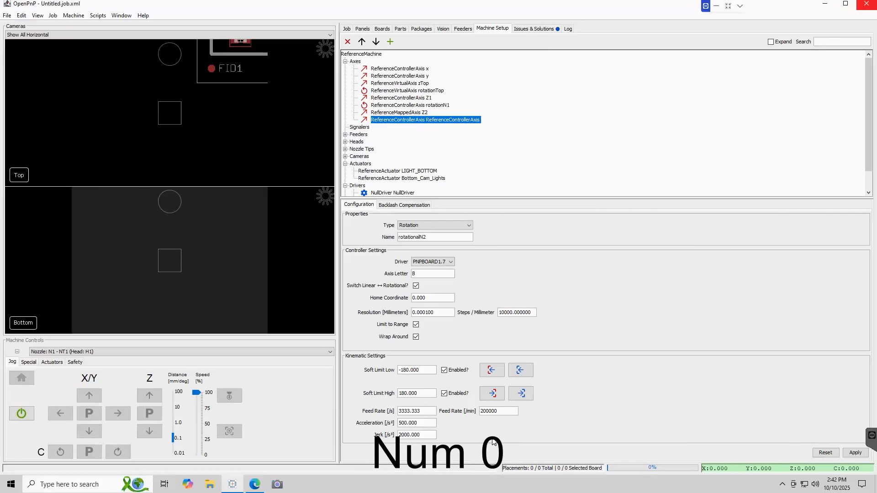
type(".000")
- Set the rotationalN2 axis's acceleration to 10000.000
double_click(417, 423)
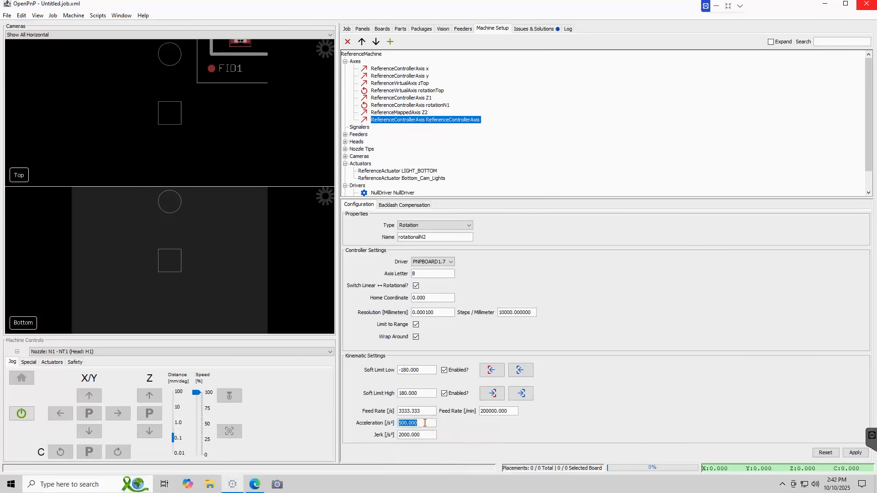
type("10")
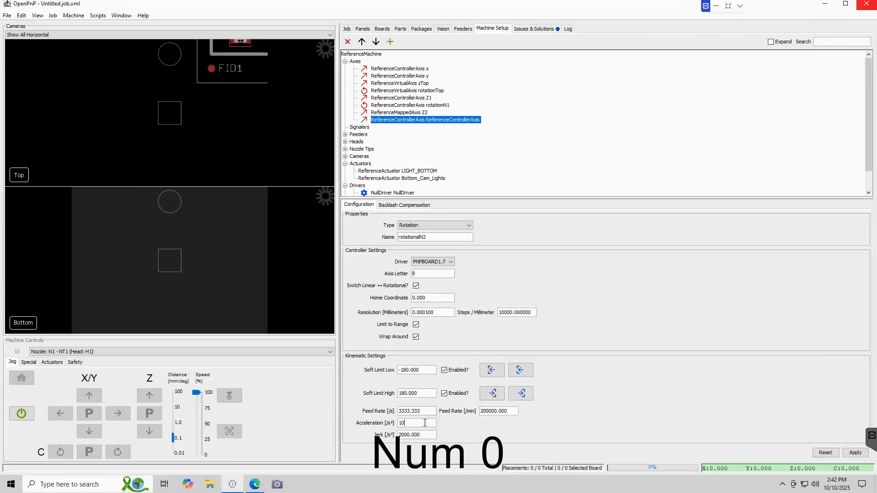
type("000.")
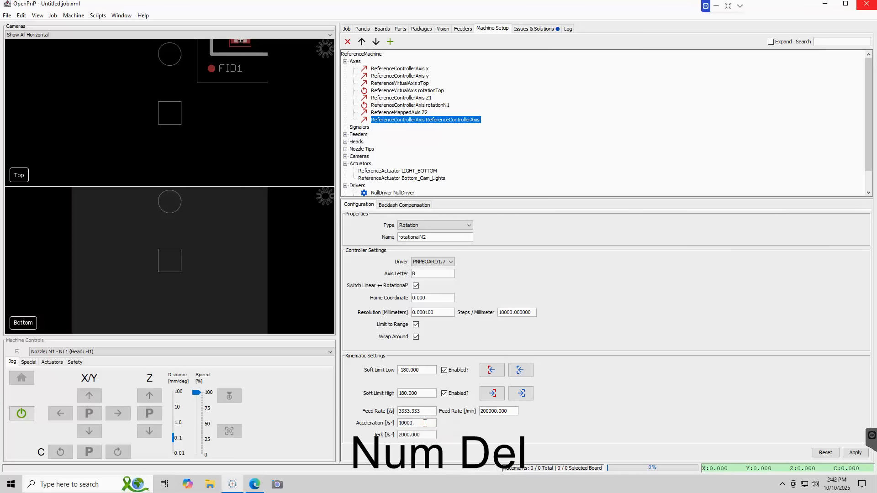
type("0")
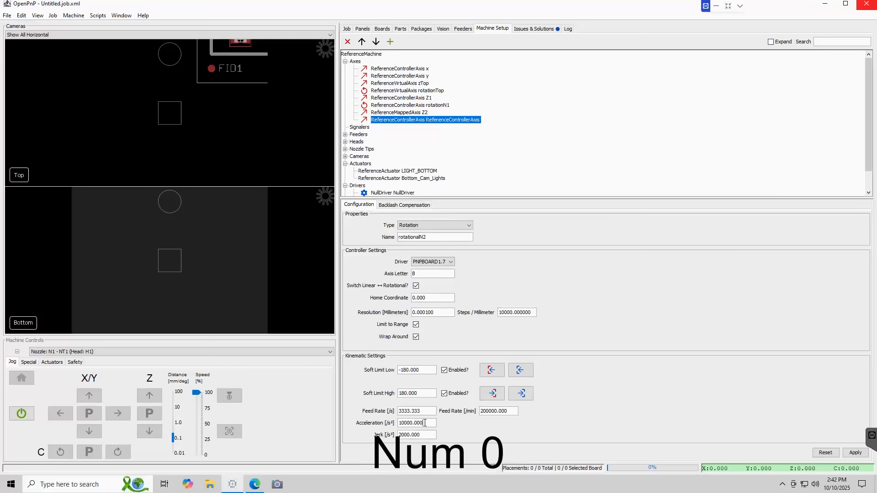
type("00")
- Set the rotationalN2 axis's jerk to 0.000 and apply the axis configuration
left_click(420, 435)
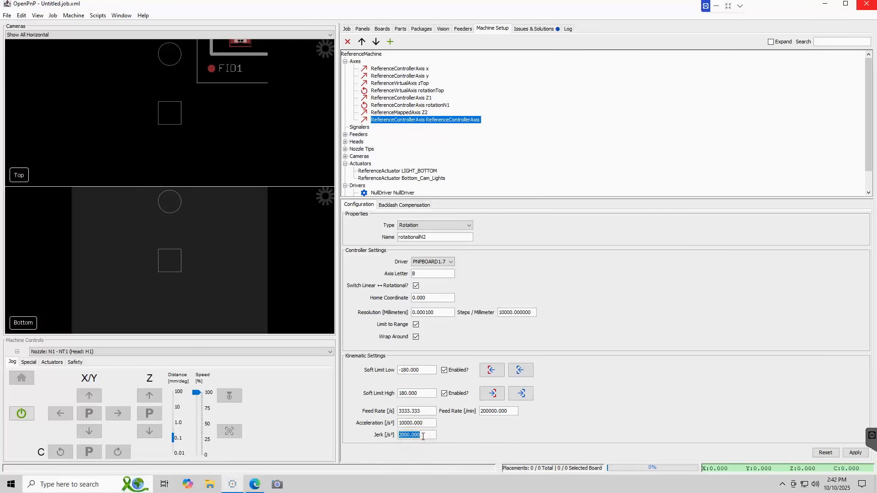
type("0.00")
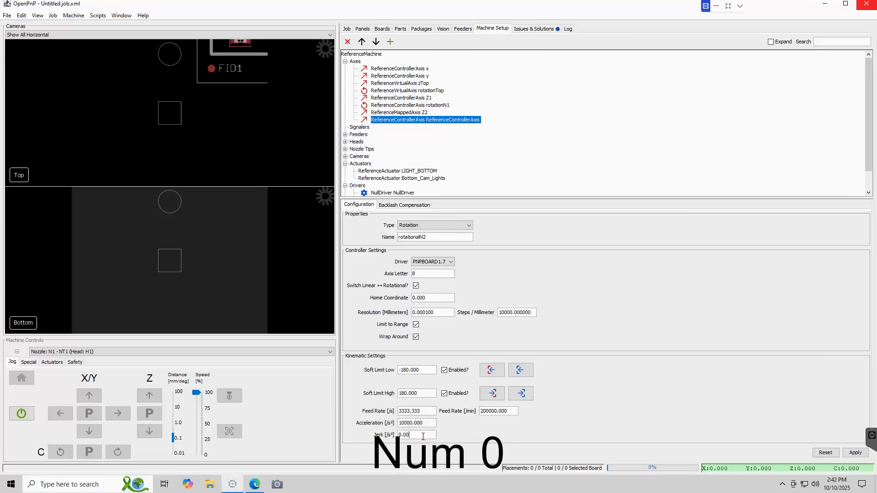
left_click(858, 454)
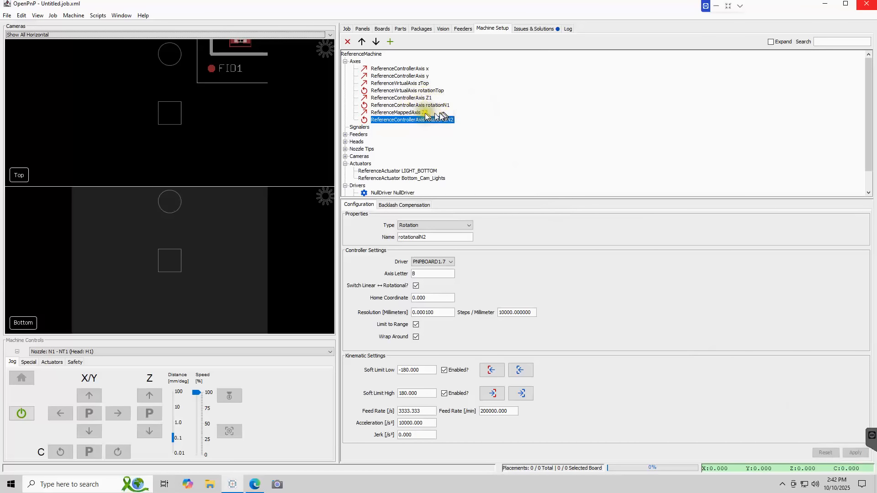
- Open nozzle N1 under head H1 and examine its X, Y, Z and rotation axis assignments
left_click(346, 143)
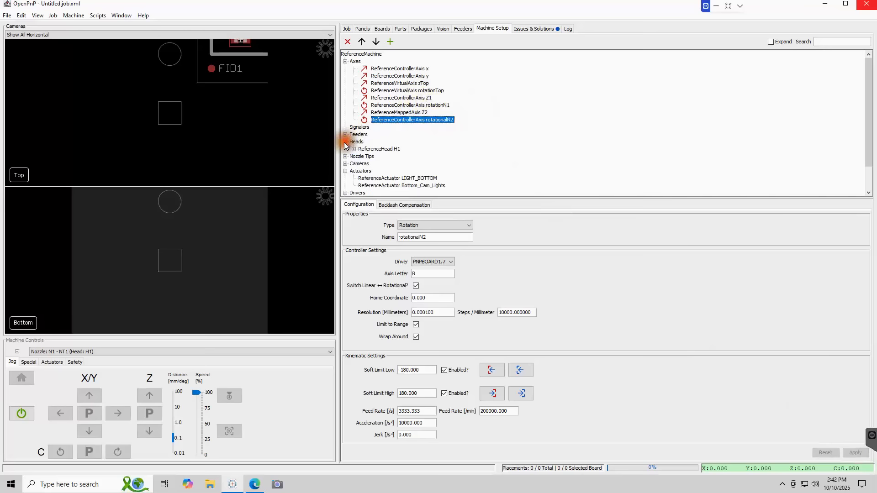
left_click(354, 149)
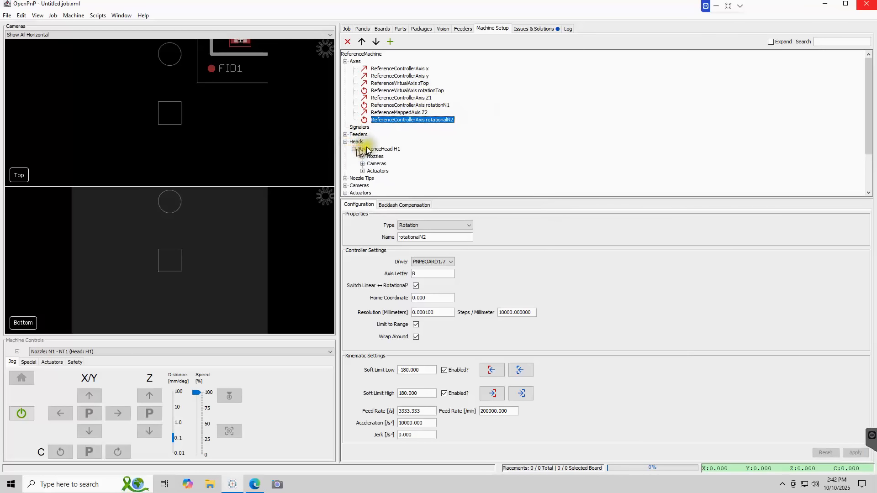
left_click(368, 149)
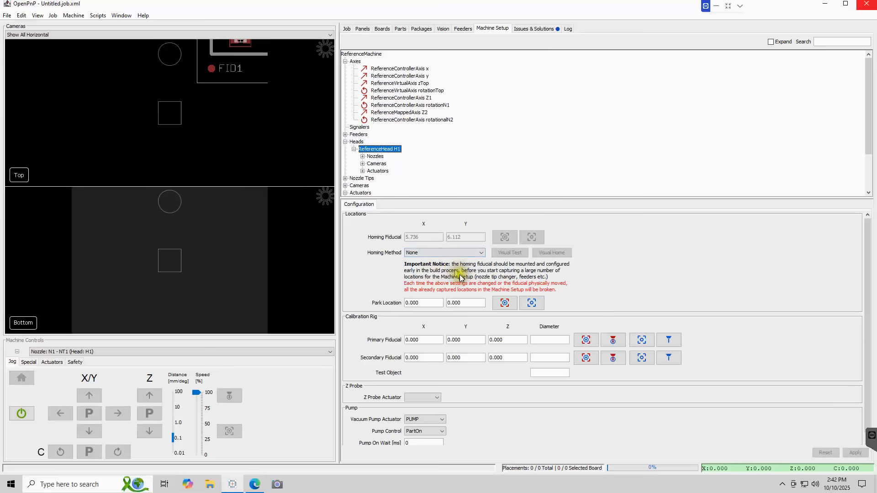
left_click(362, 156)
left_click(375, 156)
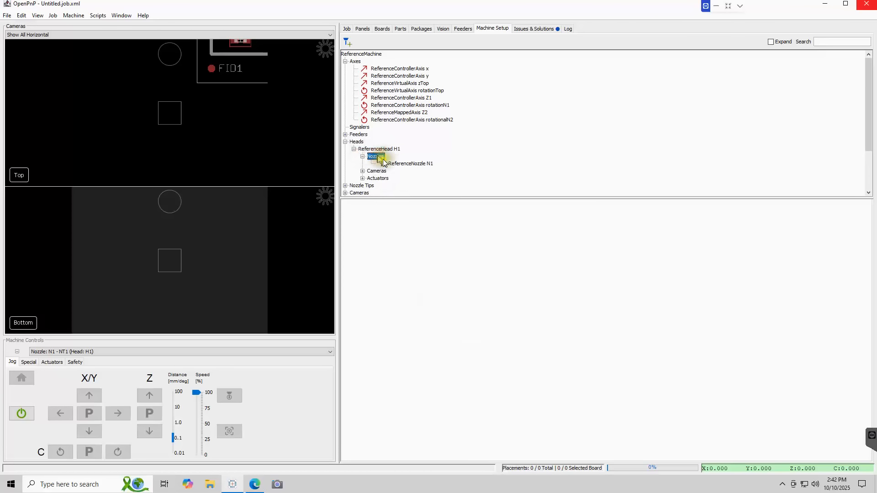
left_click(401, 163)
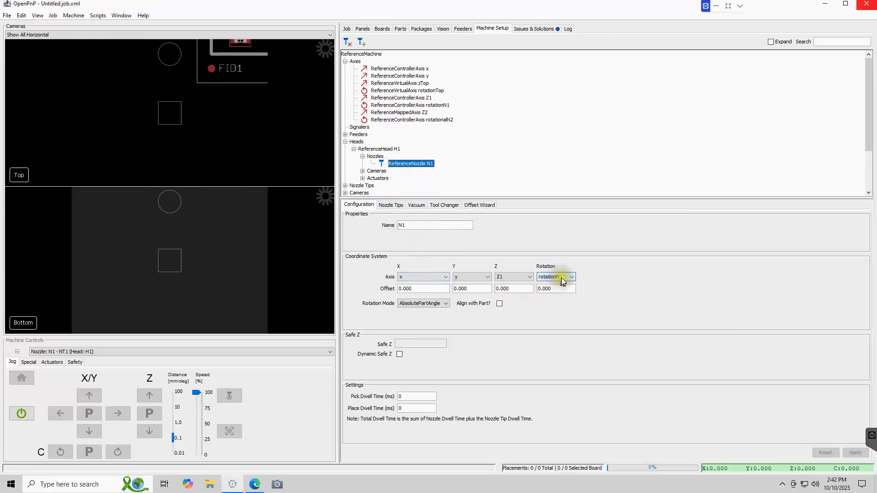
left_click(517, 273)
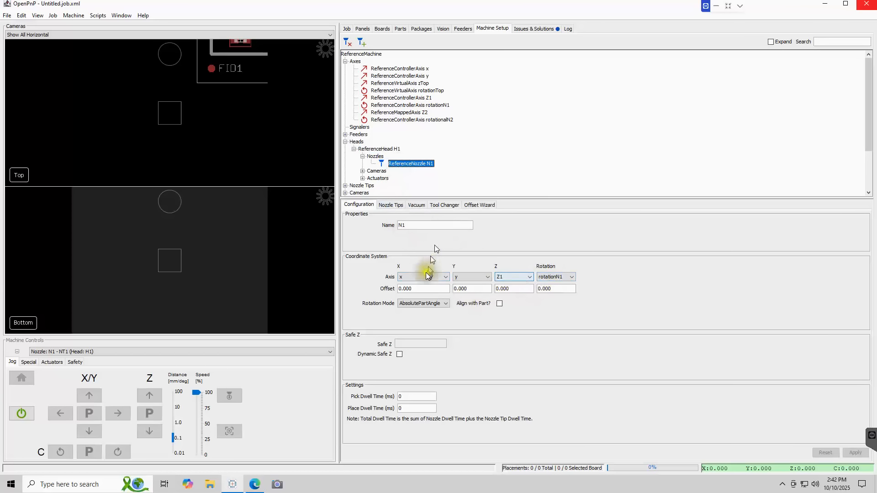
left_click(473, 276)
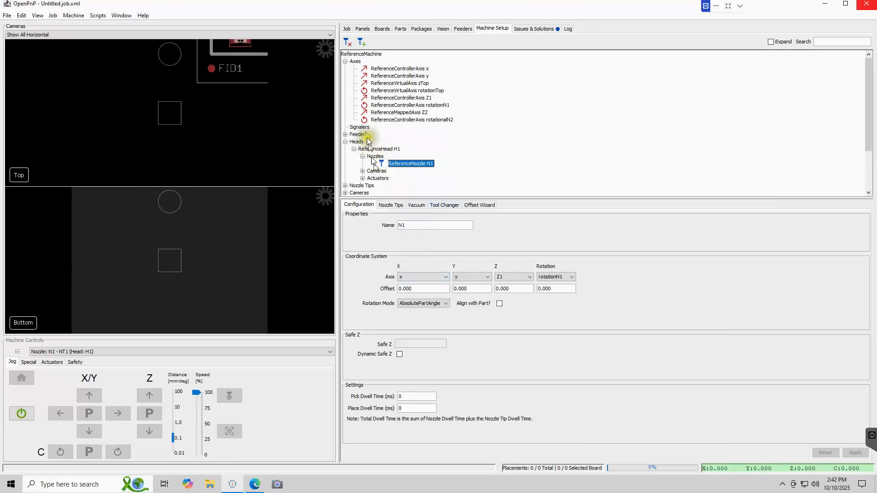
- Add a second nozzle of the ReferenceNozzle implementation to head H1
left_click(363, 42)
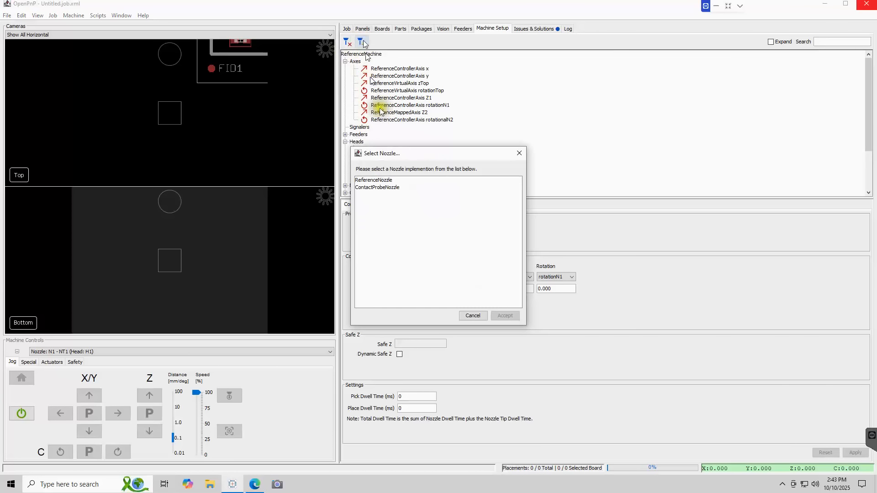
left_click(390, 180)
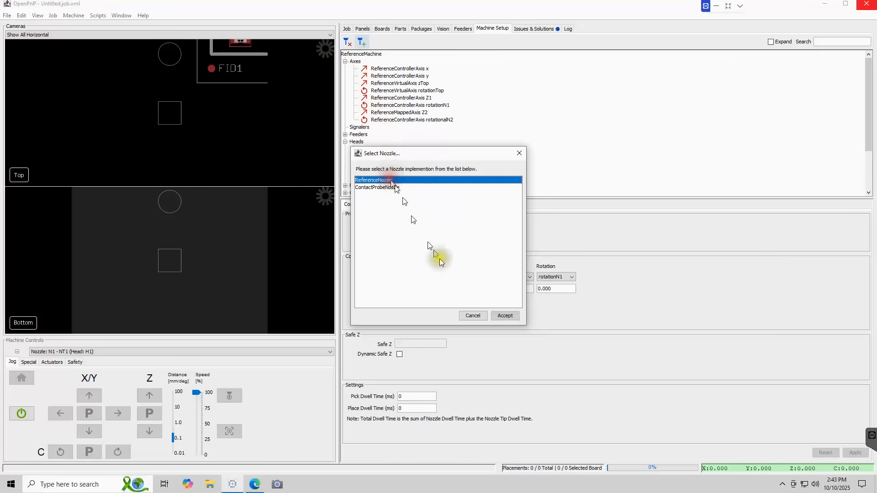
left_click(506, 316)
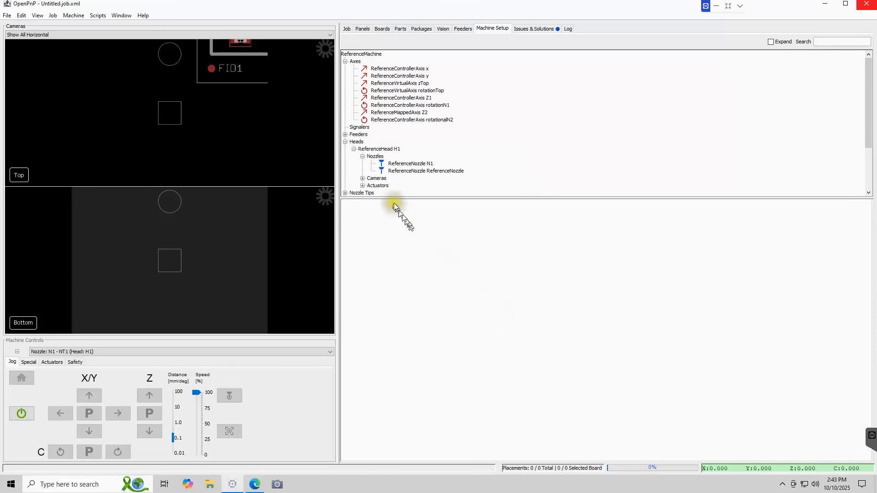
- Open the newly added nozzle's configuration and enter N1 as its name
left_click(405, 171)
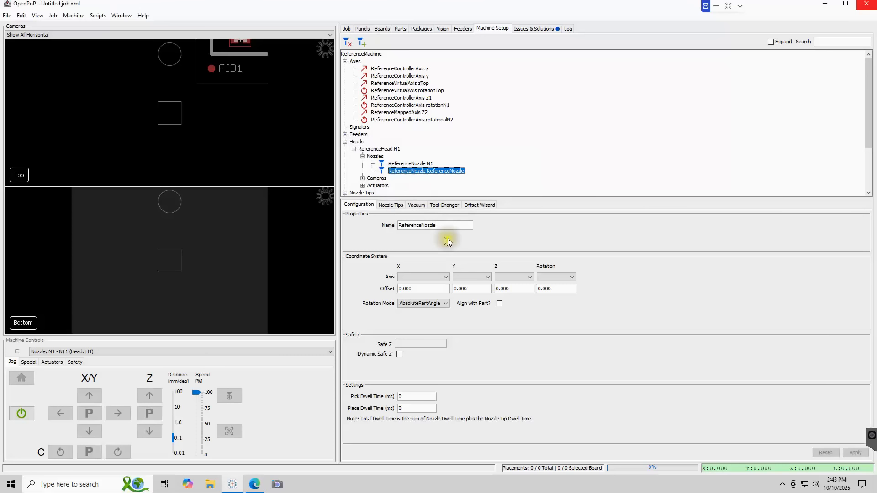
double_click(438, 225)
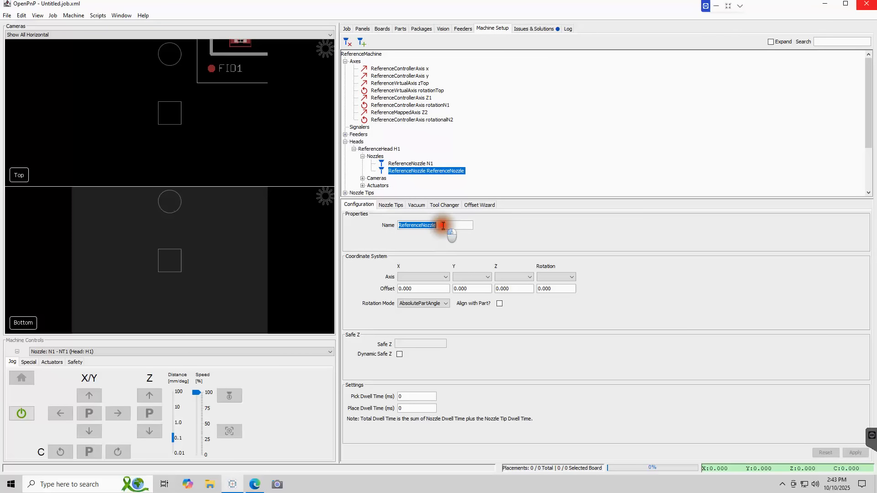
type("N1")
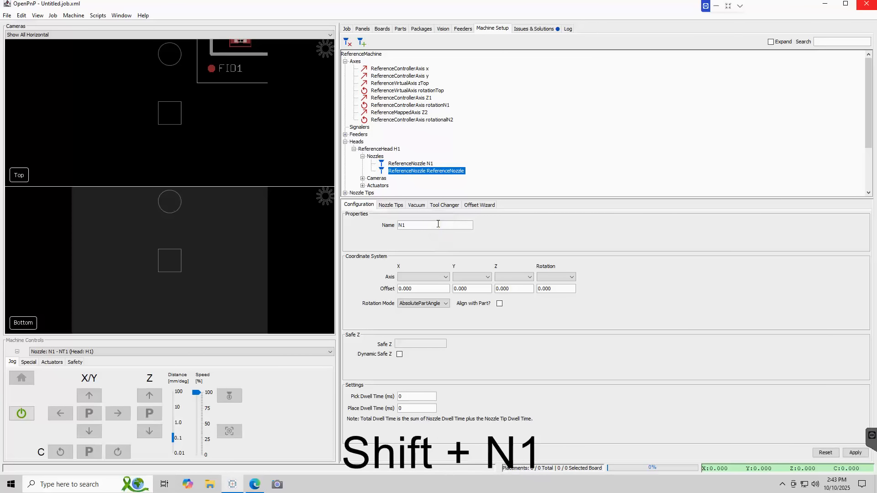
- Assign the x axis to the new nozzle's X coordinate and the y axis to its Y coordinate
left_click(445, 277)
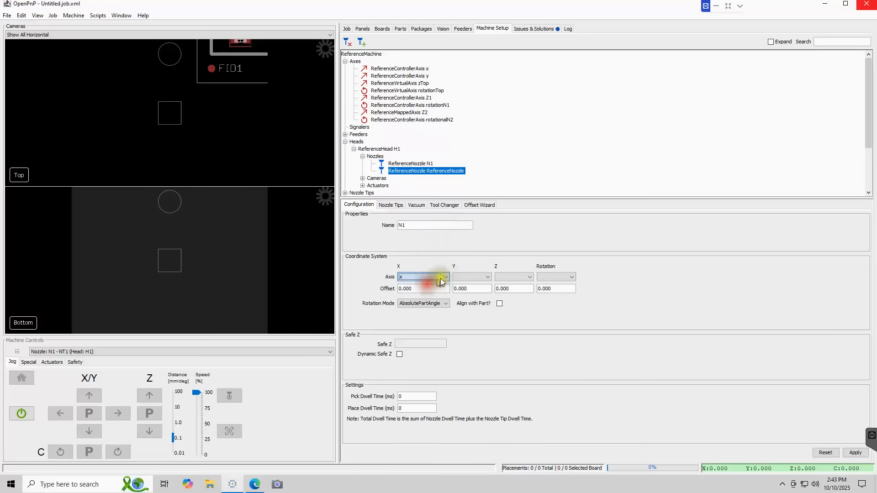
left_click(426, 285)
left_click(458, 277)
left_click(461, 285)
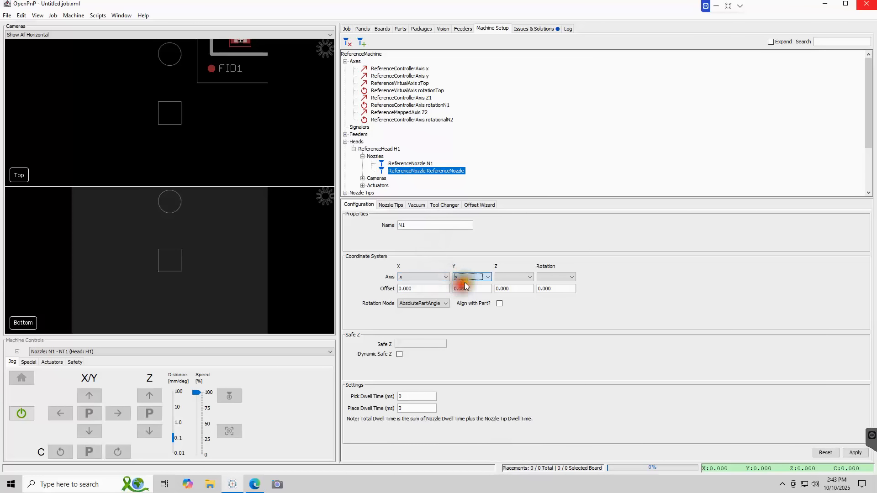
- Assign axis Z2 to the second nozzle's Z coordinate and rotationalN2 to its rotation, and apply the nozzle configuration
left_click(507, 277)
left_click(505, 293)
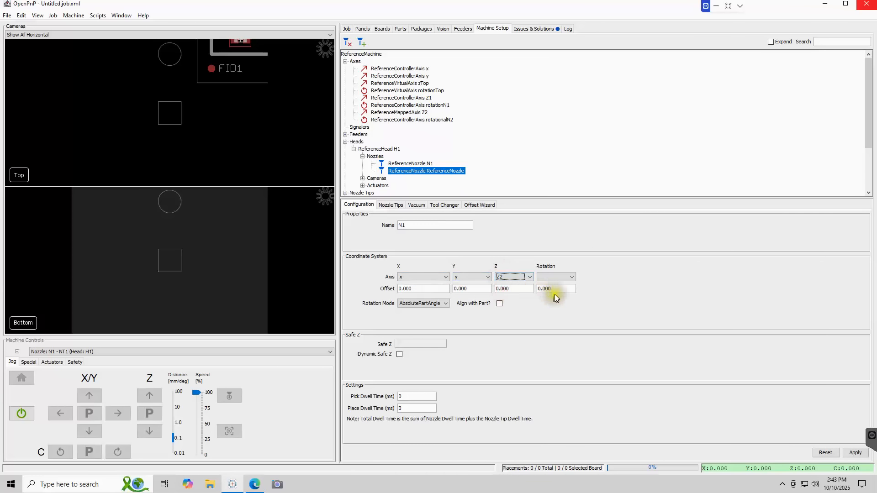
left_click(569, 278)
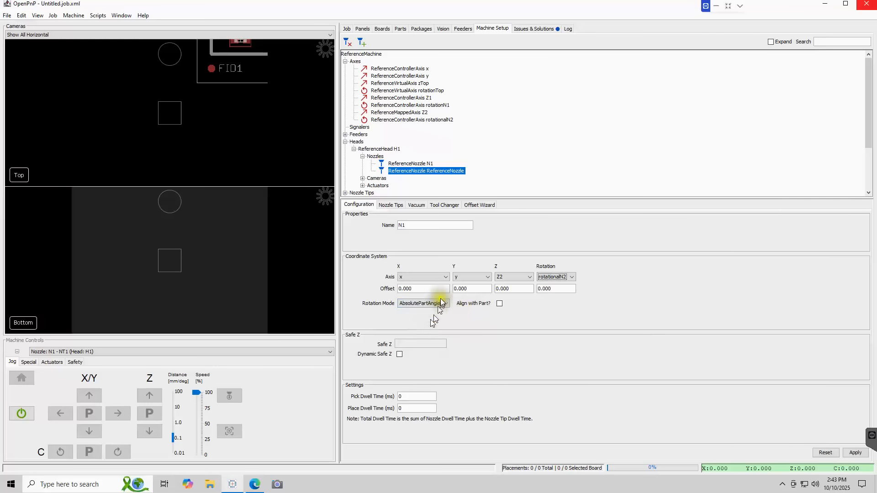
left_click(862, 454)
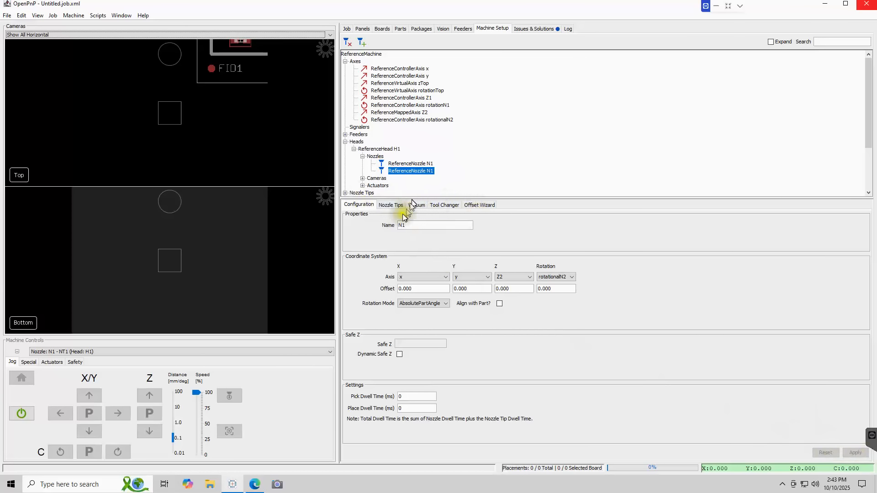
- Expand the cameras and actuators under head H1 and examine their entries
left_click(363, 180)
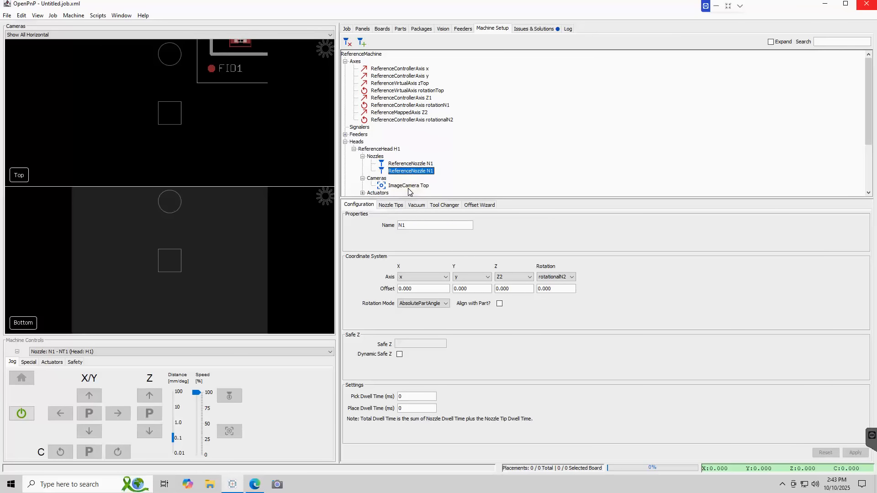
scroll(404, 170, "down", 1)
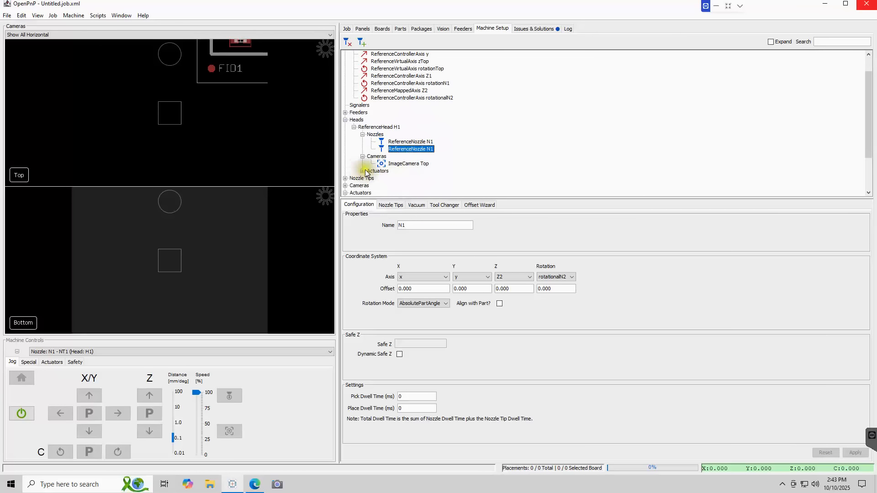
left_click(362, 172)
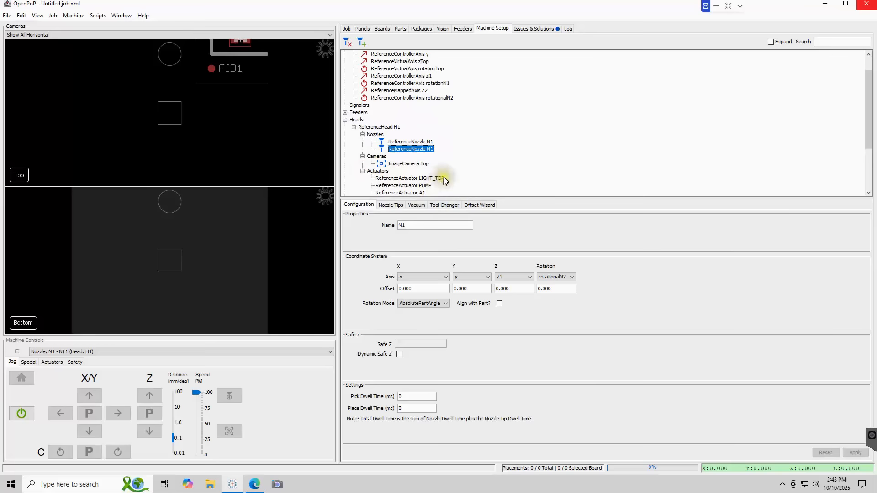
scroll(443, 189, "down", 1)
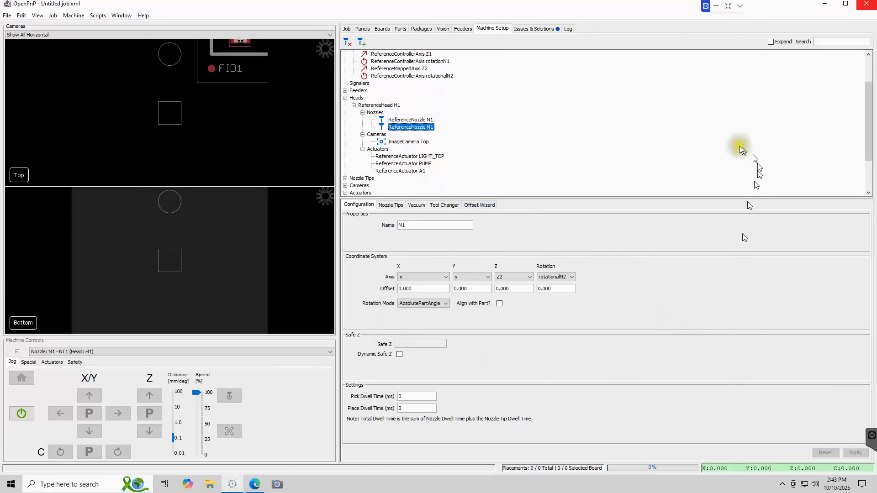
- Save the OpenPnP configuration and power on the machine connection
left_click(6, 15)
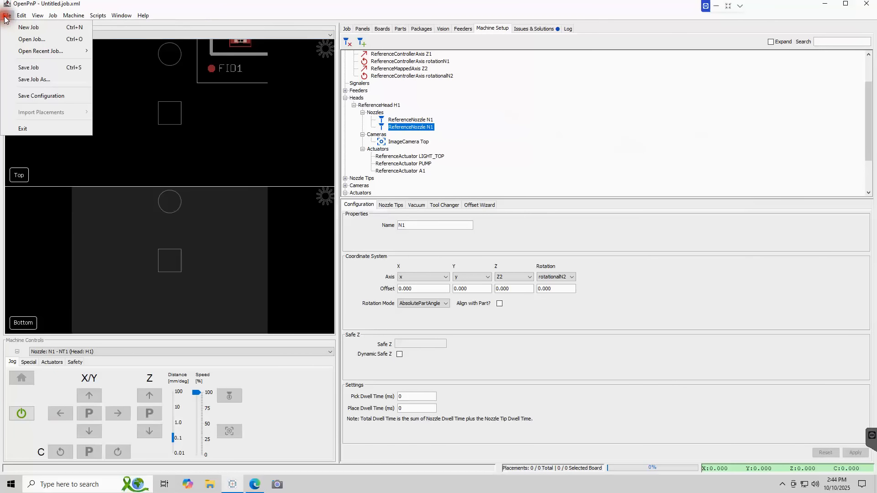
left_click(56, 95)
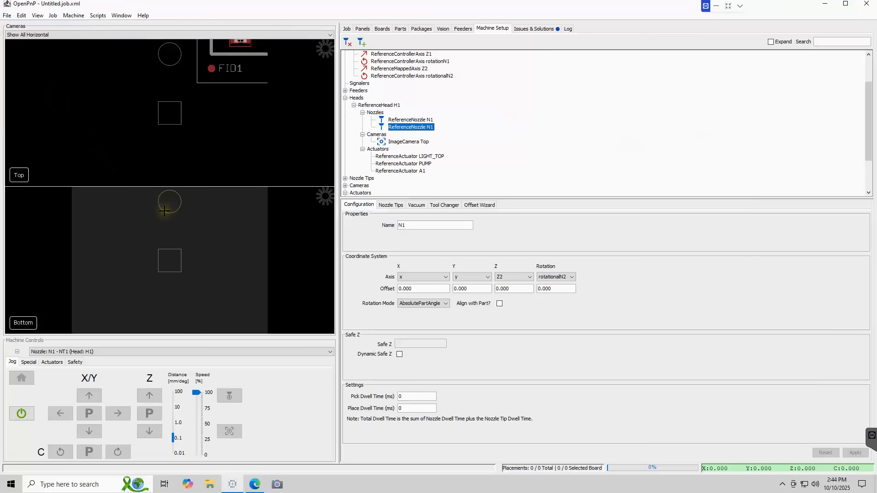
left_click(21, 414)
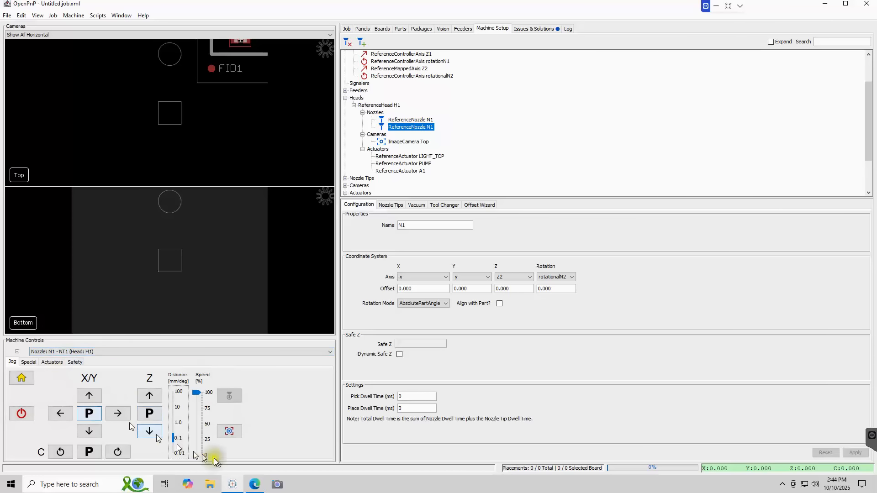
- Bring up the Camera app's live view of the machine and home the machine from OpenPnP
left_click(277, 484)
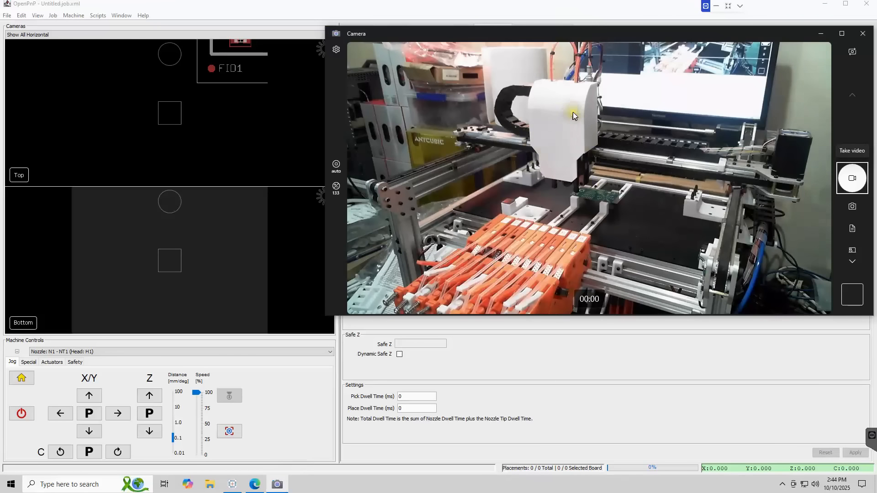
left_click(22, 378)
left_click(278, 483)
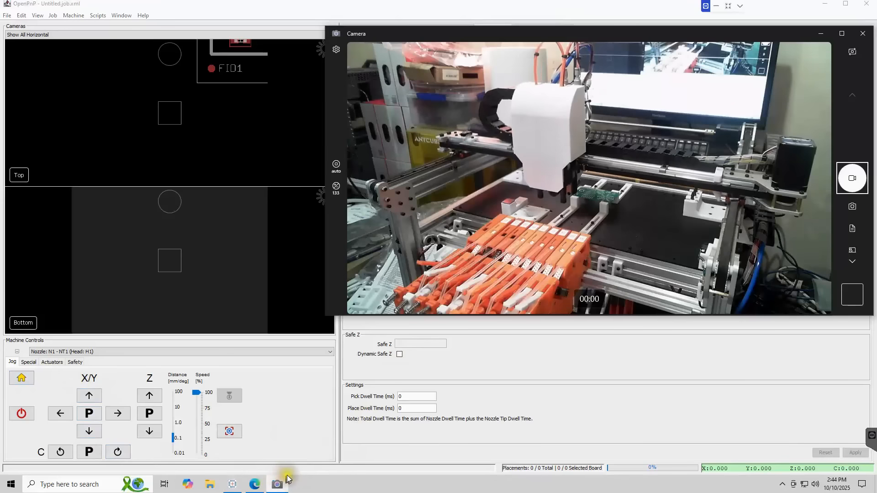